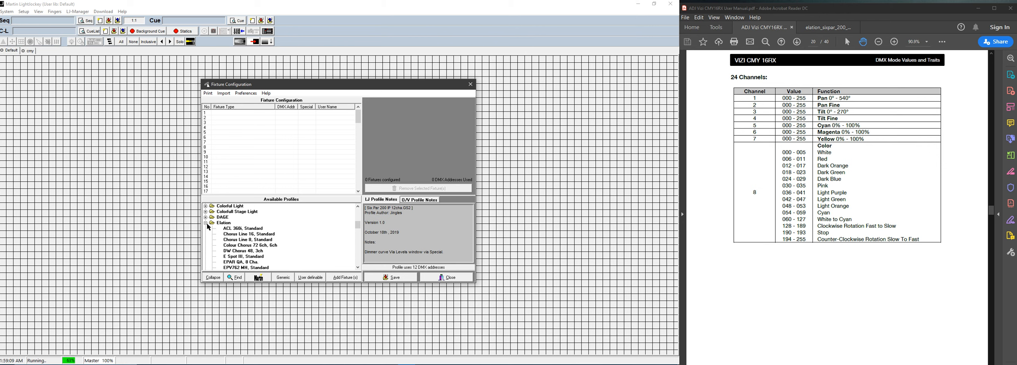
# Add Generic Fixture 2 from the User Definable profiles to the first fixture slot and set its DMX address to 1.
pyautogui.scroll(-5, 207, 224)
pyautogui.scroll(-5, 208, 227)
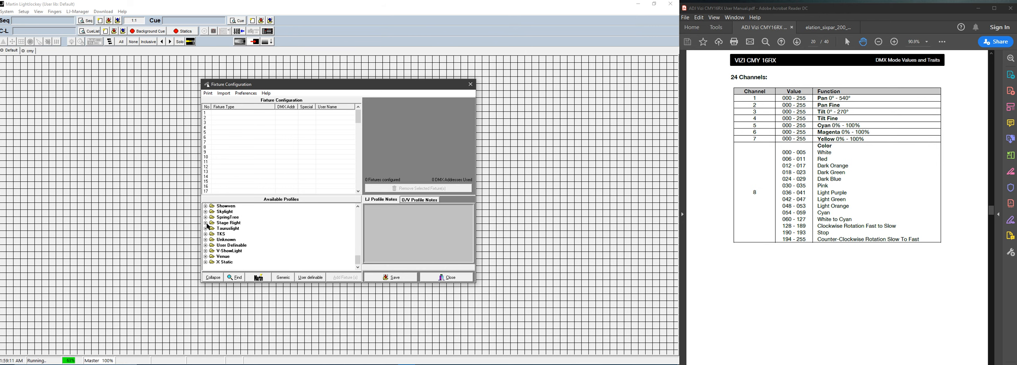
pyautogui.click(206, 246)
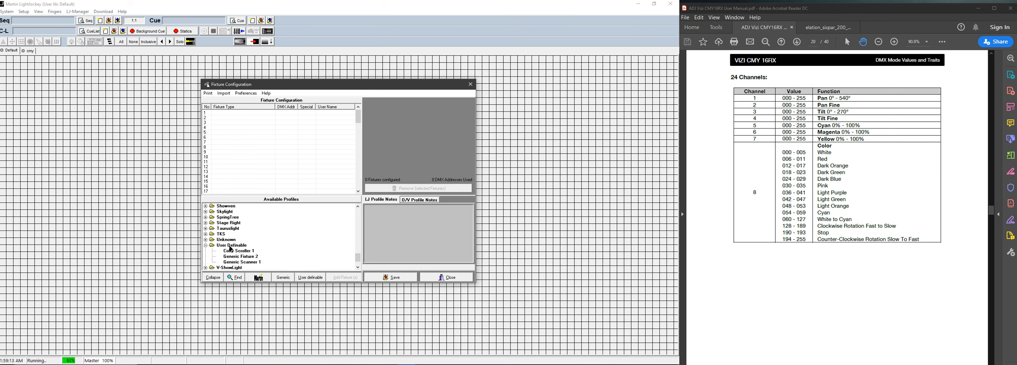
pyautogui.click(249, 258)
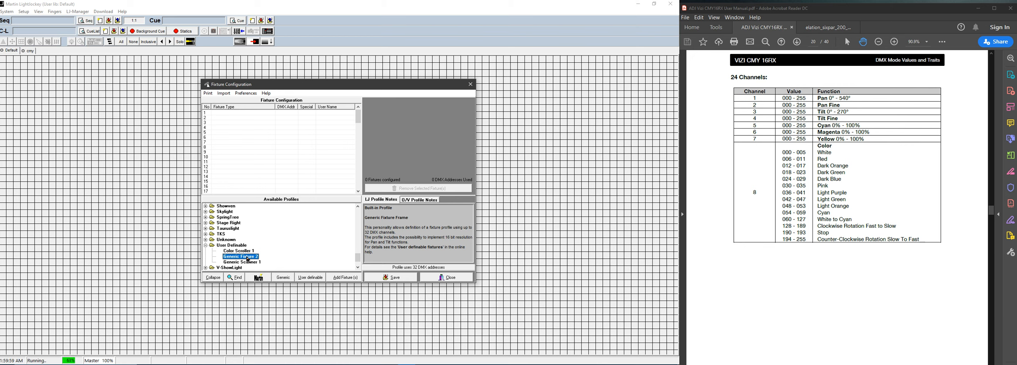
pyautogui.moveTo(246, 257); pyautogui.dragTo(218, 115)
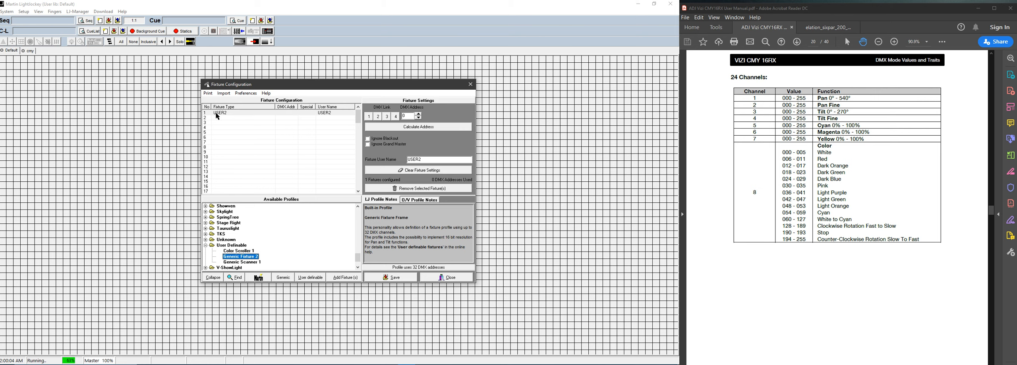
pyautogui.click(419, 115)
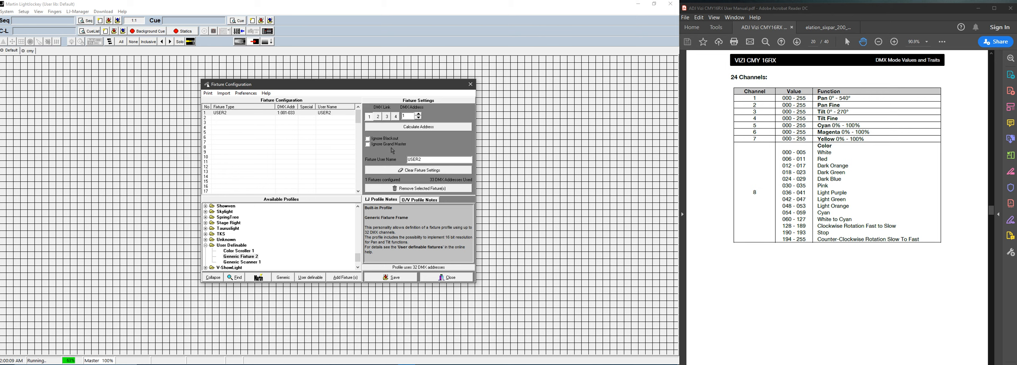
# Save the fixture configuration, clearing the sequence, preset, macro and misc data, and close the configuration window.
pyautogui.click(399, 280)
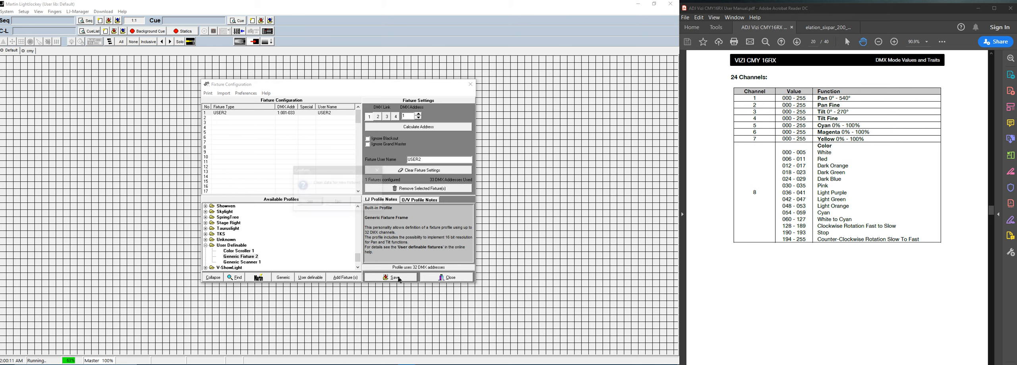
pyautogui.click(309, 202)
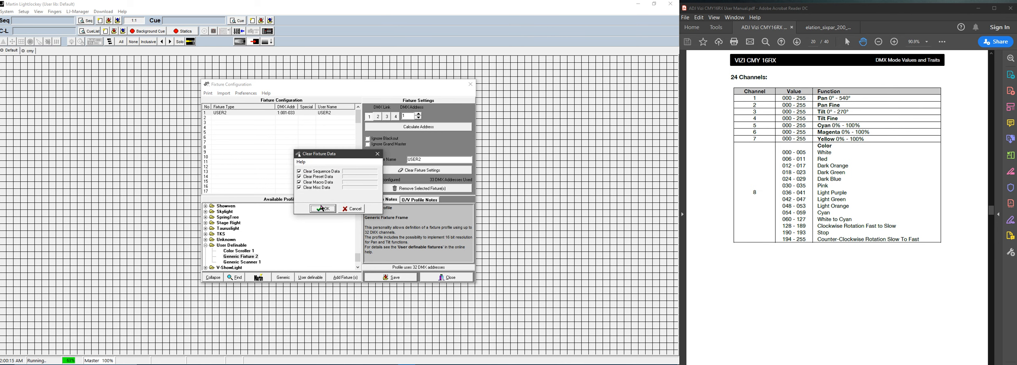
pyautogui.click(322, 208)
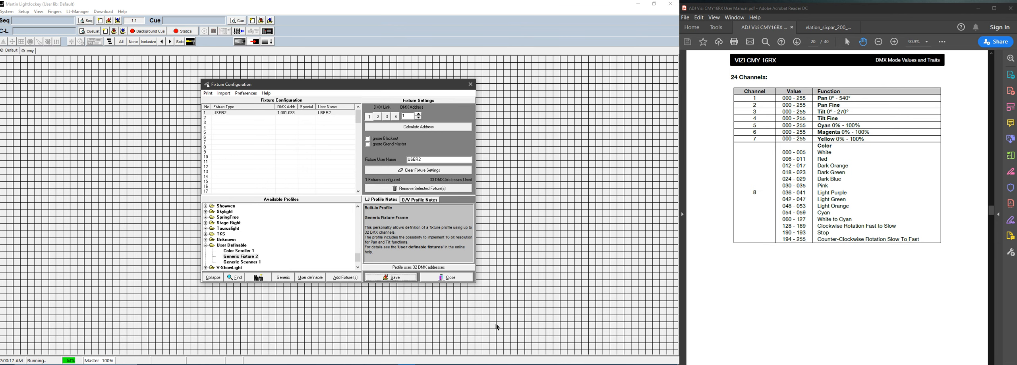
pyautogui.click(448, 278)
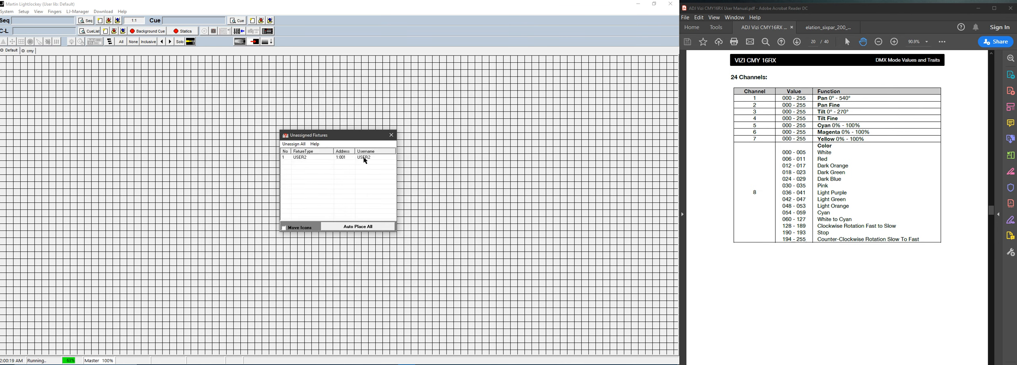
# Place the unassigned USER2 fixture on the layout grid and select it.
pyautogui.click(367, 158)
pyautogui.moveTo(377, 161); pyautogui.dragTo(222, 243)
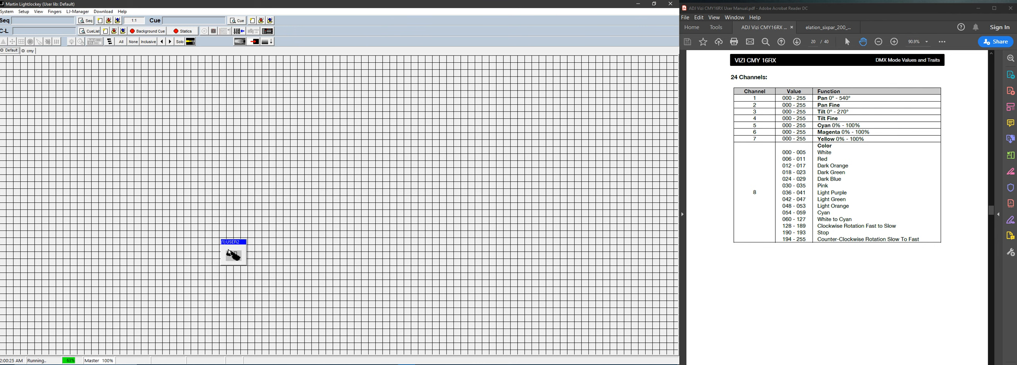
pyautogui.click(230, 253)
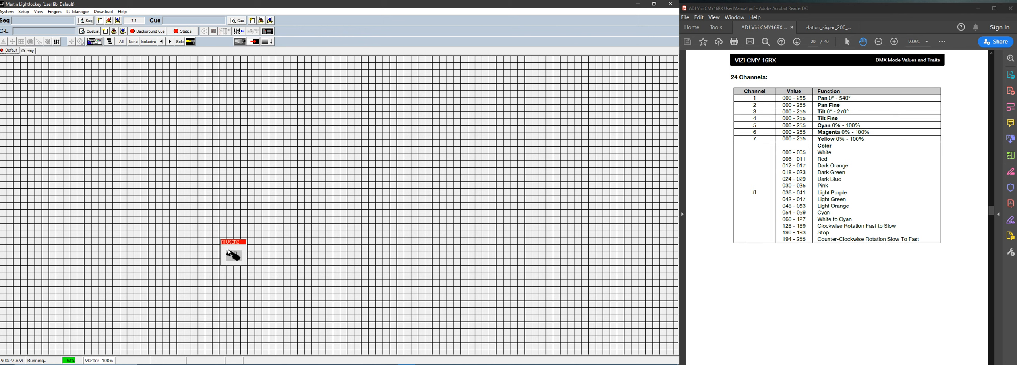
# Open the profile definition for the placed USER2 fixture and move its window clear of the fixture icon.
pyautogui.rightClick(229, 252)
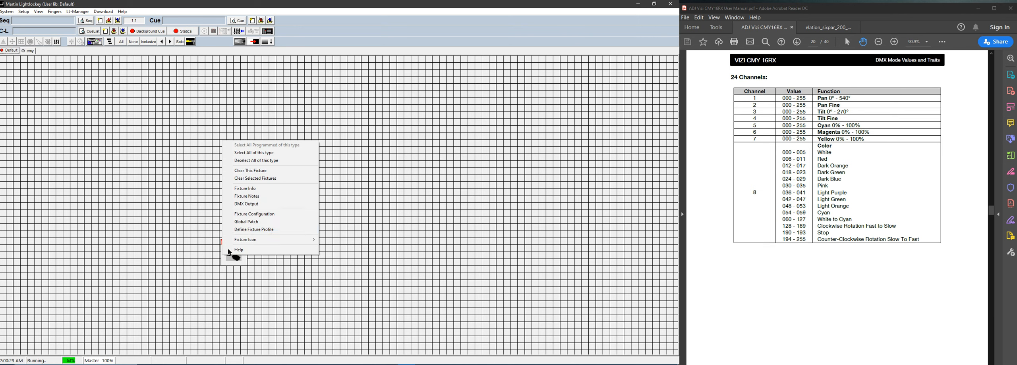
pyautogui.click(248, 230)
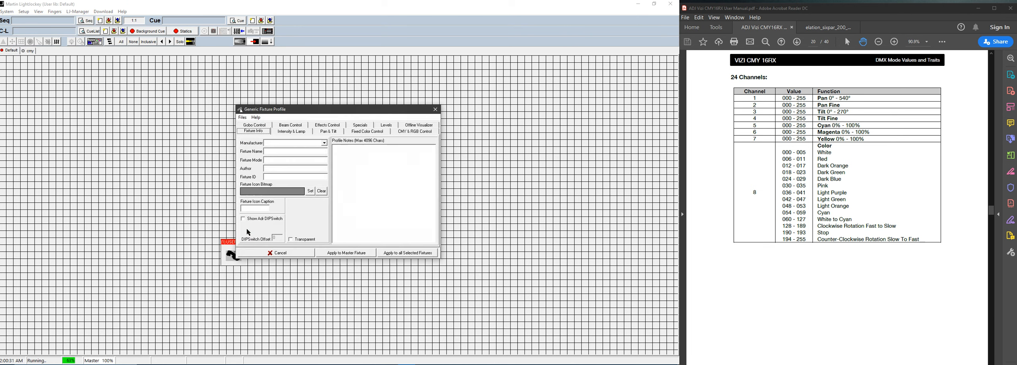
pyautogui.moveTo(314, 111); pyautogui.dragTo(335, 123)
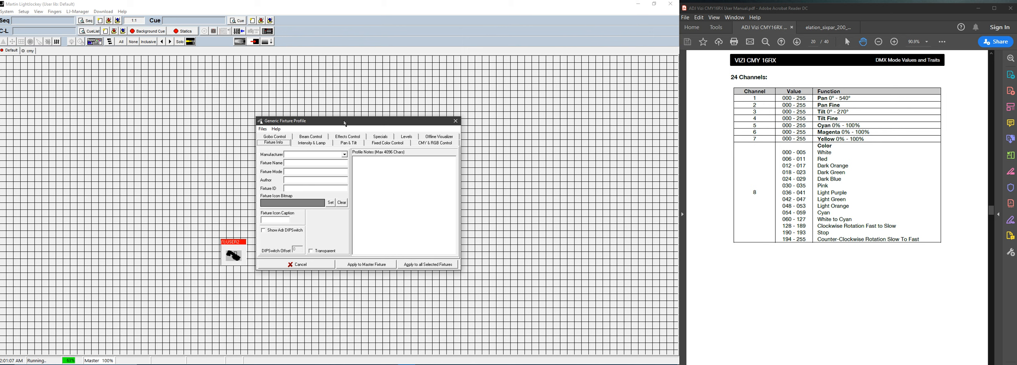
pyautogui.moveTo(343, 124); pyautogui.dragTo(348, 119)
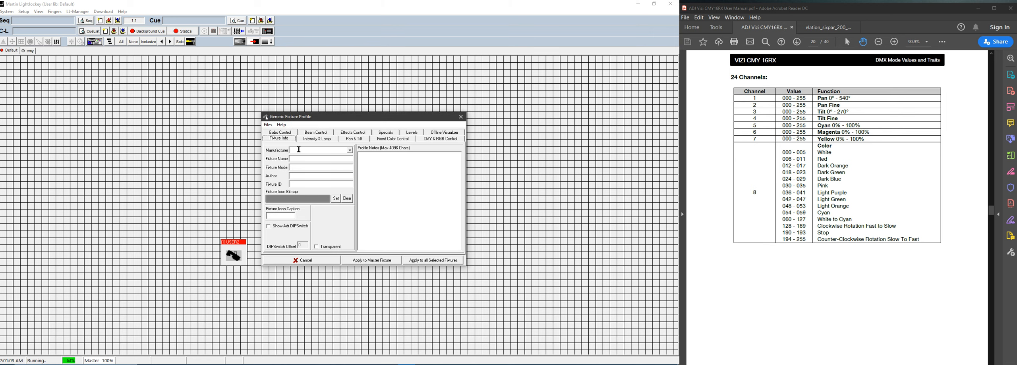
# Set manufacturer American DJ, fixture name Vizi CMY 16RX, mode 24 Cha and ID Vizi16RX, and enter the author's name.
pyautogui.click(350, 150)
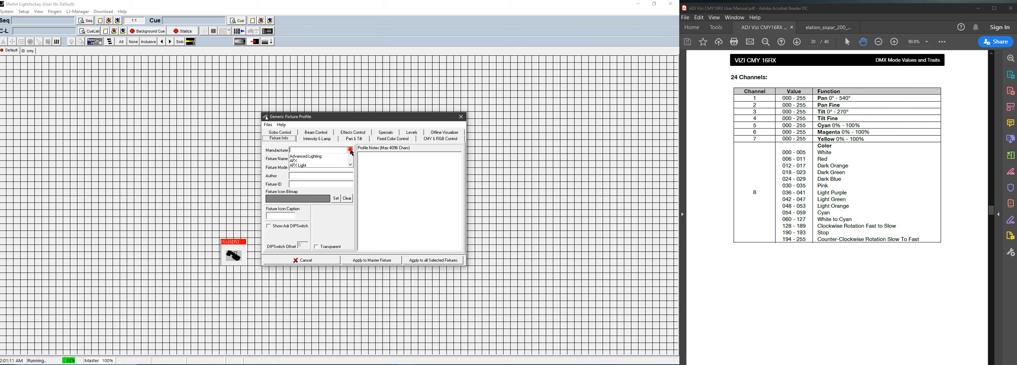
pyautogui.scroll(-4, 333, 164)
pyautogui.click(317, 167)
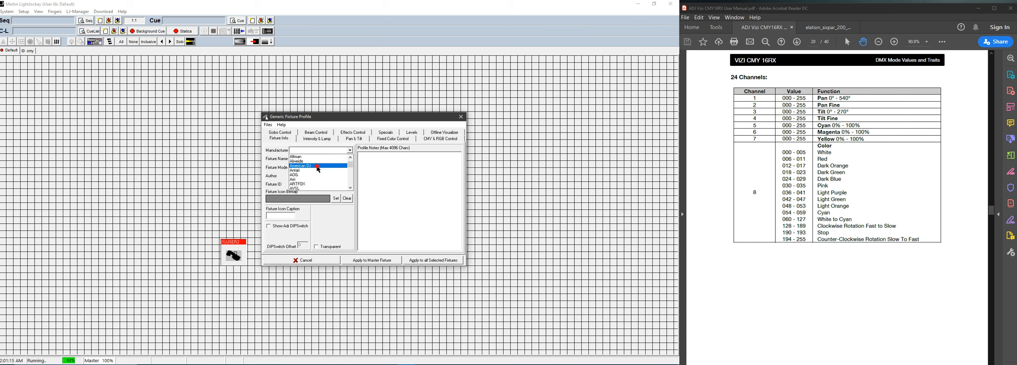
pyautogui.click(297, 159)
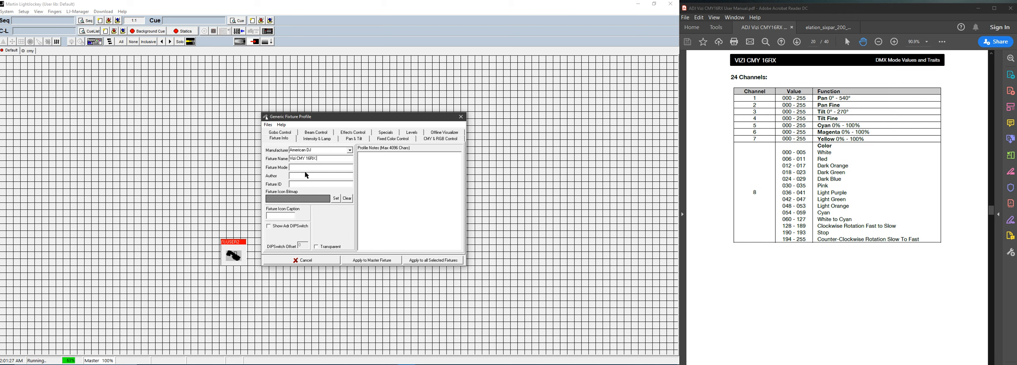
pyautogui.click(307, 168)
pyautogui.write('24')
pyautogui.write('16RX')
# Preview several fixture icon bitmaps in the Fixtures folder, up to ADJ Color 150.bmp, without choosing one.
pyautogui.click(336, 198)
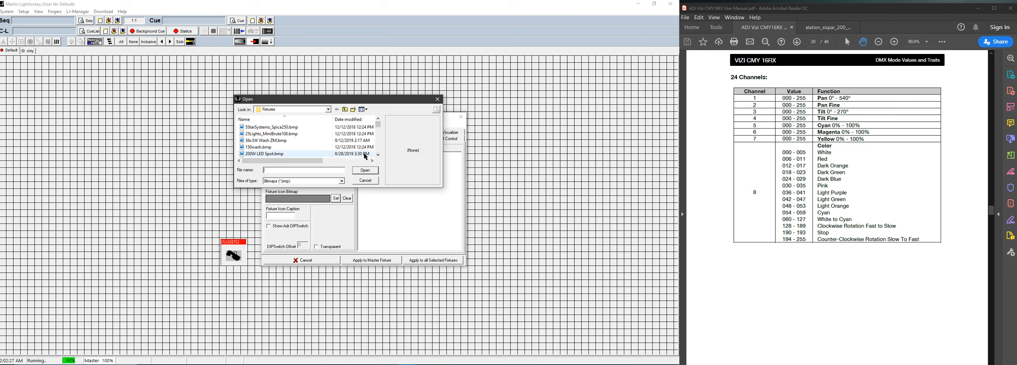
pyautogui.click(290, 148)
pyautogui.click(289, 141)
pyautogui.click(289, 135)
pyautogui.click(289, 128)
pyautogui.click(291, 135)
pyautogui.click(290, 141)
pyautogui.click(289, 147)
pyautogui.scroll(-2, 290, 149)
pyautogui.scroll(-2, 291, 151)
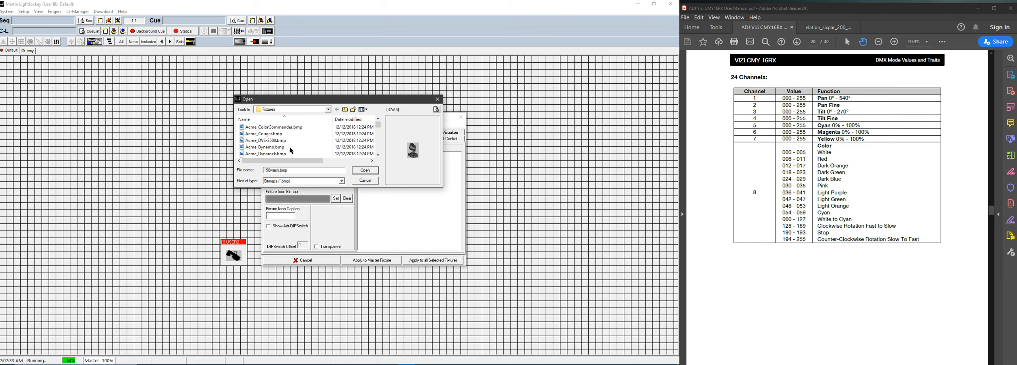
pyautogui.click(290, 148)
pyautogui.scroll(-3, 290, 148)
pyautogui.click(290, 148)
pyautogui.scroll(-1, 290, 149)
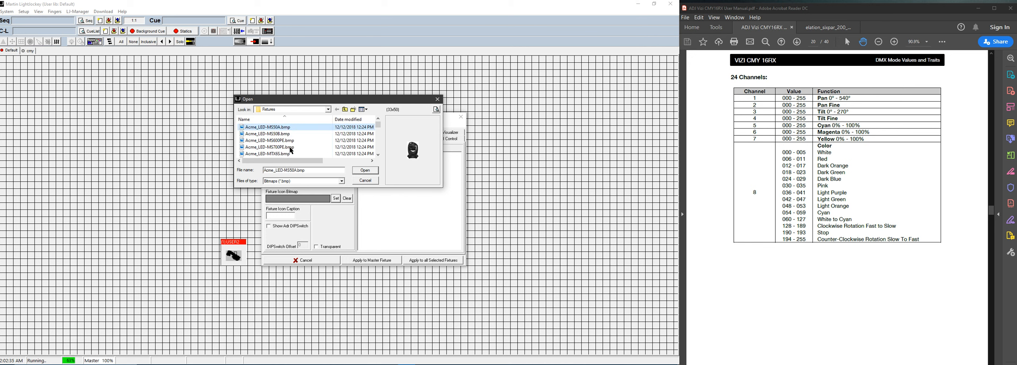
pyautogui.click(290, 148)
pyautogui.scroll(-3, 290, 149)
pyautogui.click(290, 148)
pyautogui.scroll(-3, 289, 147)
pyautogui.click(290, 133)
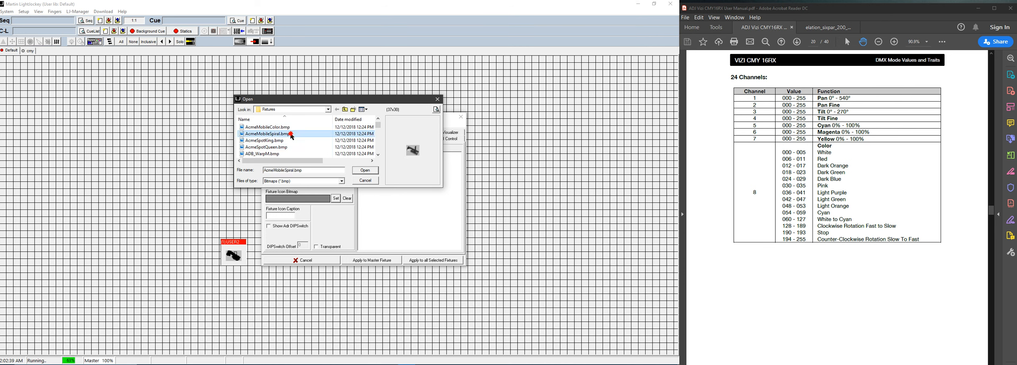
pyautogui.scroll(-3, 290, 134)
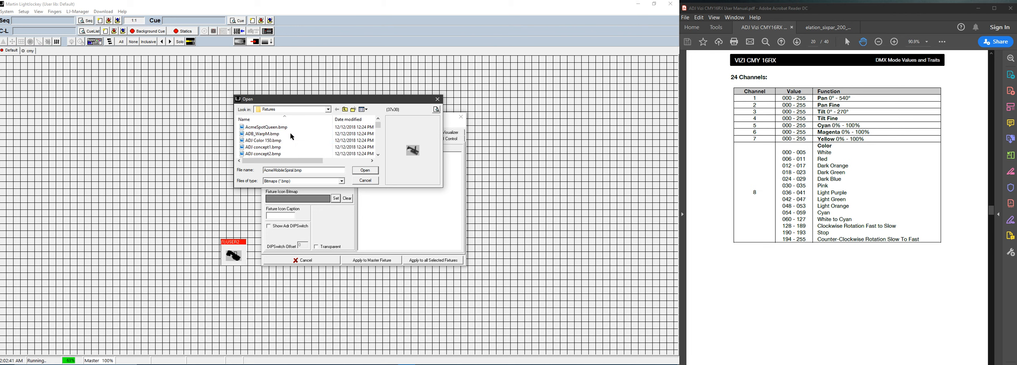
pyautogui.click(290, 134)
pyautogui.click(290, 139)
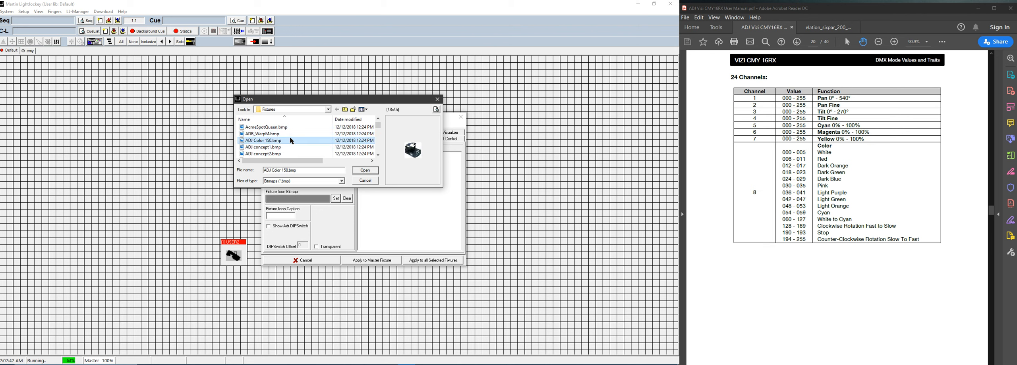
pyautogui.click(366, 180)
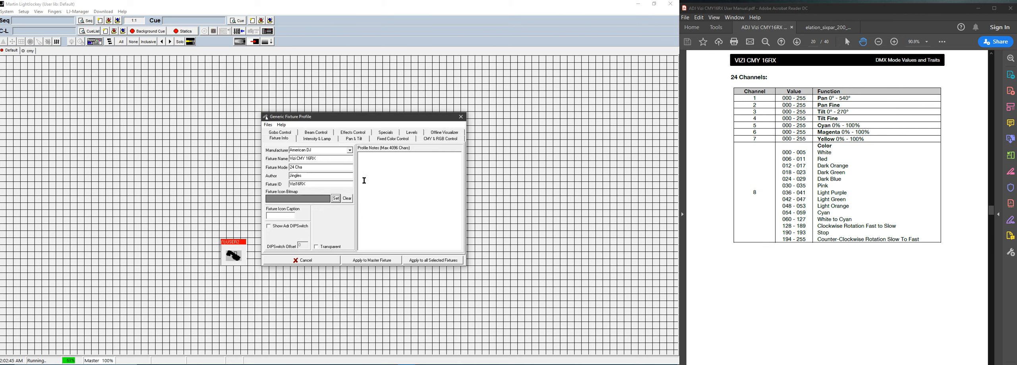
# Enter the icon caption 16RXCMY and add profile notes with Version 1.0, October 18th, 2019 and a Notes heading.
pyautogui.click(279, 216)
pyautogui.write('sion')
pyautogui.write('18')
pyautogui.write('th, 2019')
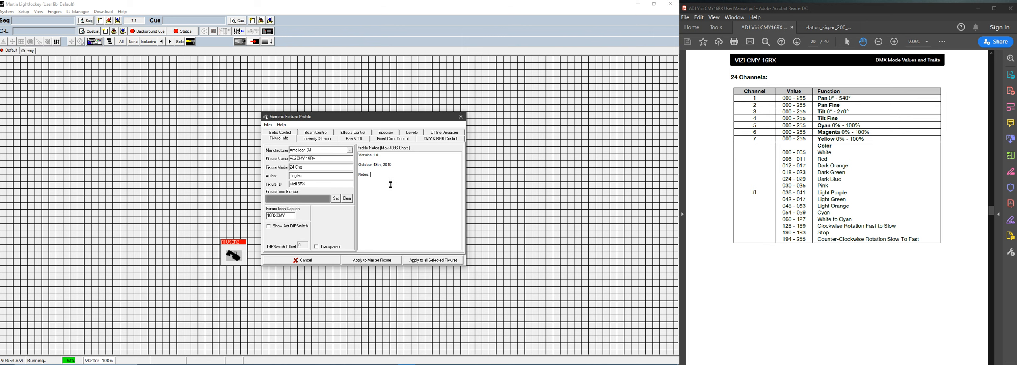
# Examine the profile's level settings, going through channels 0 to 4 and returning to channel 0.
pyautogui.click(412, 134)
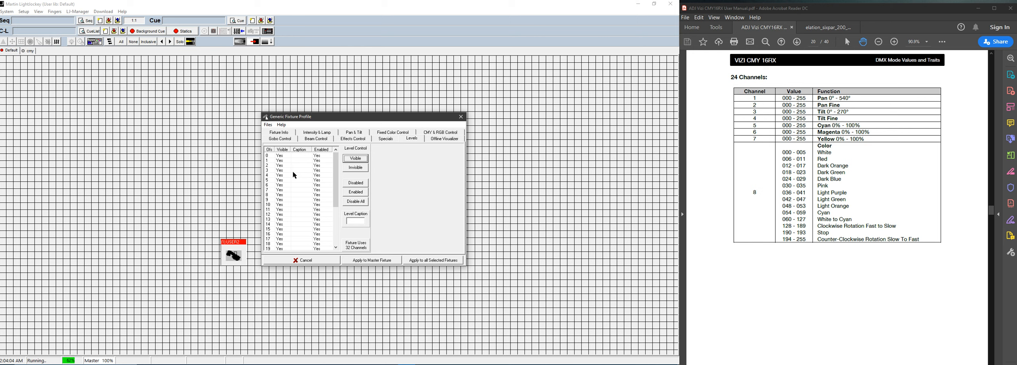
pyautogui.click(270, 157)
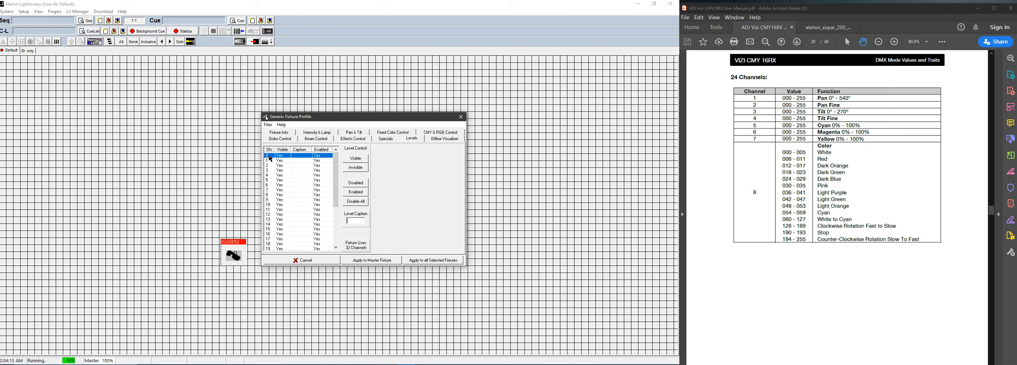
pyautogui.click(271, 163)
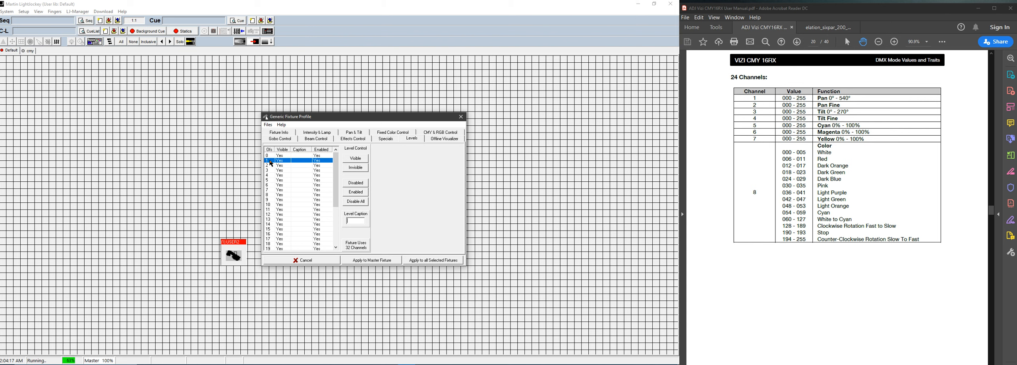
pyautogui.click(271, 165)
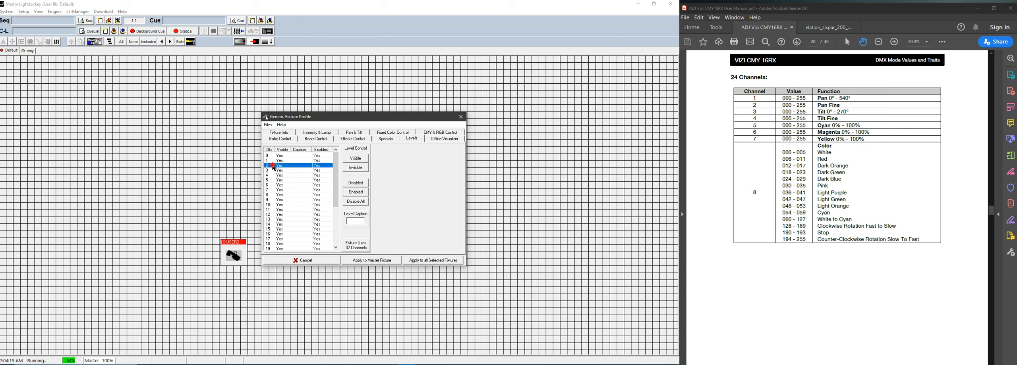
pyautogui.click(272, 170)
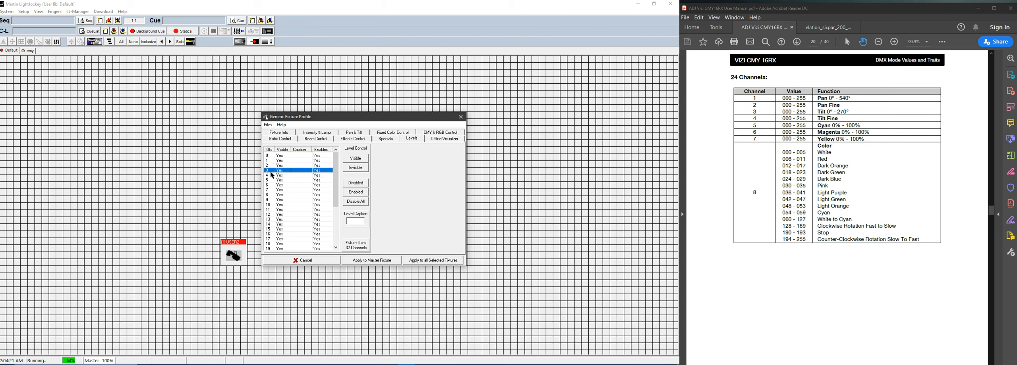
pyautogui.click(273, 177)
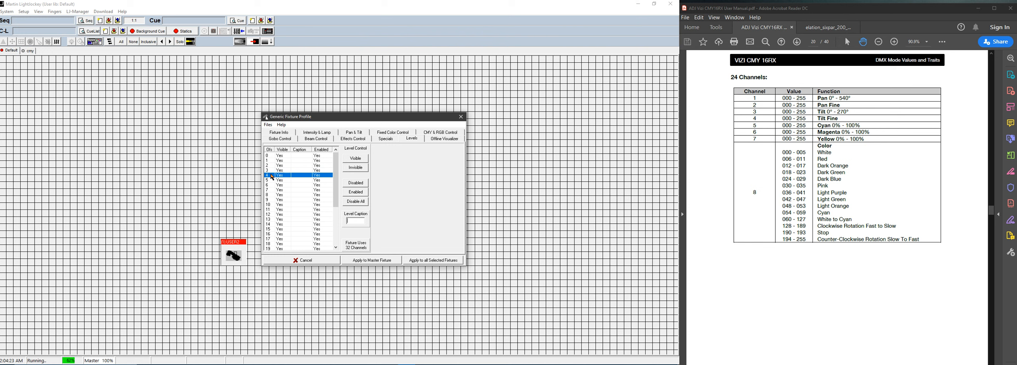
pyautogui.click(274, 156)
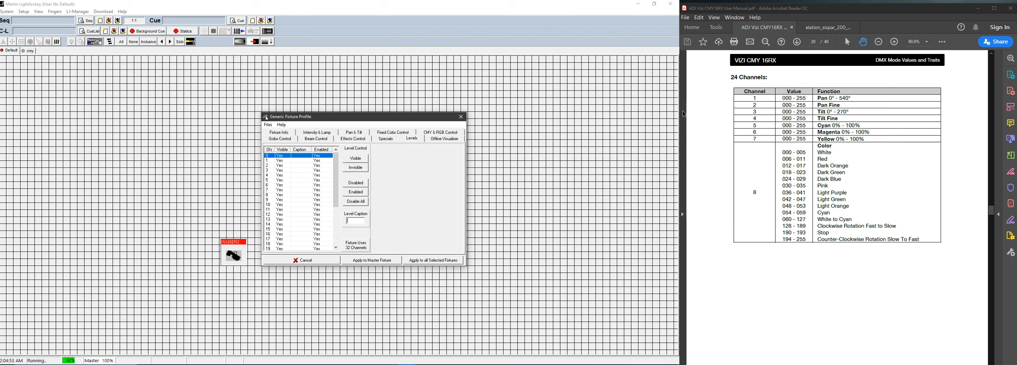
# Disable the unused channels 24 to 31 in the level list.
pyautogui.scroll(-5, 287, 190)
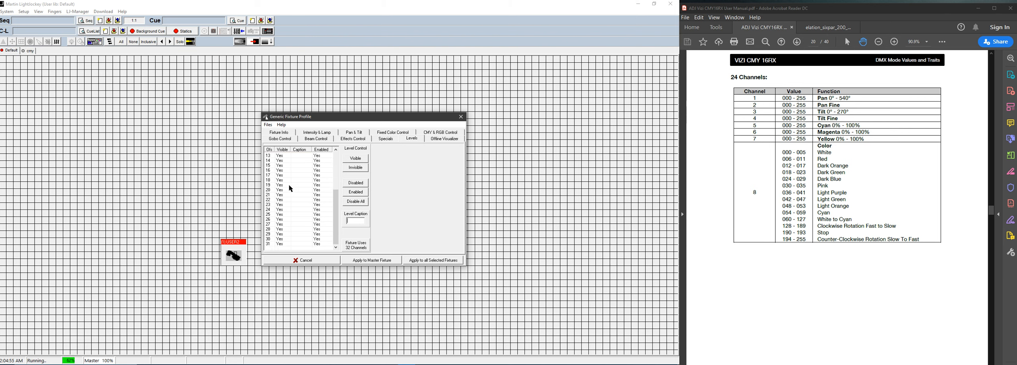
pyautogui.click(279, 210)
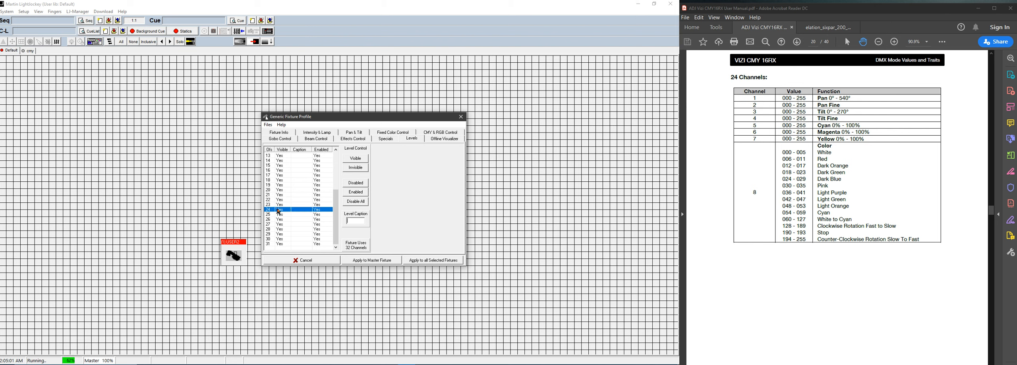
pyautogui.keyDown('shift'); pyautogui.click(284, 244); pyautogui.keyUp('shift')
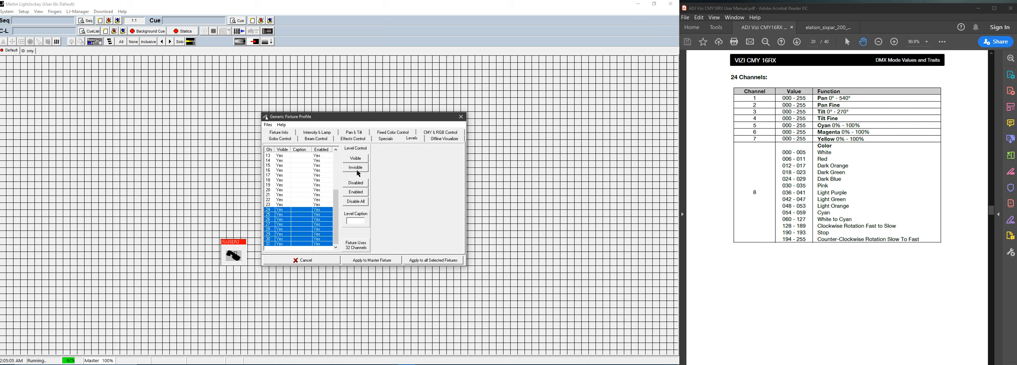
pyautogui.click(359, 183)
pyautogui.scroll(4, 298, 211)
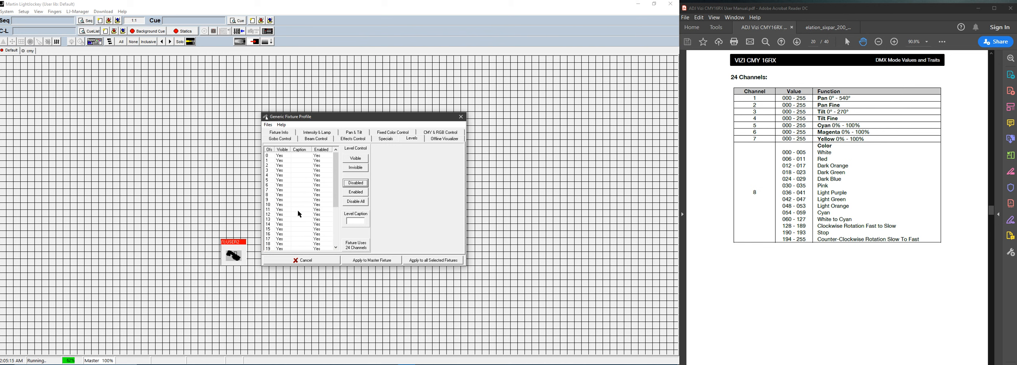
# Caption channels 0 to 3 as Pan, Pan+, Tilt and Tilt+.
pyautogui.click(295, 157)
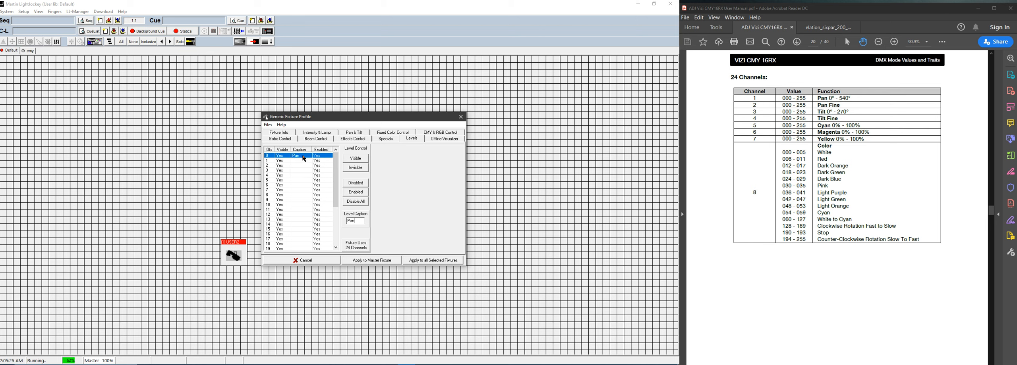
pyautogui.press('Down')
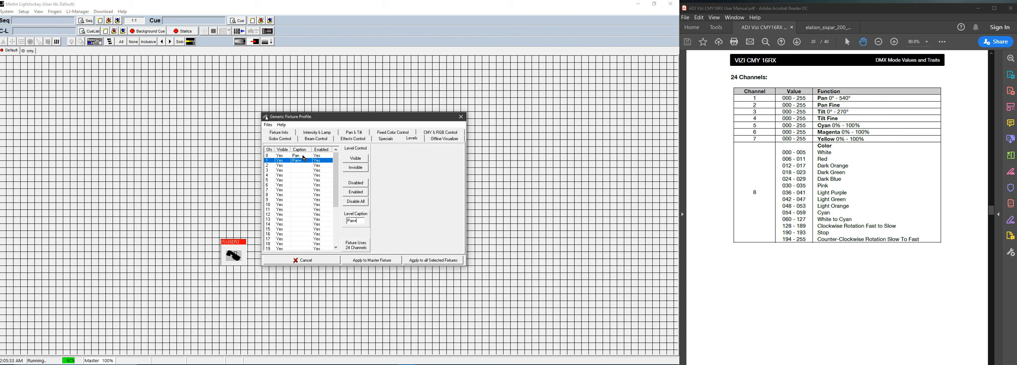
pyautogui.press('Down')
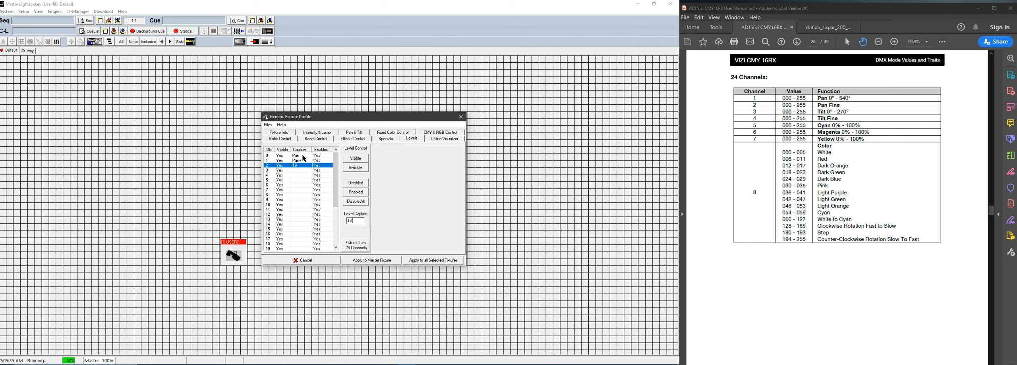
pyautogui.press('Down')
pyautogui.write('Tilt')
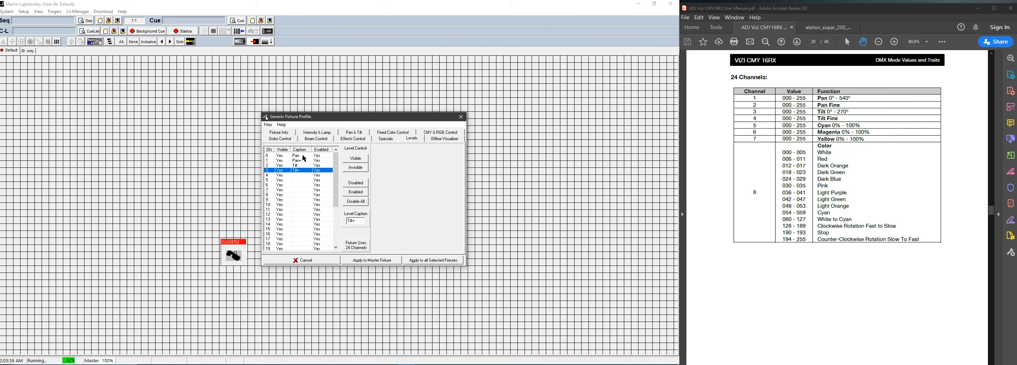
# Caption channels 4 to 7 as Cyan, Mag, Yell and Color.
pyautogui.press('Down')
pyautogui.write('Cyan')
pyautogui.press('Down')
pyautogui.write('Mag')
pyautogui.press('Down')
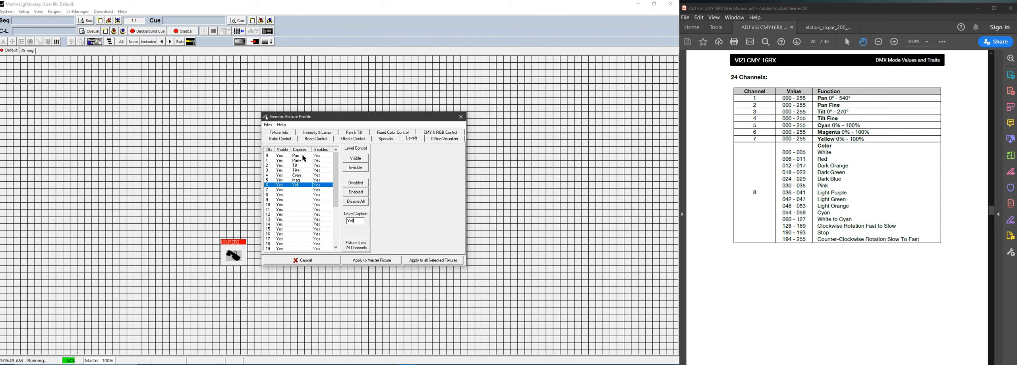
pyautogui.press('Return')
pyautogui.write('Color')
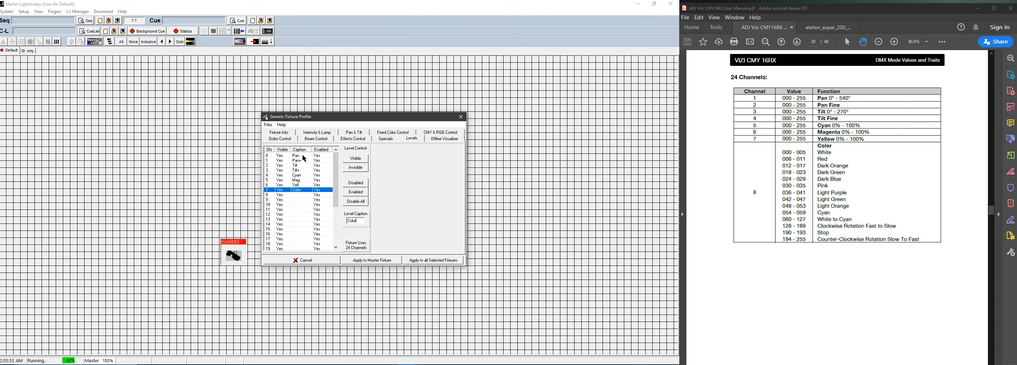
# Caption channels 8 to 10 as Gobo1, Gobo2 and Gob<>, following the gobo channels in the fixture manual.
pyautogui.scroll(-8, 830, 181)
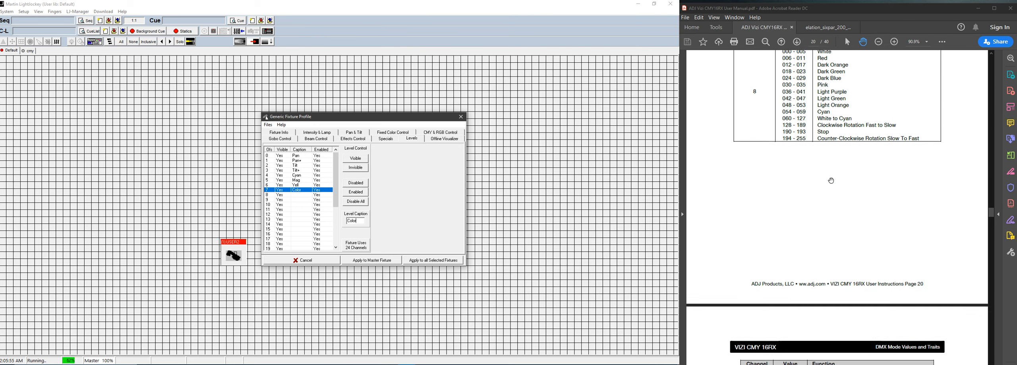
pyautogui.scroll(-5, 831, 181)
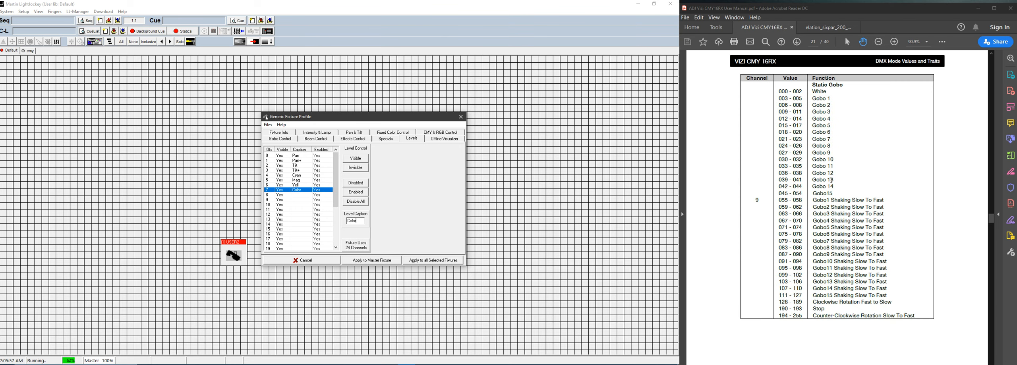
pyautogui.scroll(-12, 831, 180)
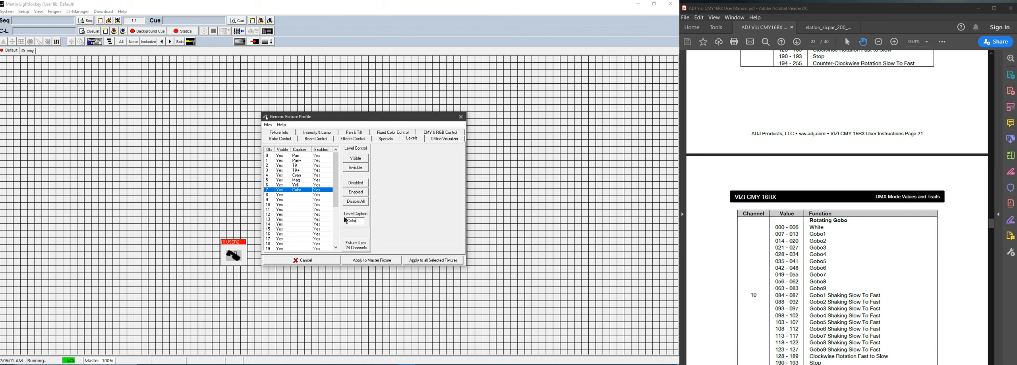
pyautogui.press('Return')
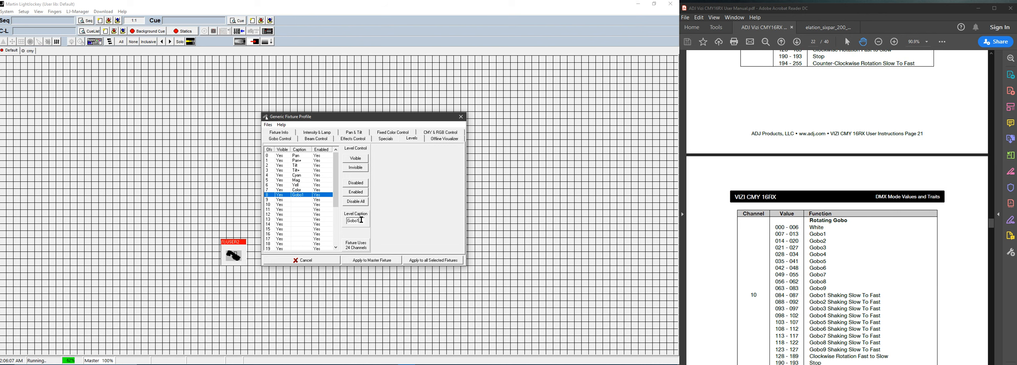
pyautogui.press('Return')
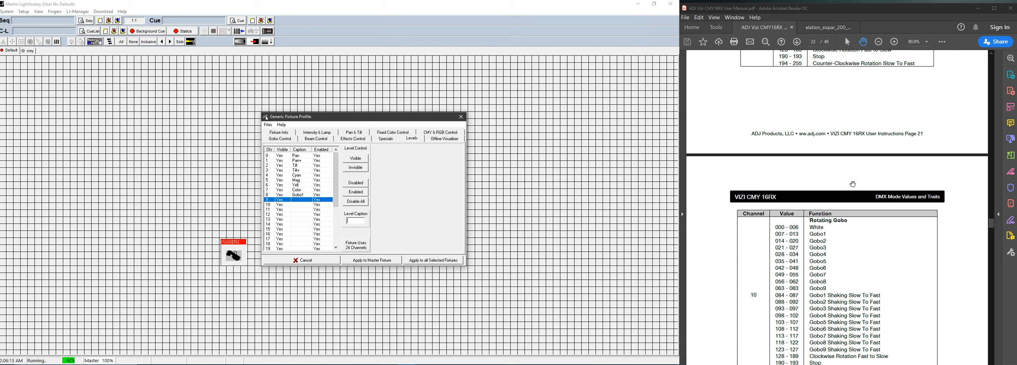
pyautogui.scroll(-3, 852, 181)
pyautogui.scroll(1, 853, 184)
pyautogui.scroll(1, 853, 185)
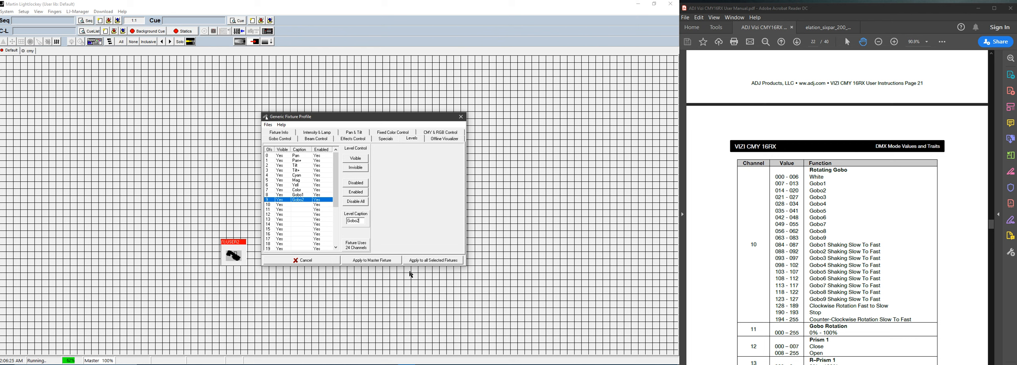
pyautogui.press('Return')
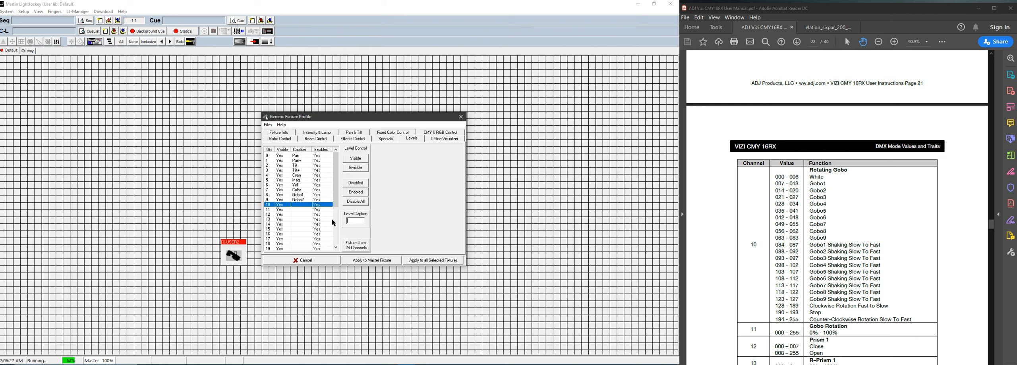
pyautogui.scroll(-2, 849, 237)
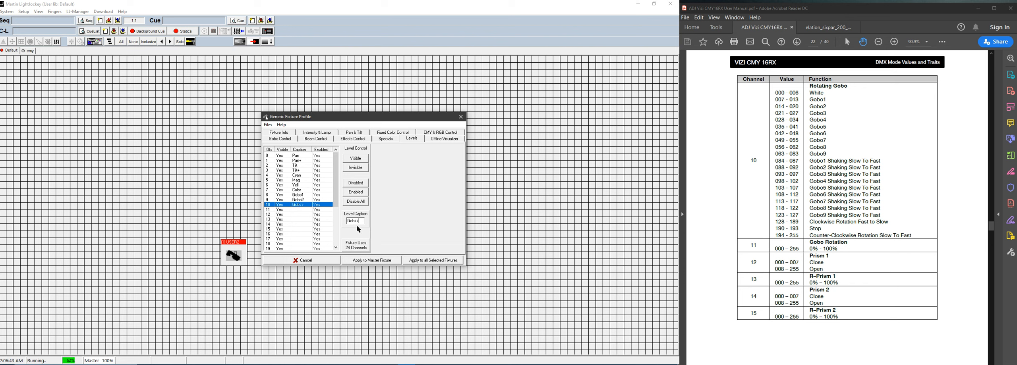
# Caption channels 11 to 14 as Prsm1, Pr1<>, Prsm2 and Pr2<> for the two prisms and their rotation.
pyautogui.press('Return')
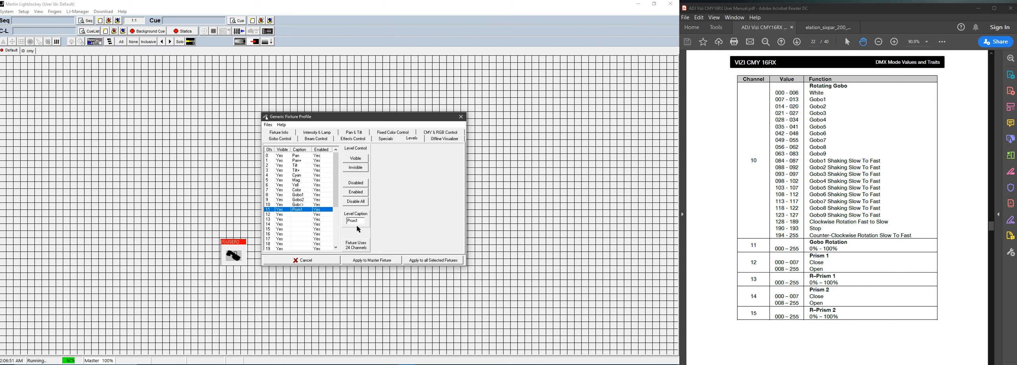
pyautogui.press('Return')
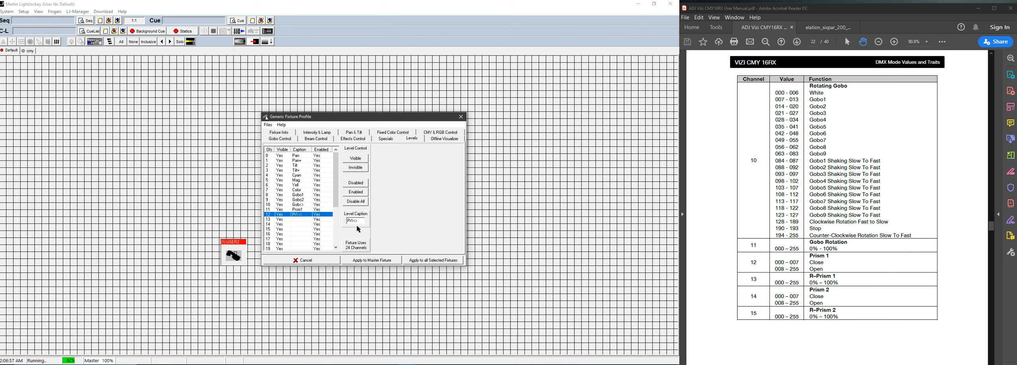
pyautogui.press('Return')
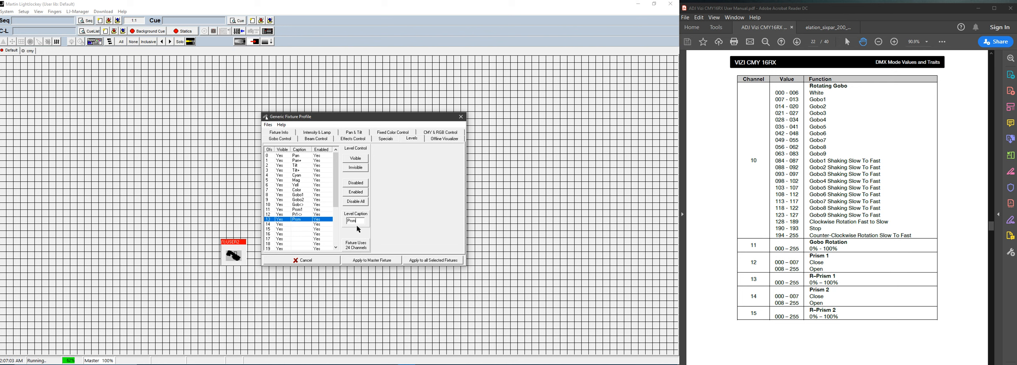
pyautogui.press('Return')
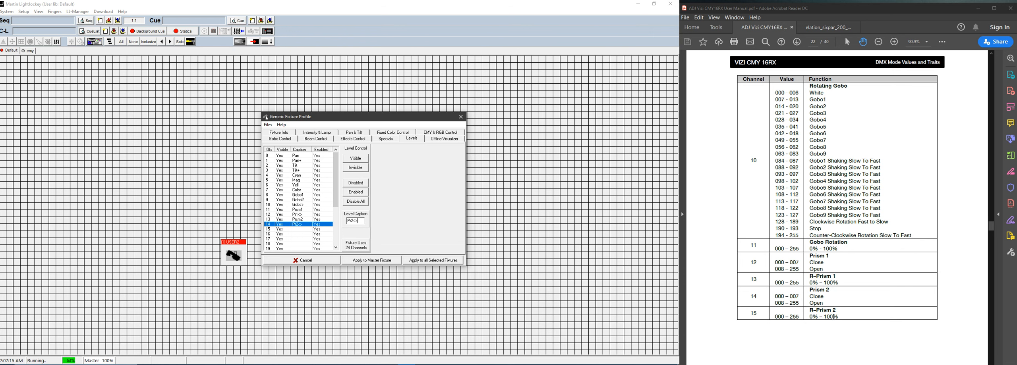
# Caption channel 15 as Shutt and channel 16 as Int for the manual's strobe and dimmer channels.
pyautogui.scroll(-7, 833, 317)
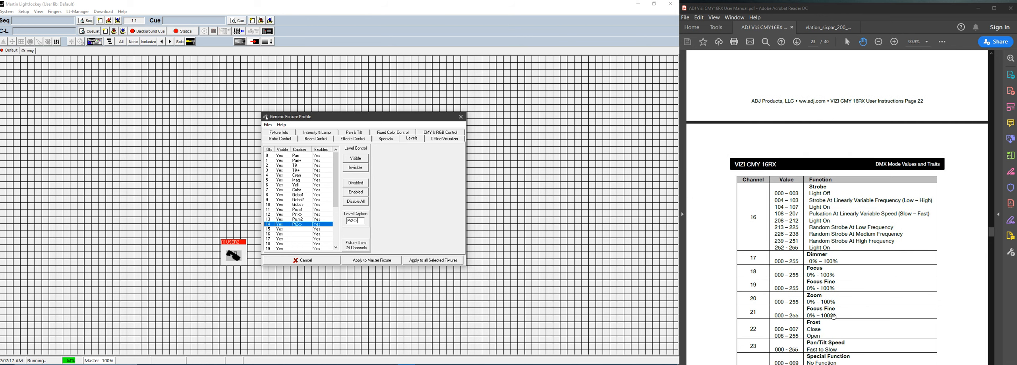
pyautogui.press('Return')
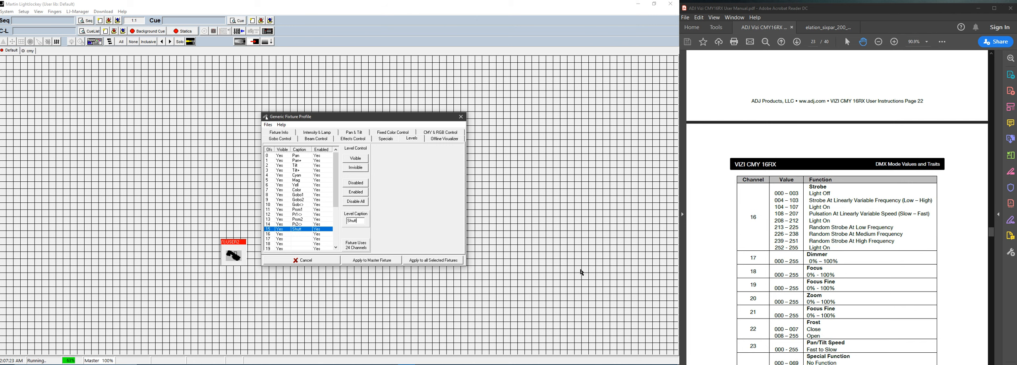
pyautogui.press('Return')
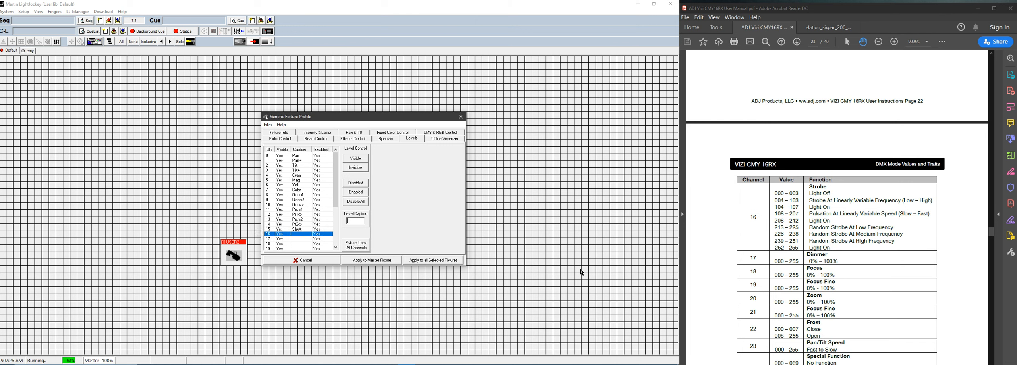
pyautogui.press('BackSpace')
pyautogui.press('BackSpace')
pyautogui.press('BackSpace')
pyautogui.press('Return')
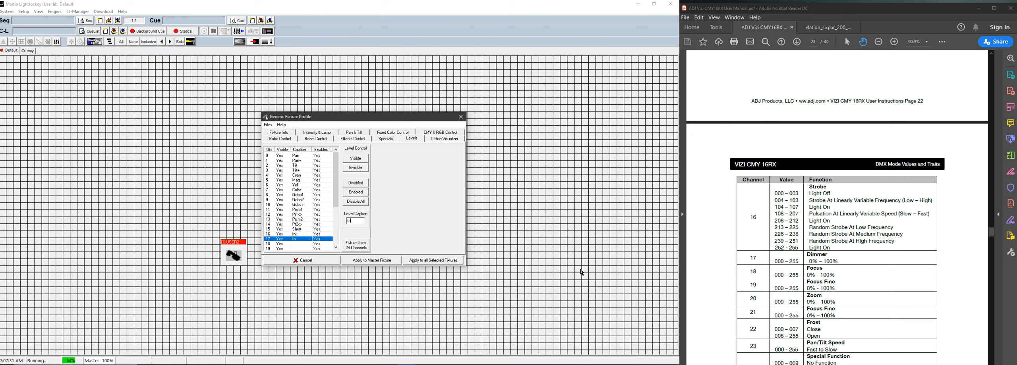
# Caption channel 17 as Focus and channel 18 as Foc+.
pyautogui.press('BackSpace')
pyautogui.press('BackSpace')
pyautogui.press('BackSpace')
pyautogui.press('BackSpace')
pyautogui.write('focu')
pyautogui.press('Return')
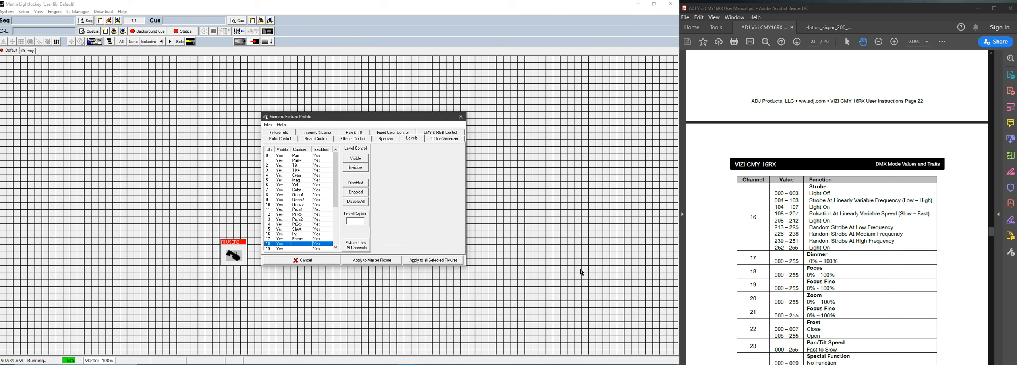
pyautogui.write('foc')
pyautogui.press('Return')
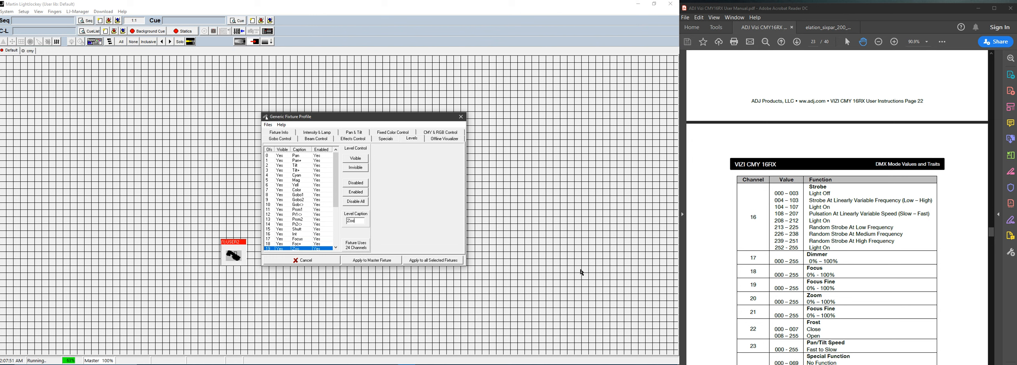
# Caption channel 19 as Zoom and channel 20 as Zoom+.
pyautogui.write('Zoom')
pyautogui.press('Return')
pyautogui.press('BackSpace')
pyautogui.press('BackSpace')
pyautogui.press('BackSpace')
pyautogui.press('BackSpace')
pyautogui.press('BackSpace')
# Caption channels 21 to 23 as Frost, PTSpd and Funct, completing the 24 channel captions.
pyautogui.scroll(-3, 335, 191)
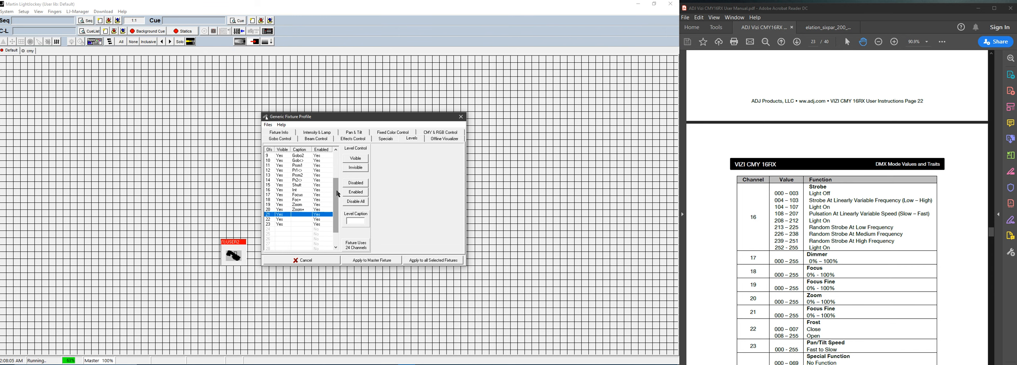
pyautogui.scroll(-3, 895, 264)
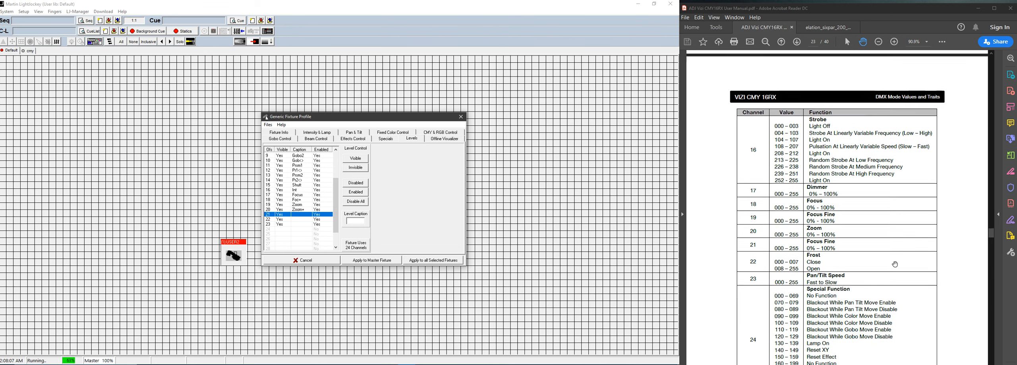
pyautogui.scroll(-2, 895, 264)
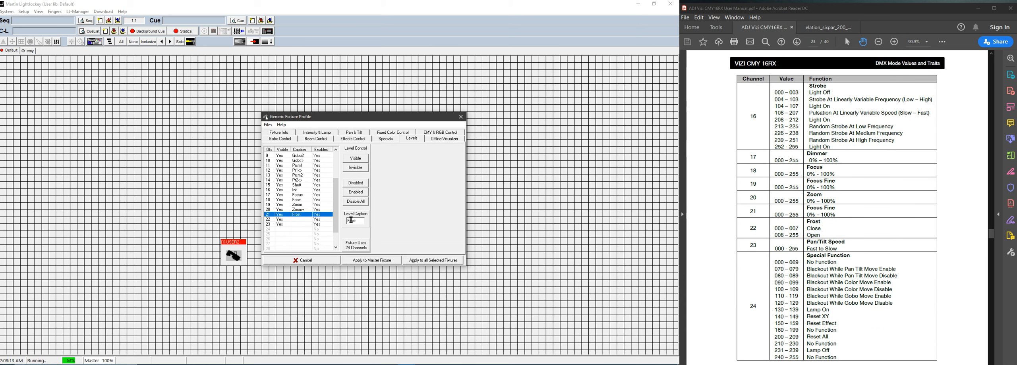
pyautogui.press('Return')
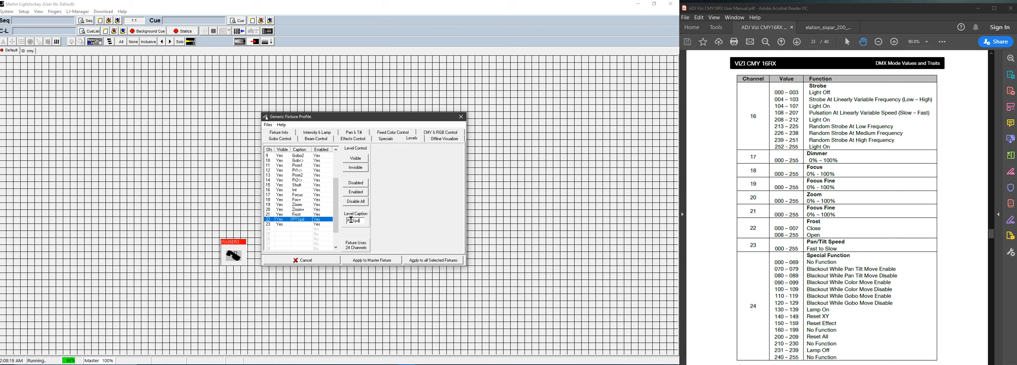
pyautogui.press('Return')
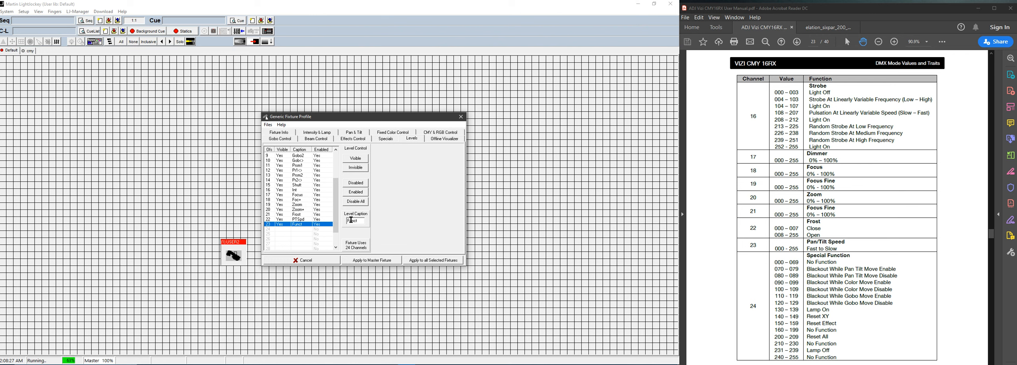
pyautogui.press('Return')
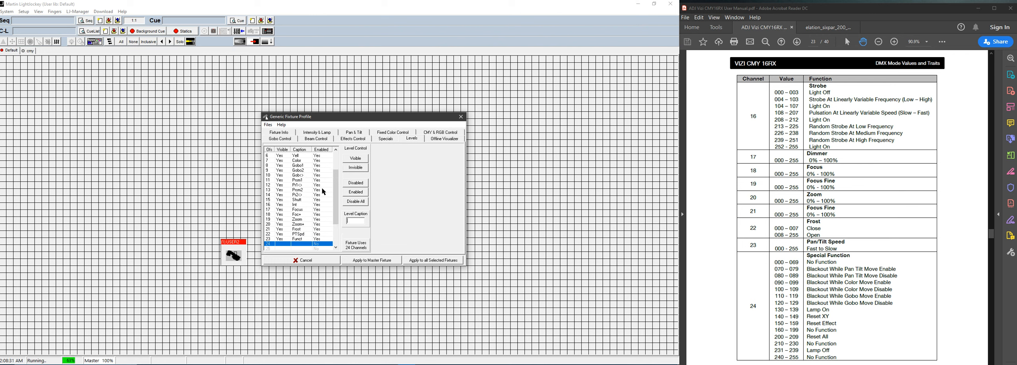
pyautogui.scroll(3, 323, 192)
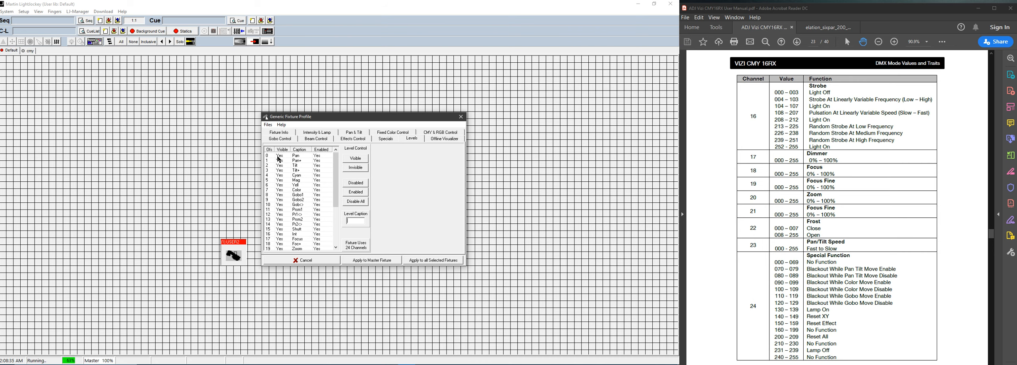
# Make the levels of channels 0 to 17, 19, 21 and 22 invisible and apply the profile to the master fixture.
pyautogui.moveTo(278, 157); pyautogui.dragTo(280, 213)
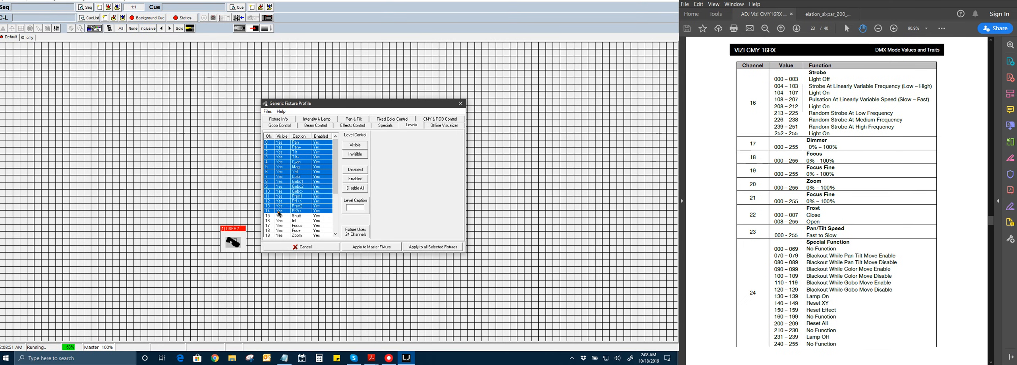
pyautogui.scroll(-2, 280, 213)
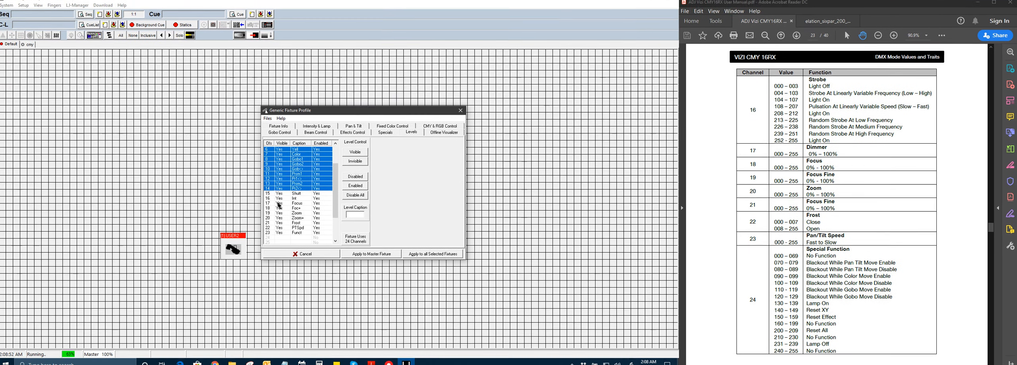
pyautogui.keyDown('shift'); pyautogui.click(278, 199); pyautogui.keyUp('shift')
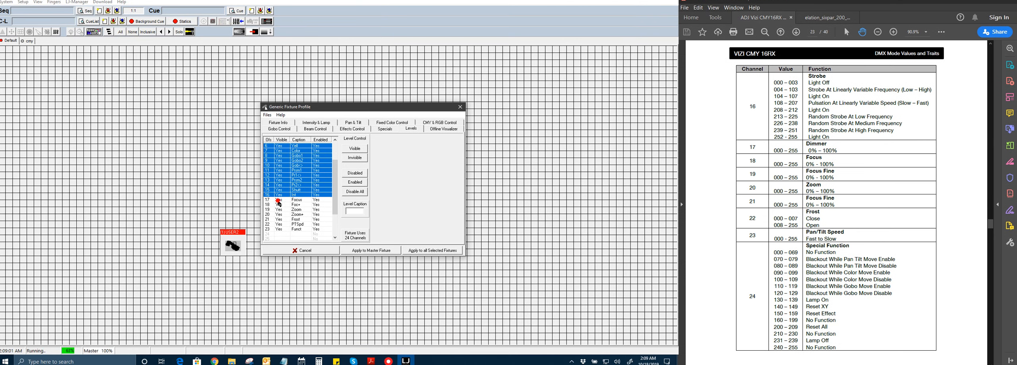
pyautogui.keyDown('shift'); pyautogui.click(280, 205); pyautogui.keyUp('shift')
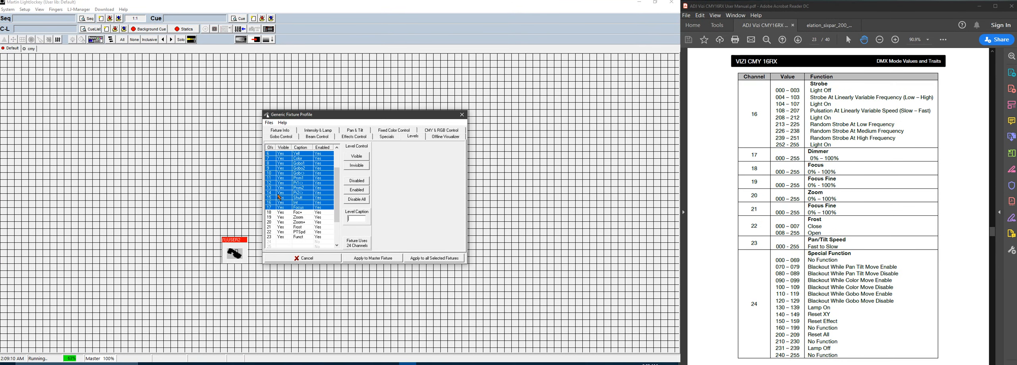
pyautogui.keyDown('ctrl'); pyautogui.click(300, 217); pyautogui.keyUp('ctrl')
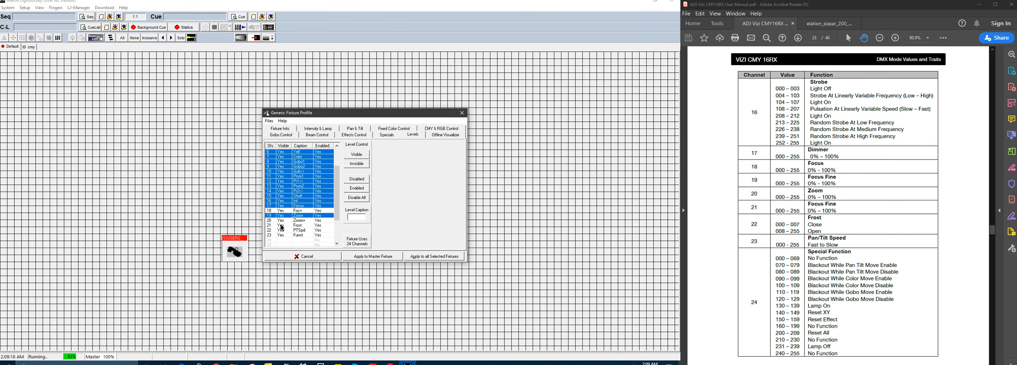
pyautogui.keyDown('ctrl'); pyautogui.click(282, 226); pyautogui.keyUp('ctrl')
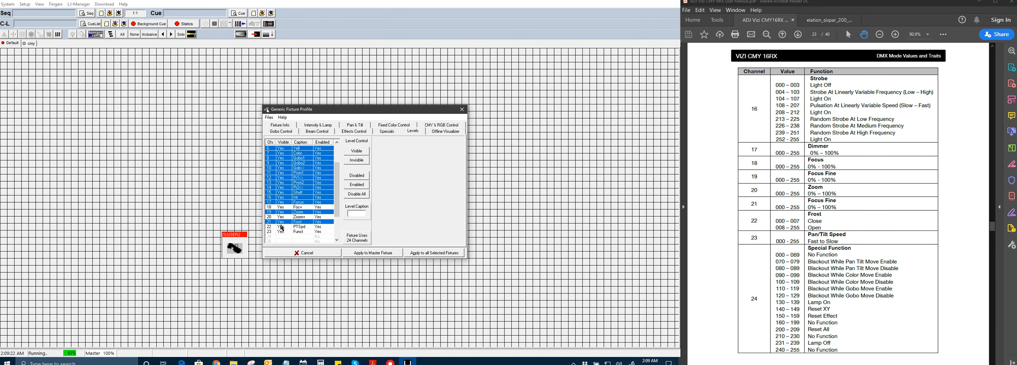
pyautogui.keyDown('ctrl'); pyautogui.click(282, 228); pyautogui.keyUp('ctrl')
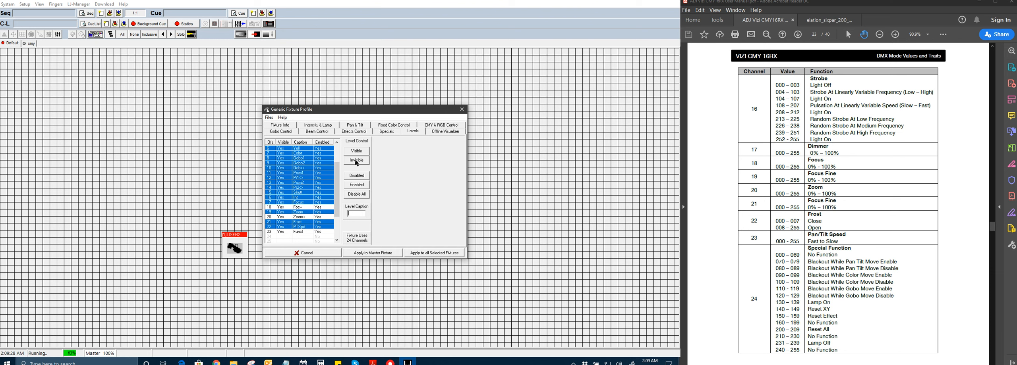
pyautogui.click(356, 161)
pyautogui.click(374, 254)
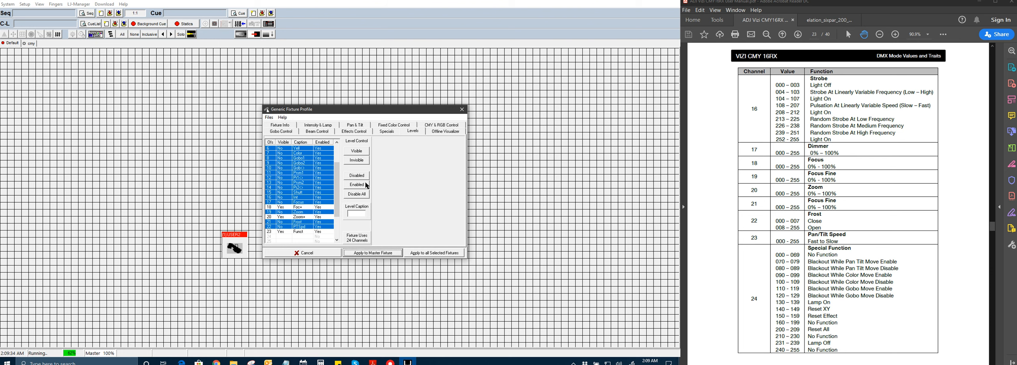
# Display the fixture's Levels window and place it clear of the fixture profile dialog.
pyautogui.click(58, 35)
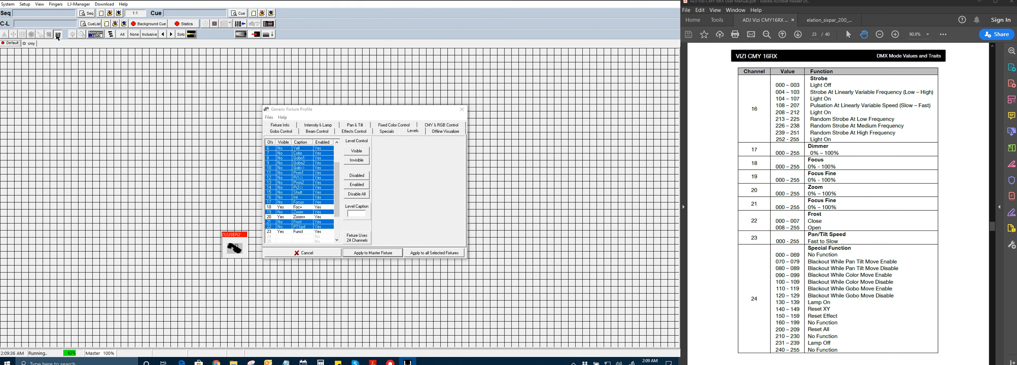
pyautogui.moveTo(263, 211); pyautogui.dragTo(158, 225)
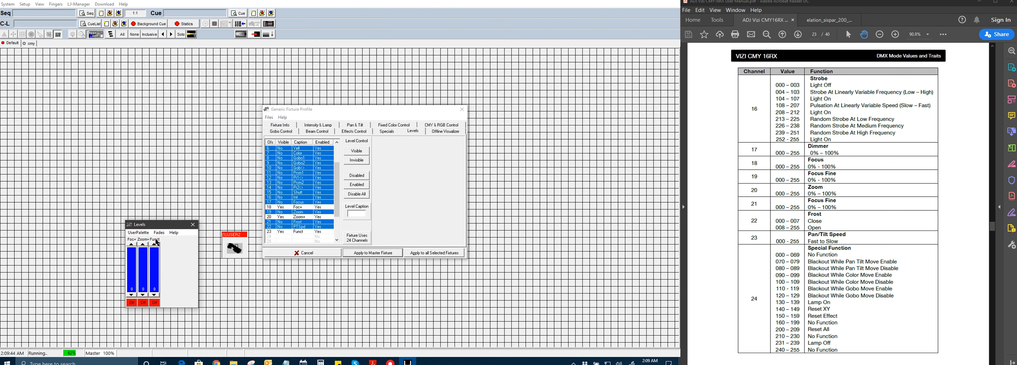
# Make channel 23 (Funct) invisible and visible again, applying each change to the master fixture.
pyautogui.click(278, 232)
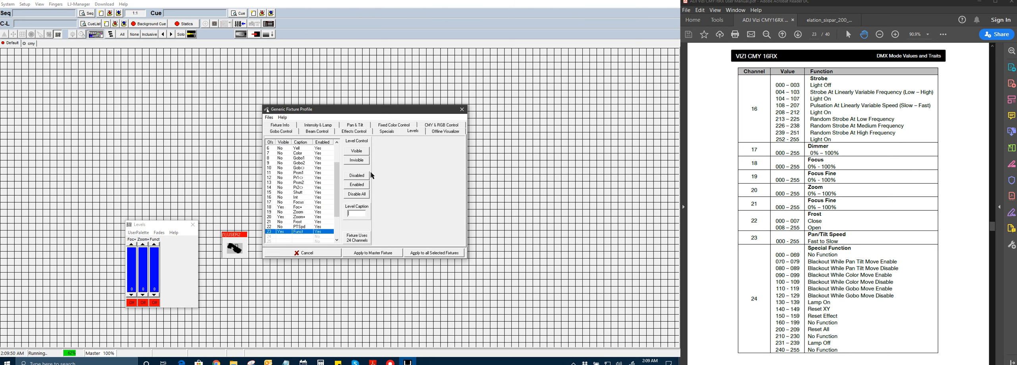
pyautogui.click(363, 161)
pyautogui.click(363, 253)
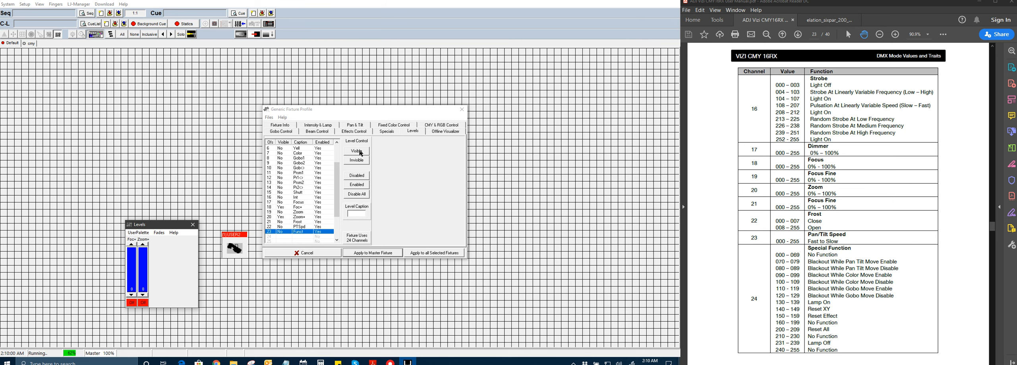
pyautogui.click(357, 152)
pyautogui.click(377, 253)
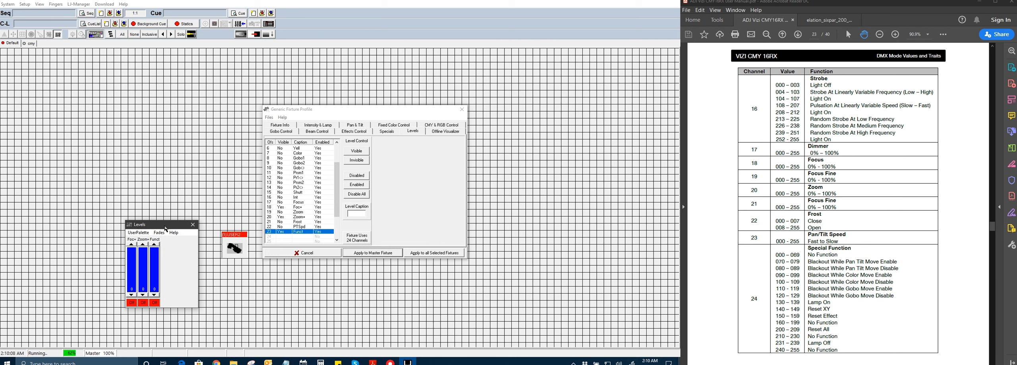
# Enable 16-bit MSB/LSB pan/tilt control in the profile, consulting the start of the manual's 24-channel table.
pyautogui.moveTo(165, 229); pyautogui.dragTo(181, 238)
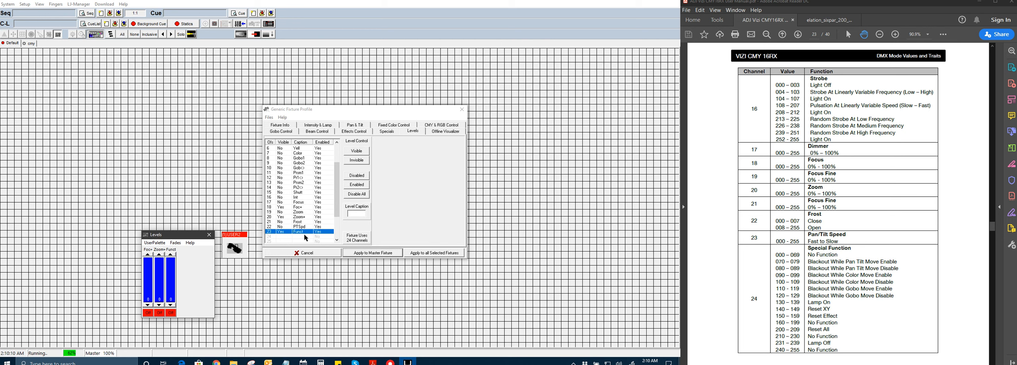
pyautogui.scroll(2, 306, 224)
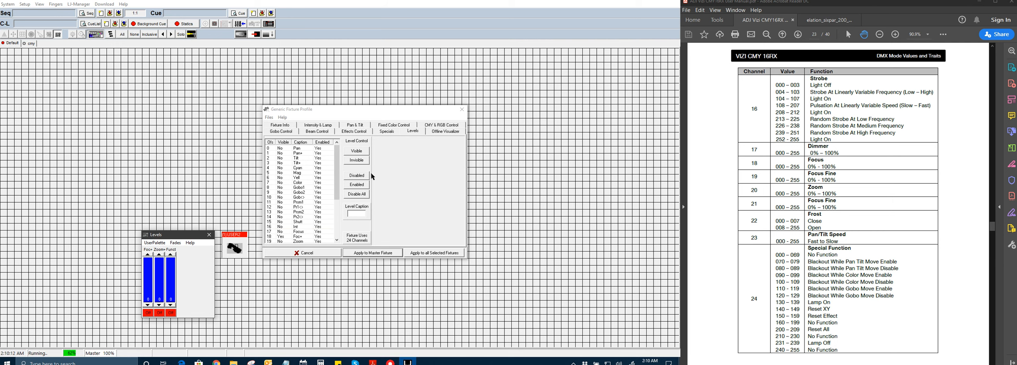
pyautogui.click(387, 132)
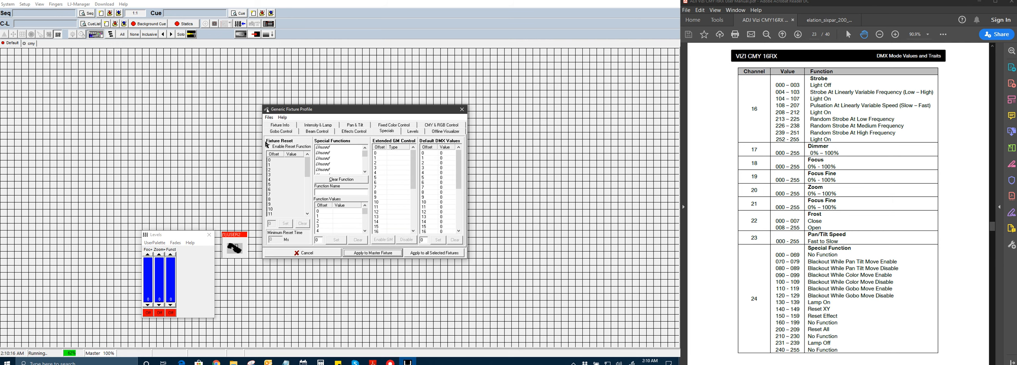
pyautogui.click(356, 125)
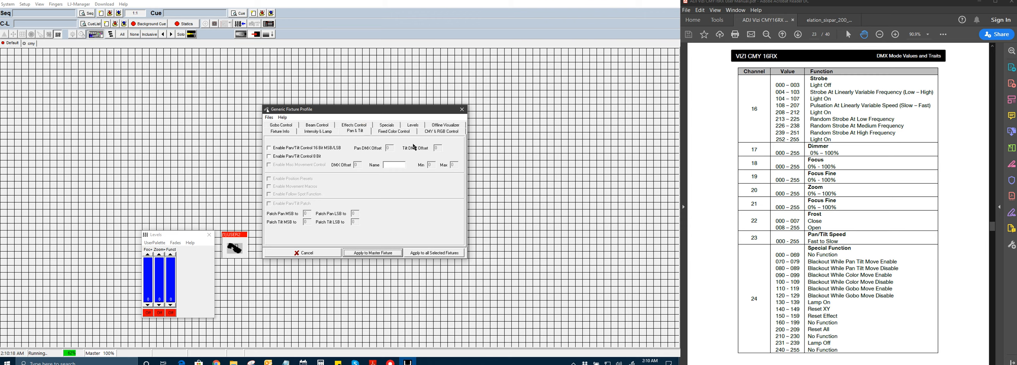
pyautogui.scroll(3, 823, 201)
pyautogui.scroll(20, 823, 201)
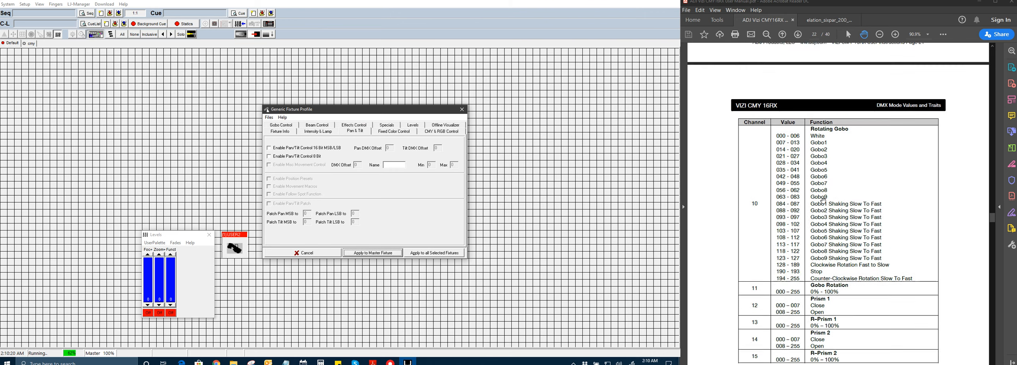
pyautogui.scroll(15, 823, 201)
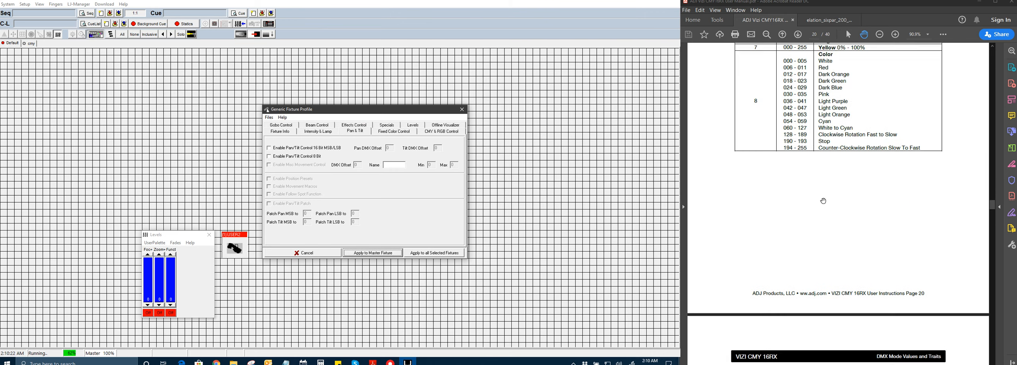
pyautogui.scroll(-2, 823, 201)
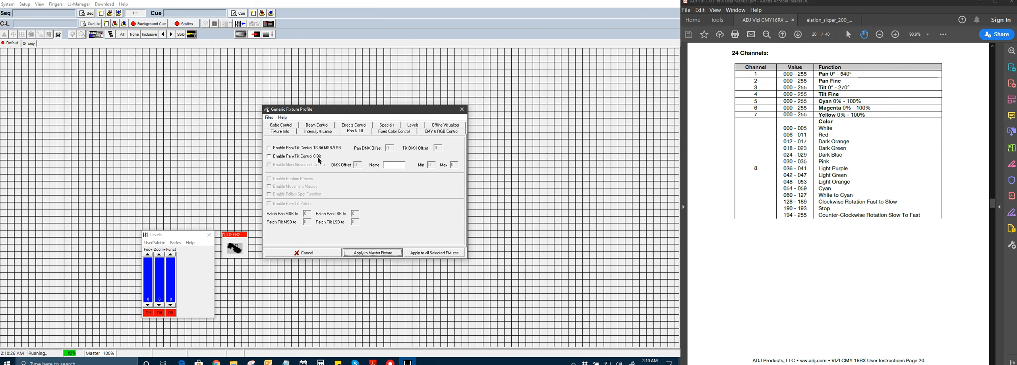
pyautogui.moveTo(184, 235); pyautogui.dragTo(188, 261)
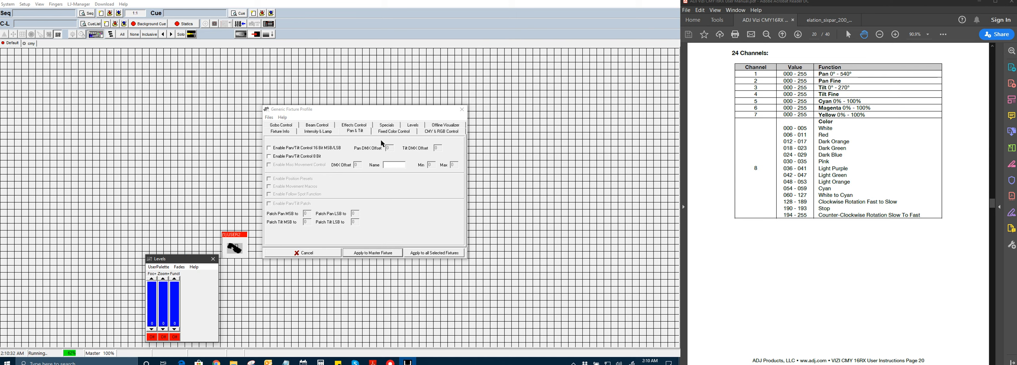
pyautogui.click(359, 132)
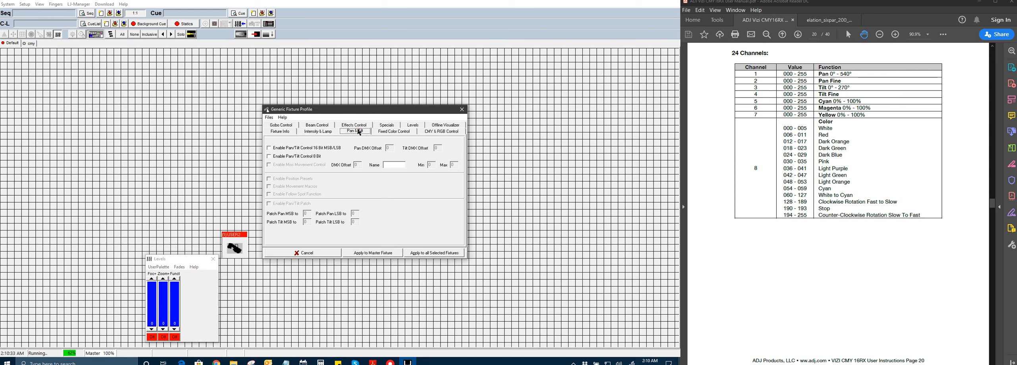
pyautogui.click(301, 147)
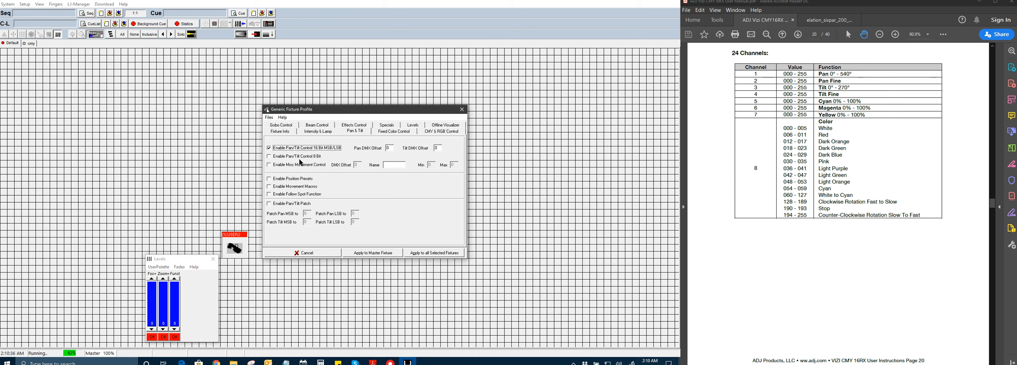
# Enable misc movement control named PT Speed at DMX offset 22, with a range of 0 to 255.
pyautogui.click(301, 165)
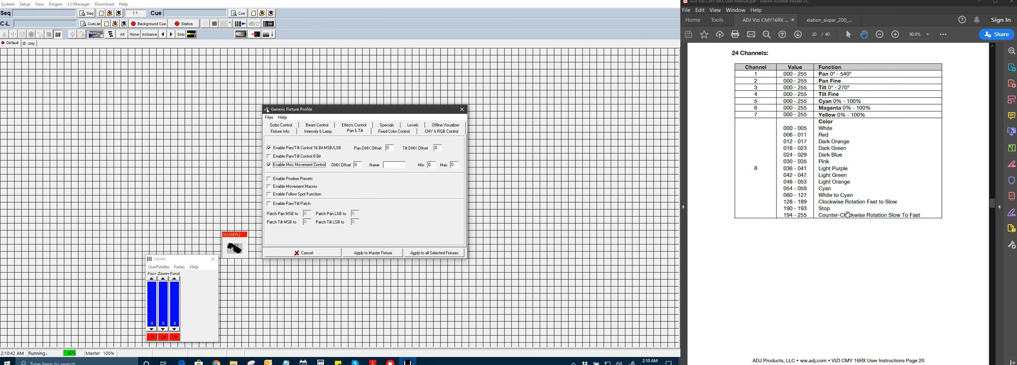
pyautogui.scroll(-5, 861, 210)
pyautogui.scroll(-6, 861, 210)
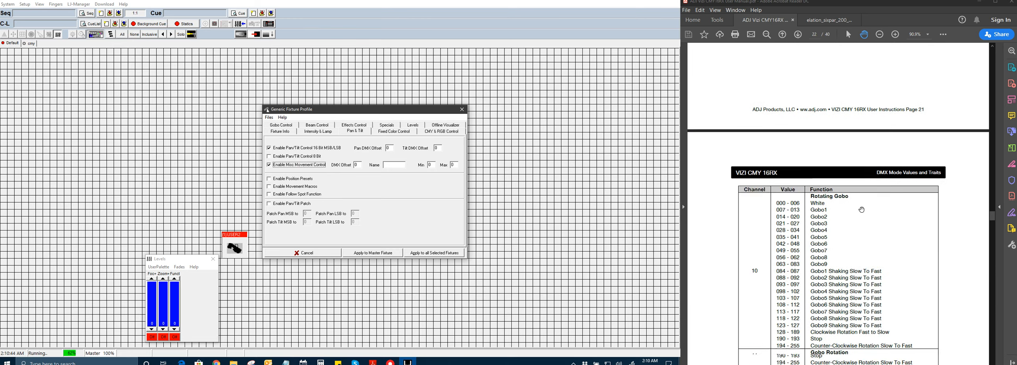
pyautogui.scroll(-6, 861, 210)
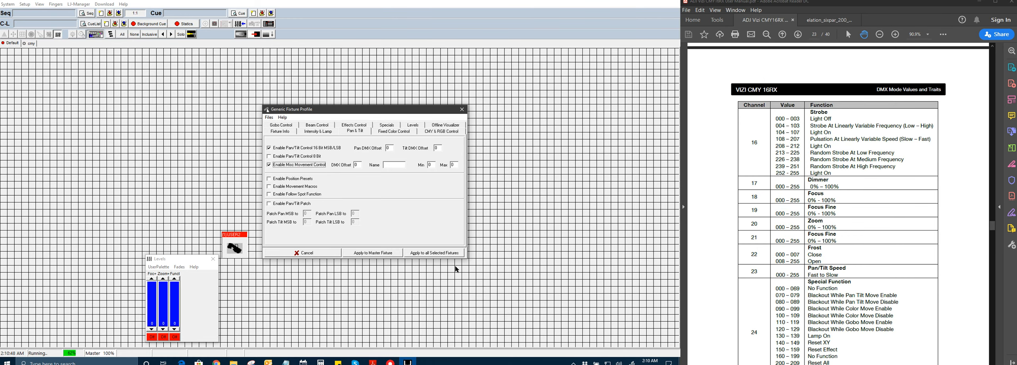
pyautogui.click(358, 165)
# Enable position presets, movement macros, the follow spot function and the pan/tilt patch.
pyautogui.click(294, 179)
pyautogui.click(306, 187)
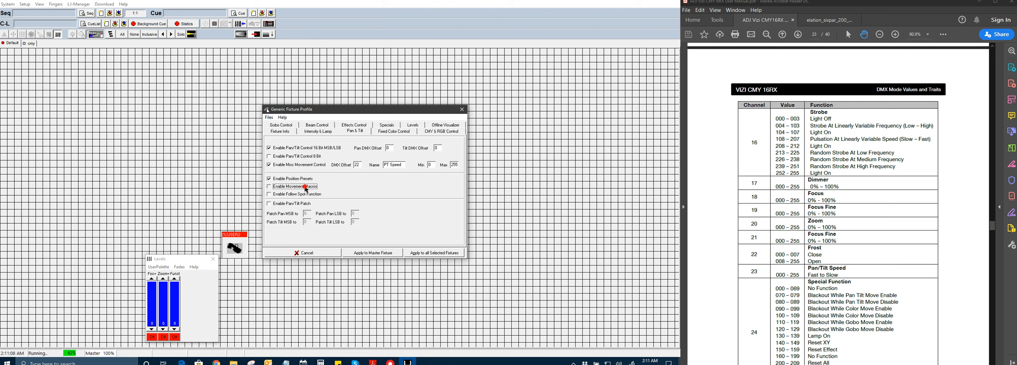
pyautogui.click(310, 195)
pyautogui.click(293, 205)
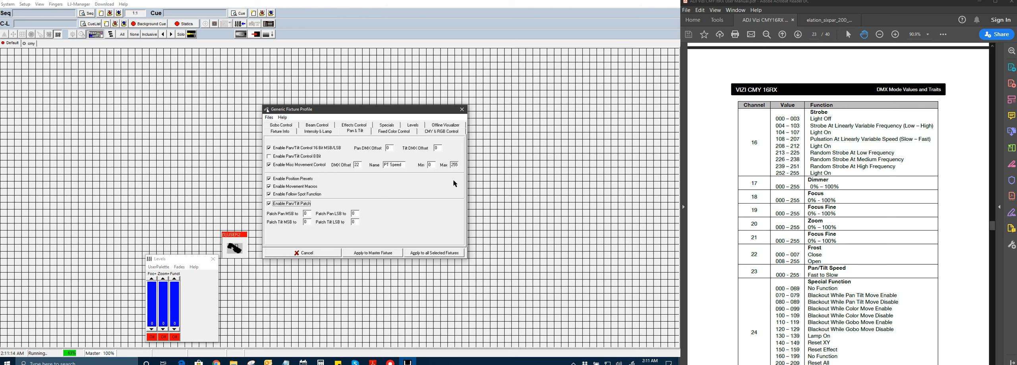
# Set the tilt DMX offset to 2, patch pan MSB/LSB to 0/1 and tilt MSB/LSB to 2/3, and apply to the master fixture.
pyautogui.scroll(15, 872, 181)
pyautogui.scroll(20, 872, 181)
pyautogui.scroll(-6, 872, 181)
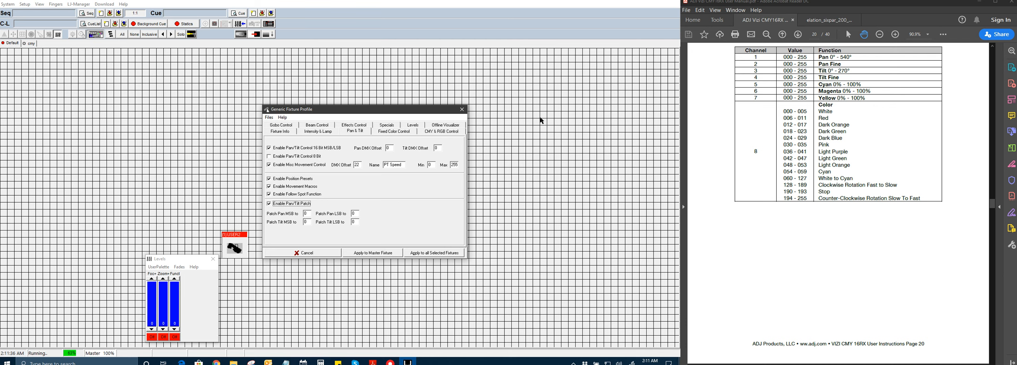
pyautogui.click(306, 214)
pyautogui.doubleClick(439, 148)
pyautogui.click(374, 253)
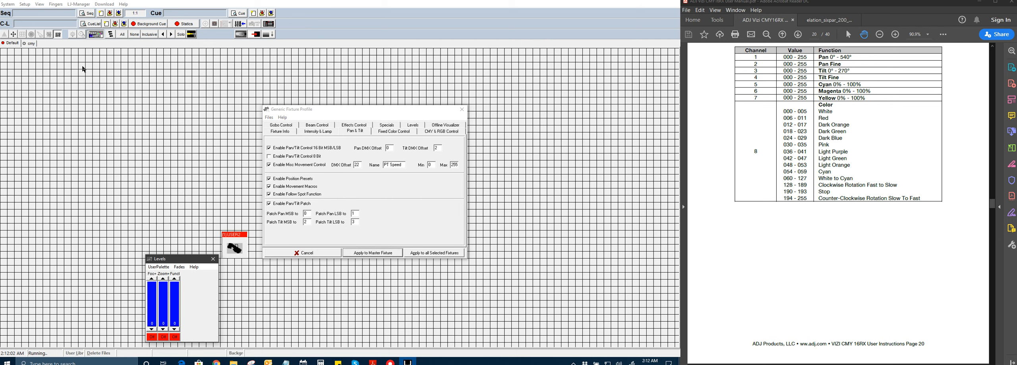
# Display the 16-bit position control, centre the fixture's pan and tilt, and place the window beside the profile dialog.
pyautogui.click(96, 37)
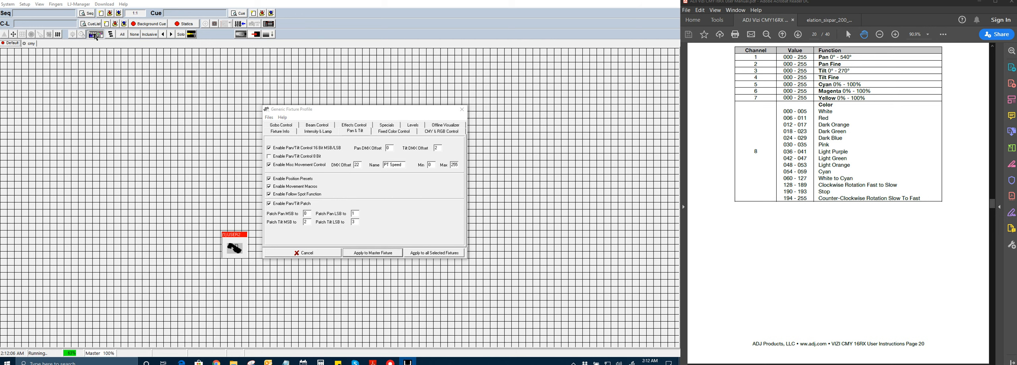
pyautogui.moveTo(73, 203); pyautogui.dragTo(117, 103)
pyautogui.click(150, 172)
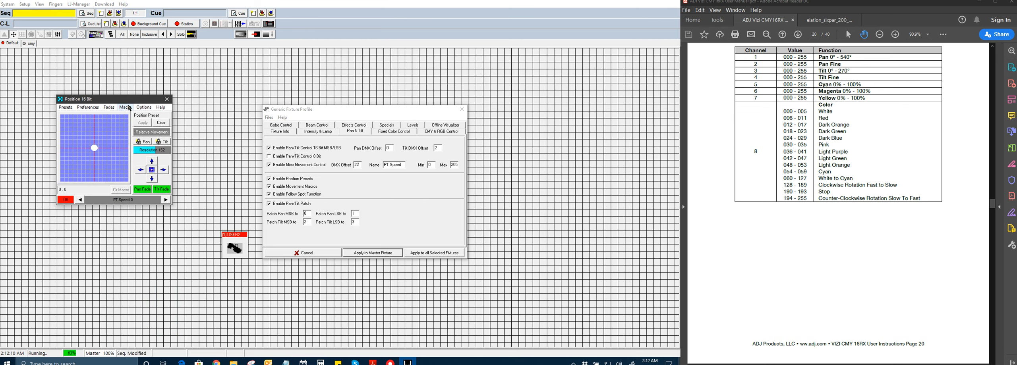
pyautogui.moveTo(124, 99); pyautogui.dragTo(102, 119)
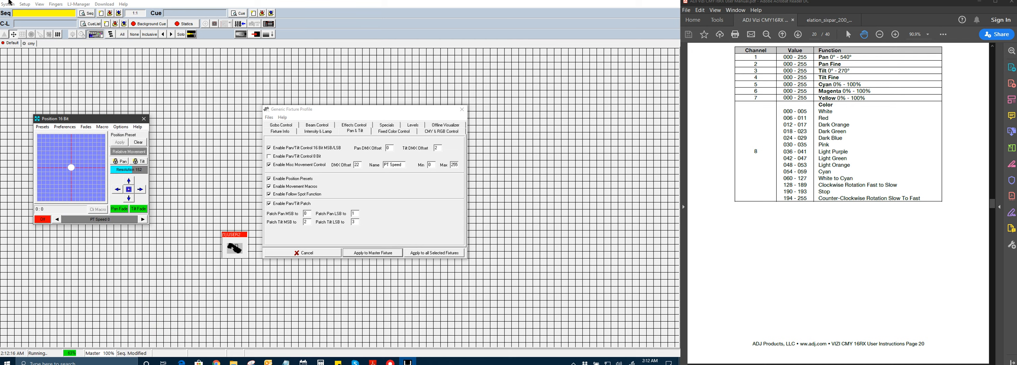
# Display the DMX output values in their own window and place it above the profile dialog.
pyautogui.click(3, 0)
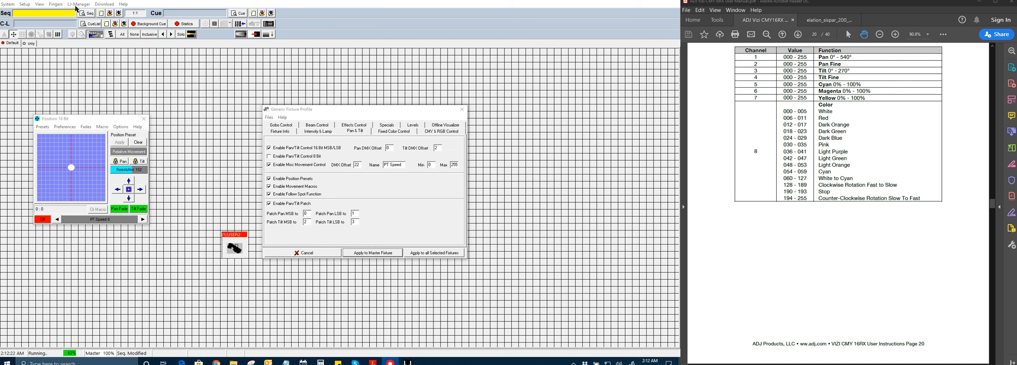
pyautogui.click(40, 7)
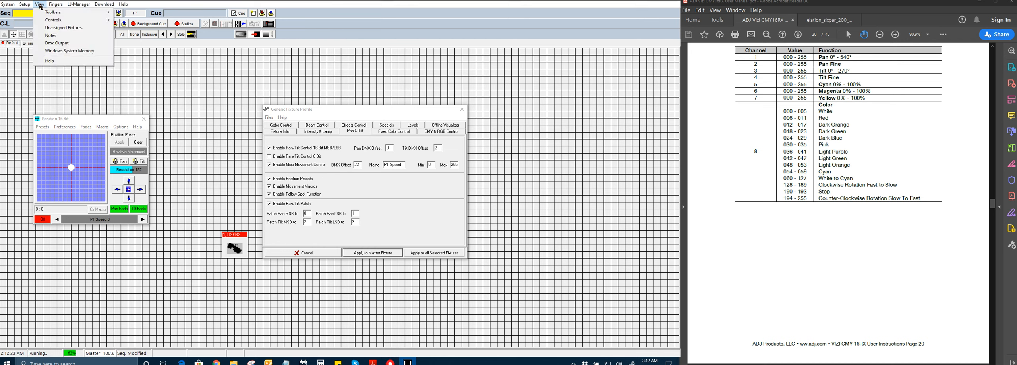
pyautogui.click(58, 43)
pyautogui.moveTo(521, 18); pyautogui.dragTo(516, 25)
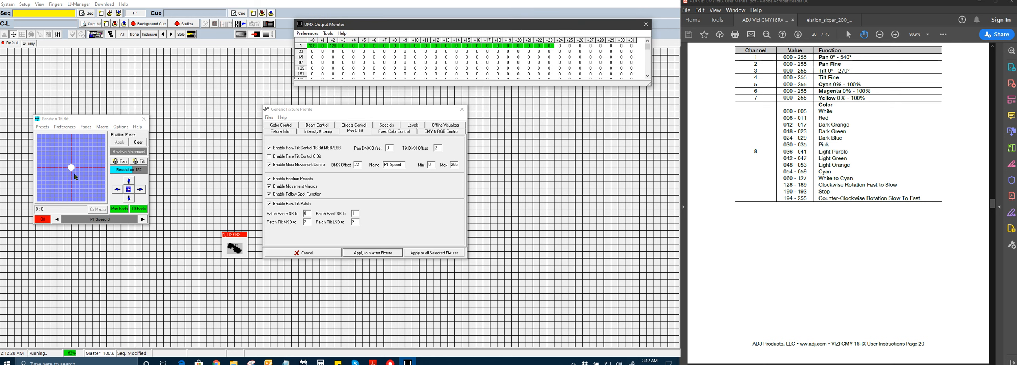
# Test the 16-bit pan/tilt control by moving the position point out to the grid's upper corner, and recentre it.
pyautogui.moveTo(74, 171); pyautogui.dragTo(78, 173)
pyautogui.moveTo(61, 164); pyautogui.dragTo(105, 135)
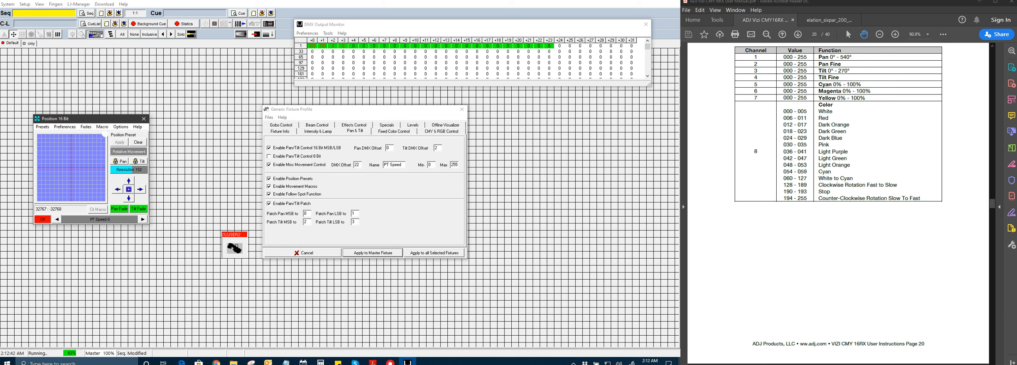
pyautogui.moveTo(105, 134)
pyautogui.mouseDown()
pyautogui.moveTo(37, 201)
pyautogui.moveTo(104, 135)
pyautogui.mouseUp()
pyautogui.moveTo(105, 134); pyautogui.dragTo(71, 166)
pyautogui.click(128, 189)
# Test the PT Speed control by raising it to 193 and returning it to 0, and move the position window lower.
pyautogui.moveTo(71, 221); pyautogui.dragTo(119, 219)
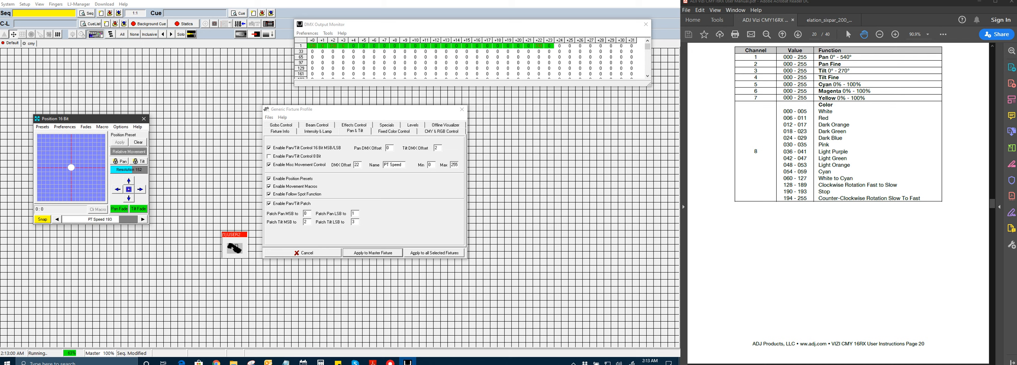
pyautogui.moveTo(109, 221); pyautogui.dragTo(43, 220)
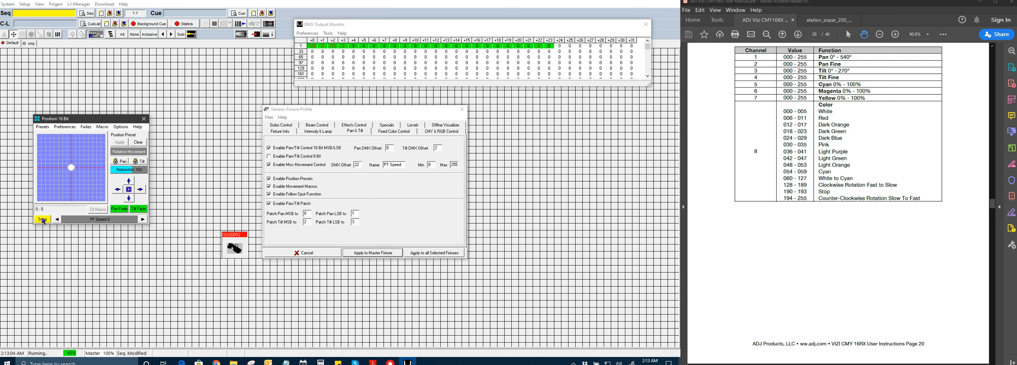
pyautogui.moveTo(97, 122); pyautogui.dragTo(106, 174)
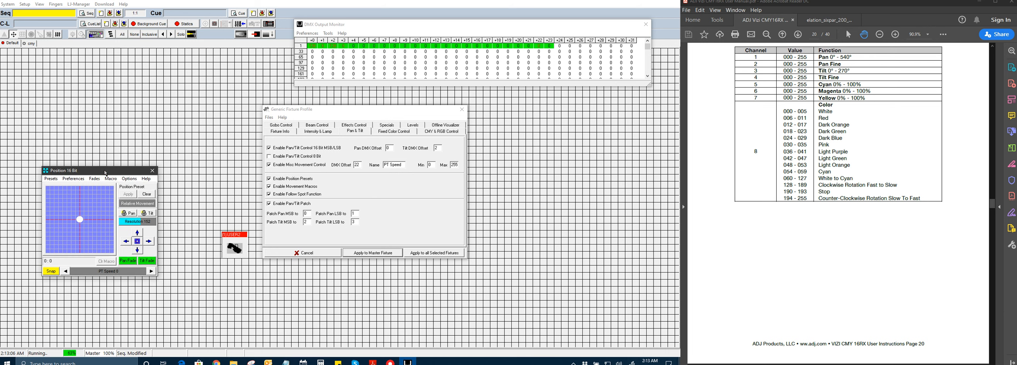
# Enable CMY control and its color picker with cyan, magenta and yellow at DMX offsets 4, 5 and 6, and apply to the master fixture.
pyautogui.click(409, 112)
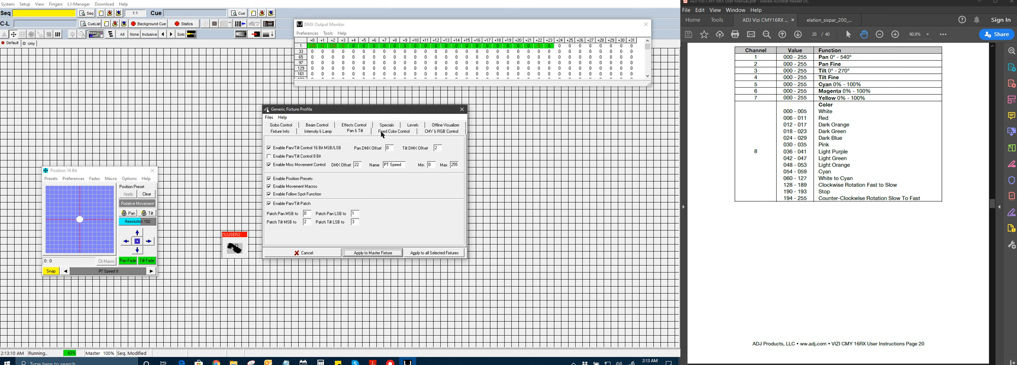
pyautogui.click(421, 133)
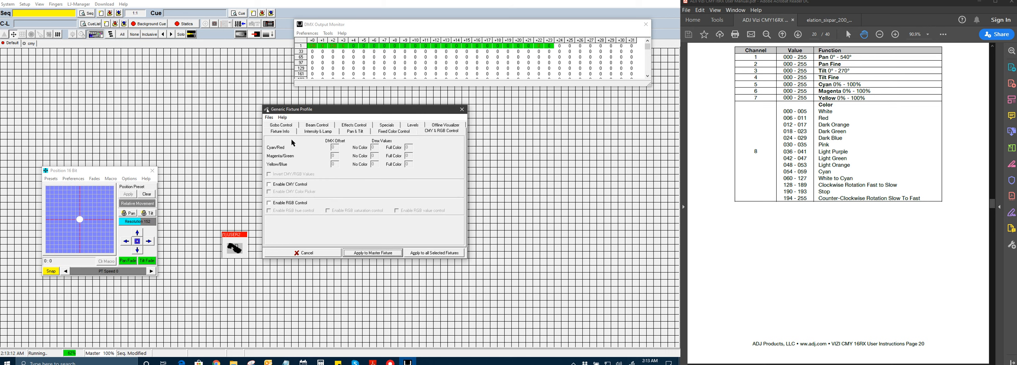
pyautogui.click(278, 185)
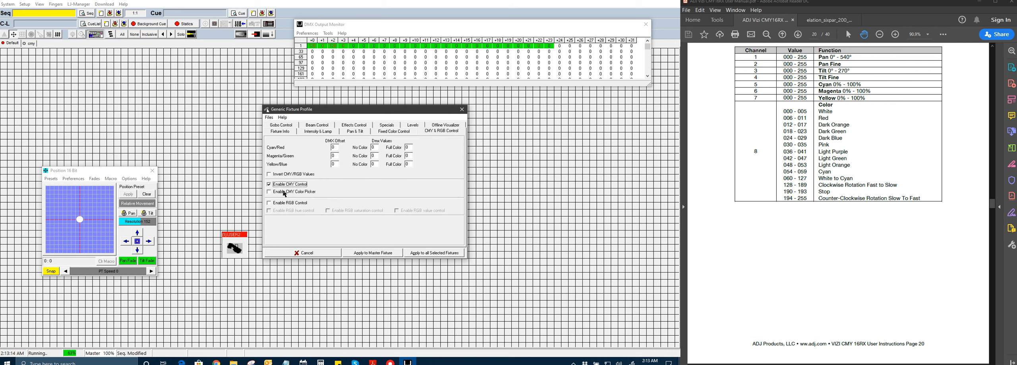
pyautogui.click(284, 193)
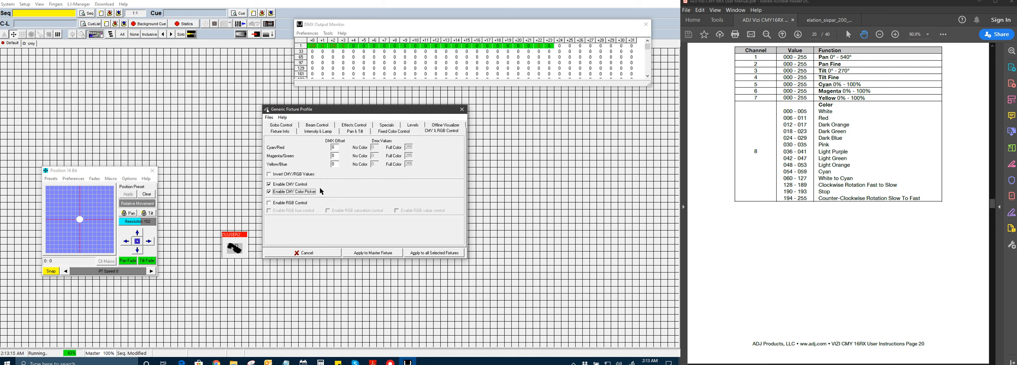
pyautogui.doubleClick(335, 148)
pyautogui.click(373, 253)
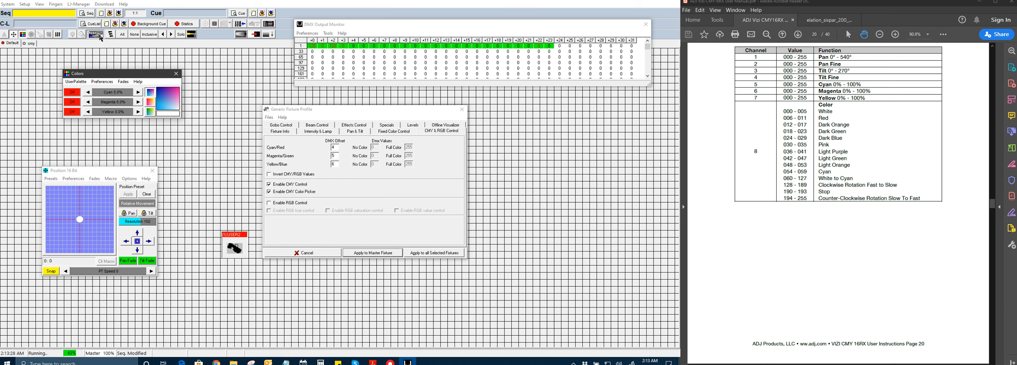
# Place the color controls beside the profile dialog and test CMY mixing by picking several colors.
pyautogui.moveTo(119, 74); pyautogui.dragTo(171, 109)
pyautogui.click(186, 107)
pyautogui.click(178, 123)
pyautogui.click(177, 134)
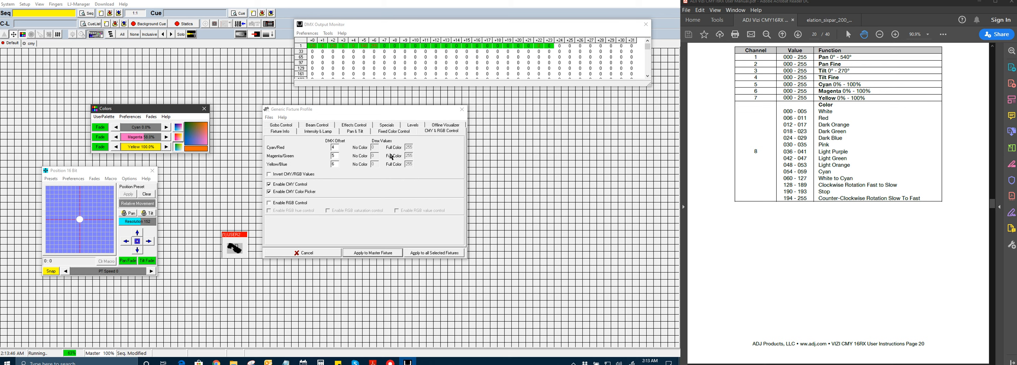
# Enable fixed Color 1 control named Color at DMX offset 7, with a range of 0 to 255.
pyautogui.click(391, 134)
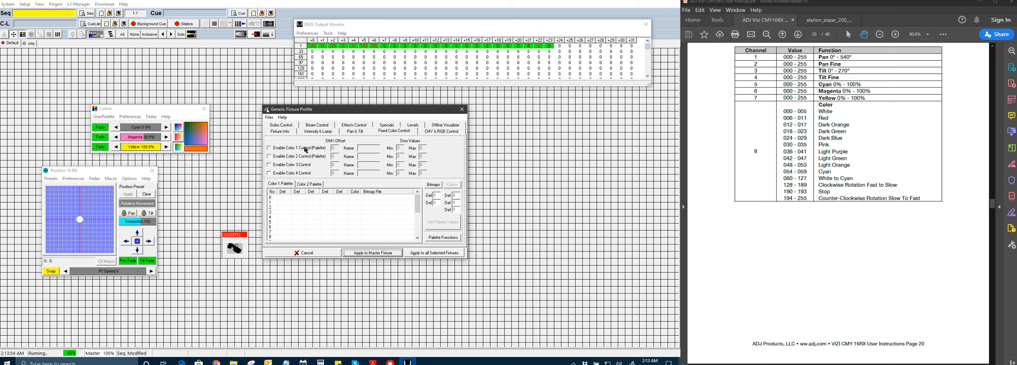
pyautogui.click(306, 148)
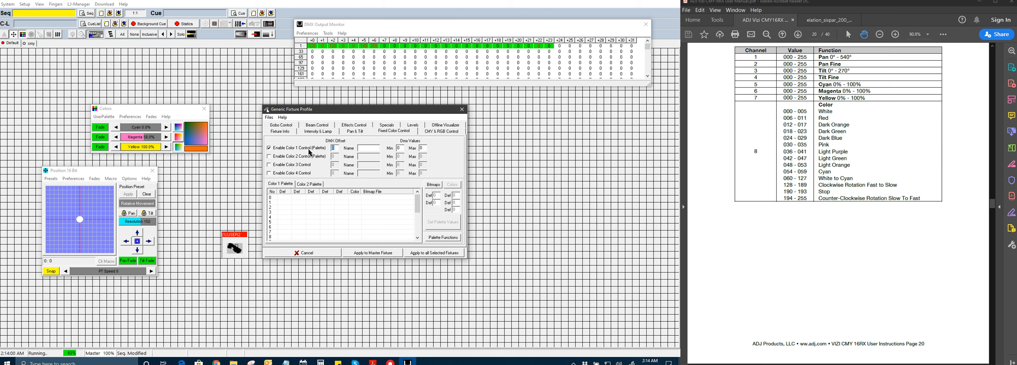
pyautogui.write('Color')
pyautogui.click(283, 185)
# Set the second value type of the Color 1 palette to Split.
pyautogui.click(443, 237)
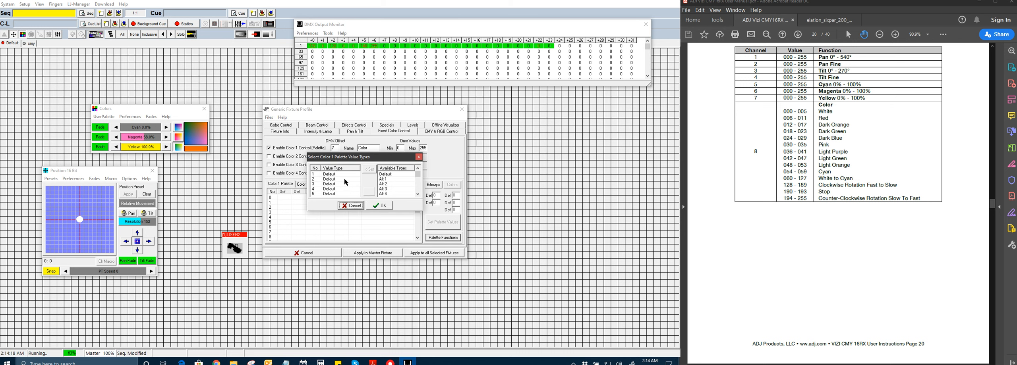
pyautogui.scroll(-1, 389, 183)
pyautogui.scroll(-1, 402, 182)
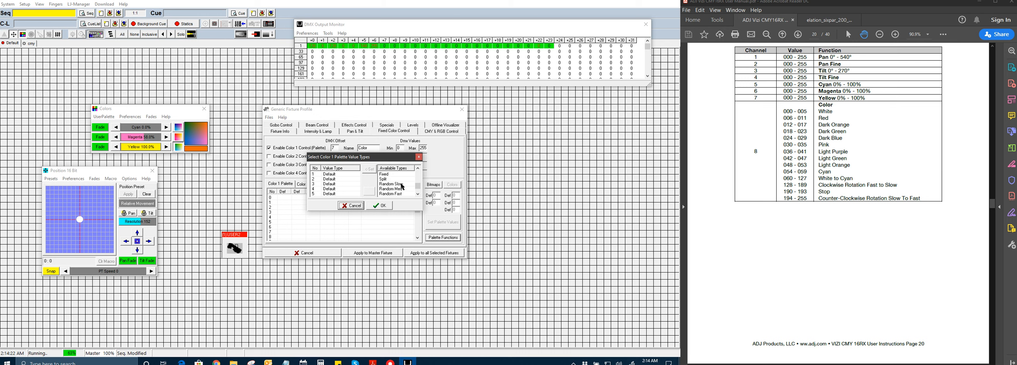
pyautogui.click(384, 179)
pyautogui.click(338, 180)
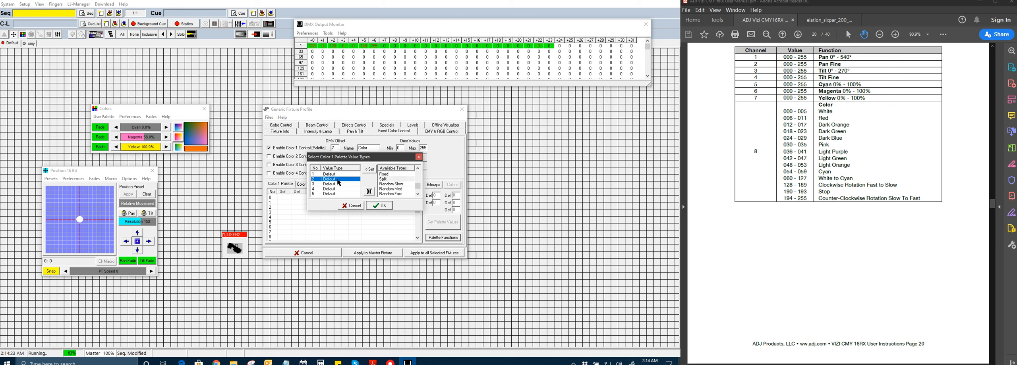
pyautogui.click(366, 171)
pyautogui.click(384, 179)
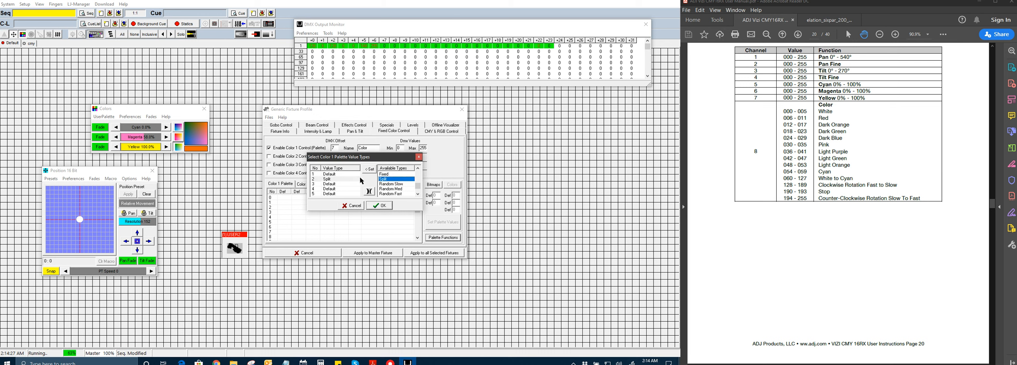
pyautogui.click(338, 179)
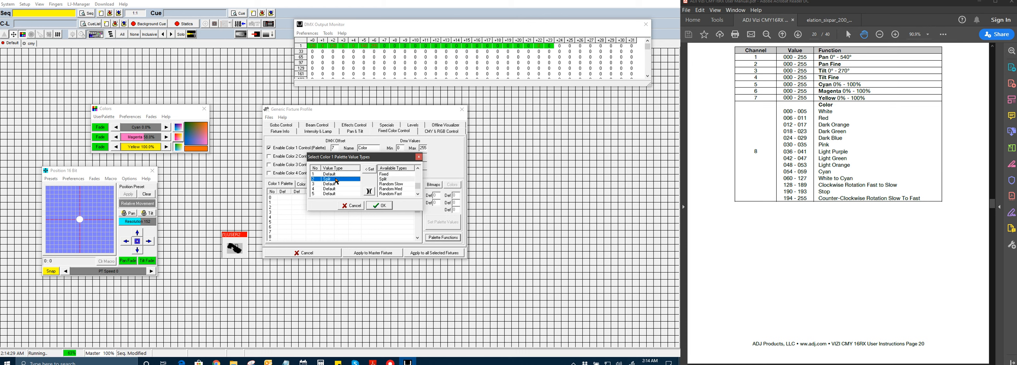
pyautogui.click(370, 170)
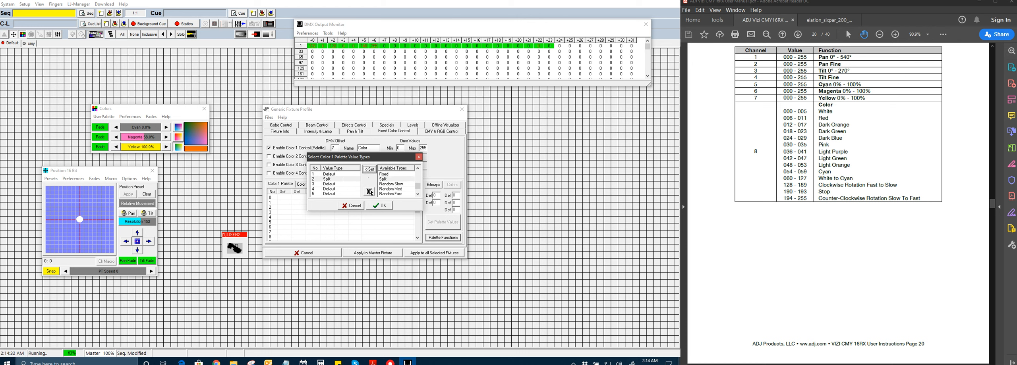
pyautogui.click(381, 206)
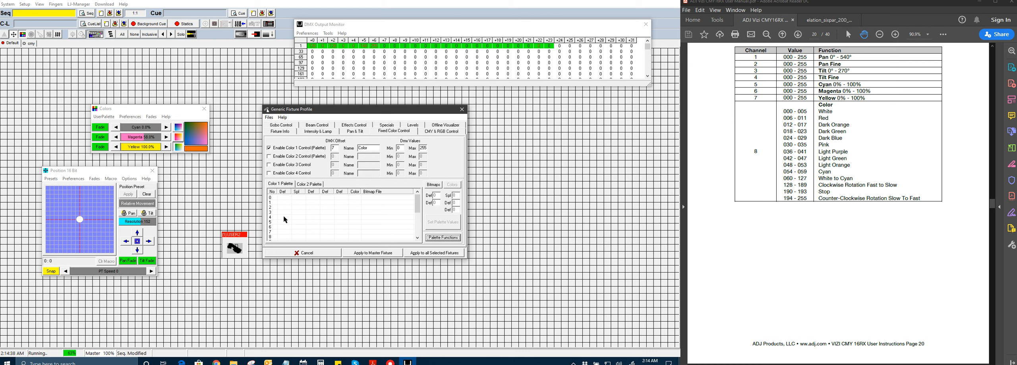
# Add palette entry 0 with default 0 and split 12 and entry 1 with default 13 plus a split value, and apply to the master fixture.
pyautogui.click(284, 200)
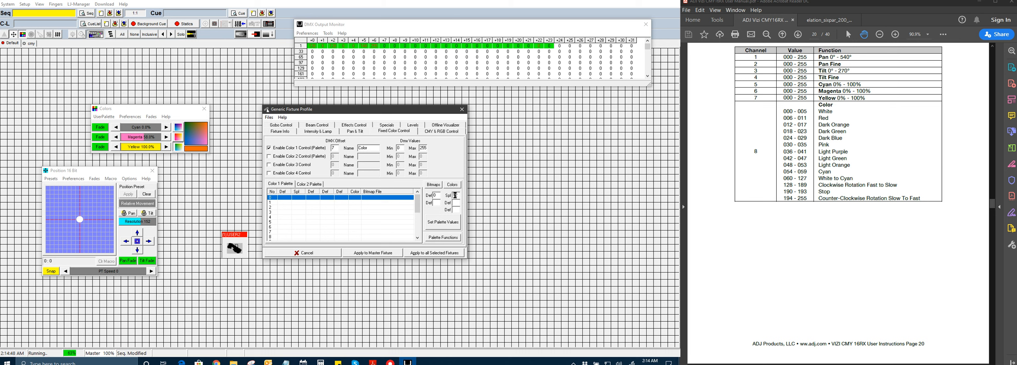
pyautogui.press('Return')
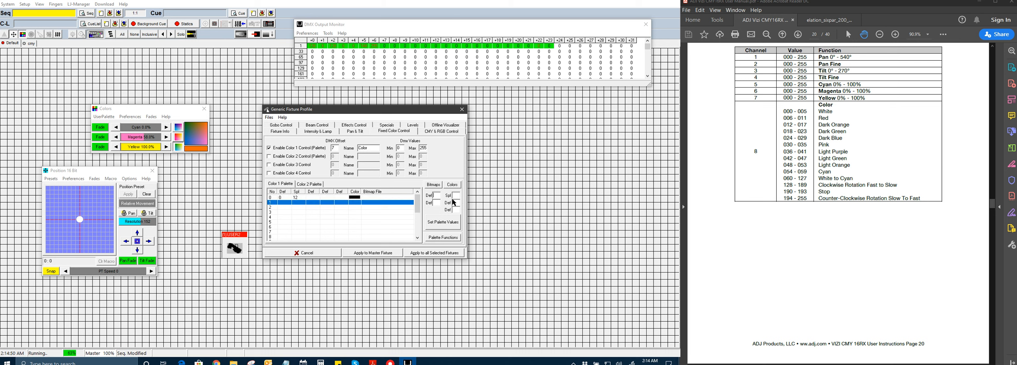
pyautogui.write('13')
pyautogui.press('Return')
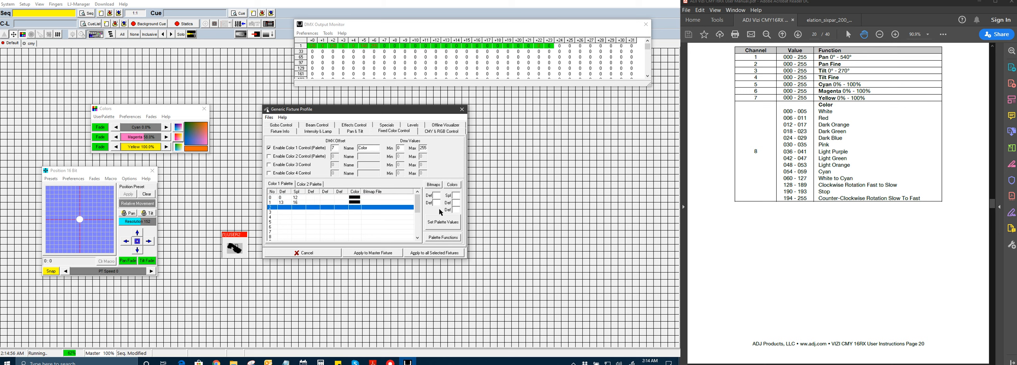
pyautogui.click(388, 197)
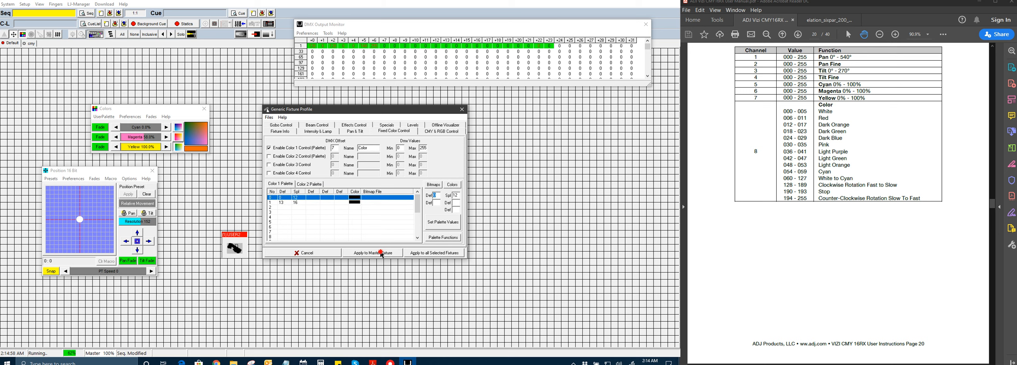
pyautogui.click(381, 253)
# Move the color controls higher and test both palette colors in full and split mode.
pyautogui.click(134, 112)
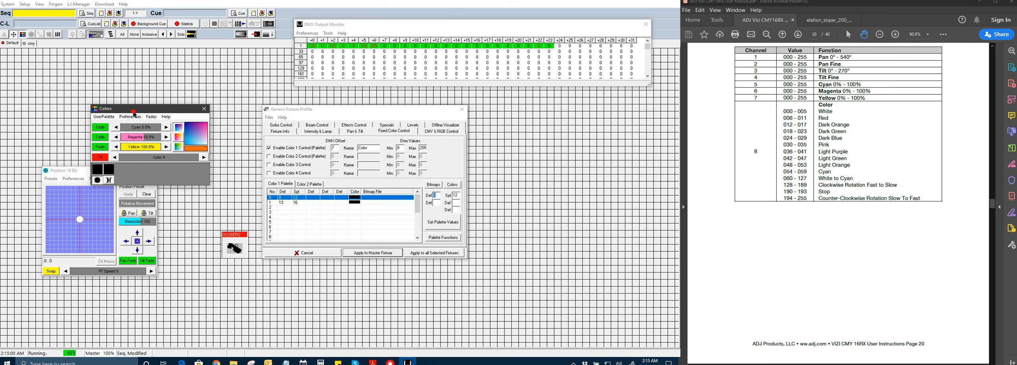
pyautogui.moveTo(133, 112); pyautogui.dragTo(146, 88)
pyautogui.click(121, 147)
pyautogui.click(122, 157)
pyautogui.click(110, 158)
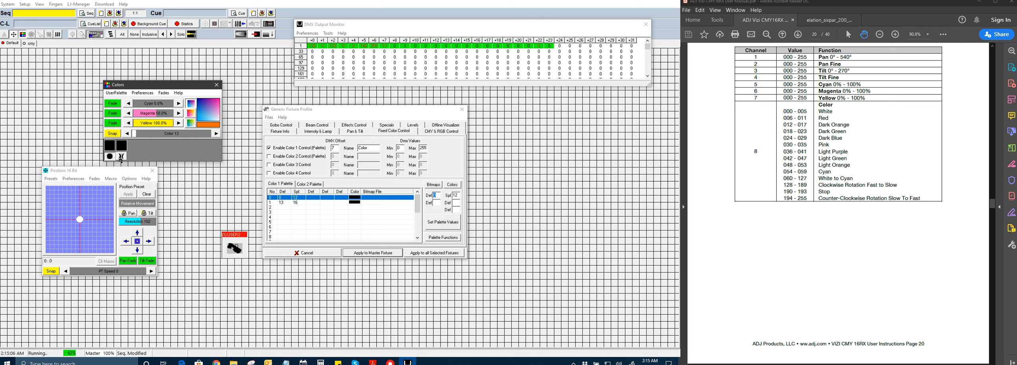
pyautogui.click(121, 157)
pyautogui.click(116, 157)
pyautogui.click(110, 148)
pyautogui.click(122, 150)
pyautogui.click(110, 149)
pyautogui.click(121, 157)
pyautogui.click(126, 149)
# Remove both test entries from the Color 1 palette.
pyautogui.rightClick(300, 203)
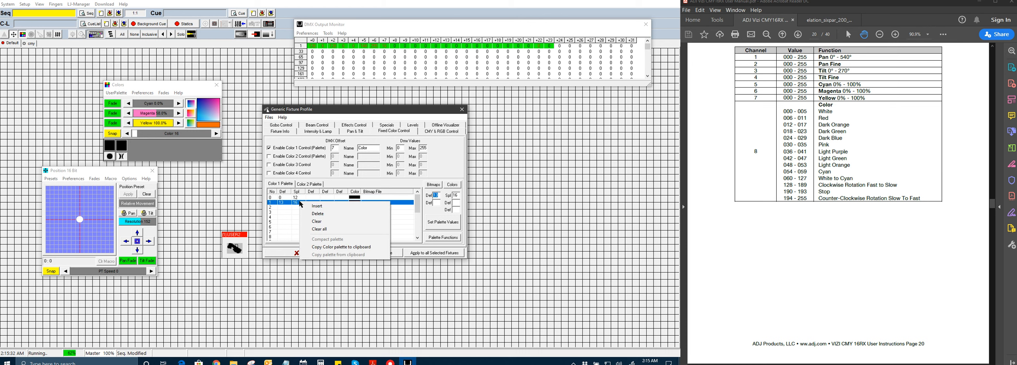
pyautogui.click(317, 214)
pyautogui.click(310, 198)
pyautogui.rightClick(310, 201)
pyautogui.click(317, 205)
# Set the second value type of the Color 1 palette back to Default.
pyautogui.click(435, 239)
pyautogui.click(332, 181)
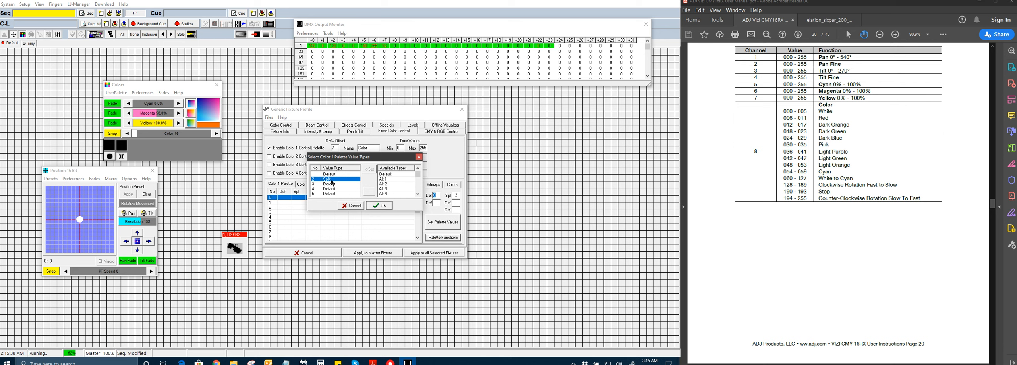
pyautogui.click(386, 175)
pyautogui.click(370, 170)
pyautogui.click(381, 206)
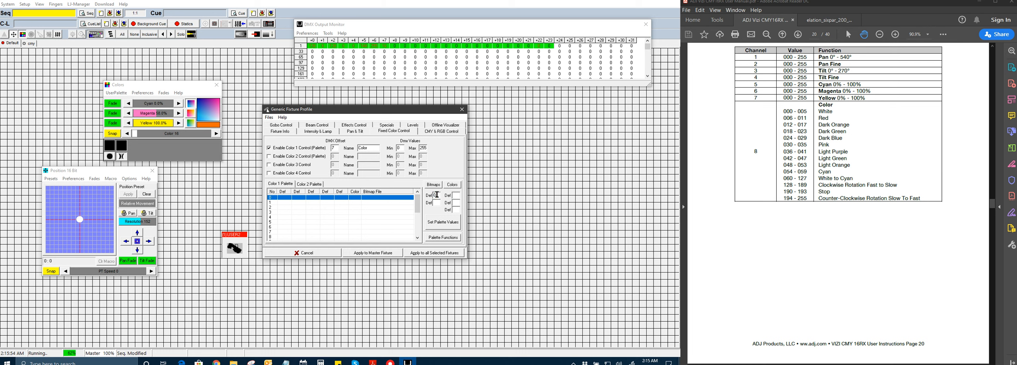
# Add Color 1 palette entries 0 to 3 with default values 0, 6, 12 and 18.
pyautogui.press('Return')
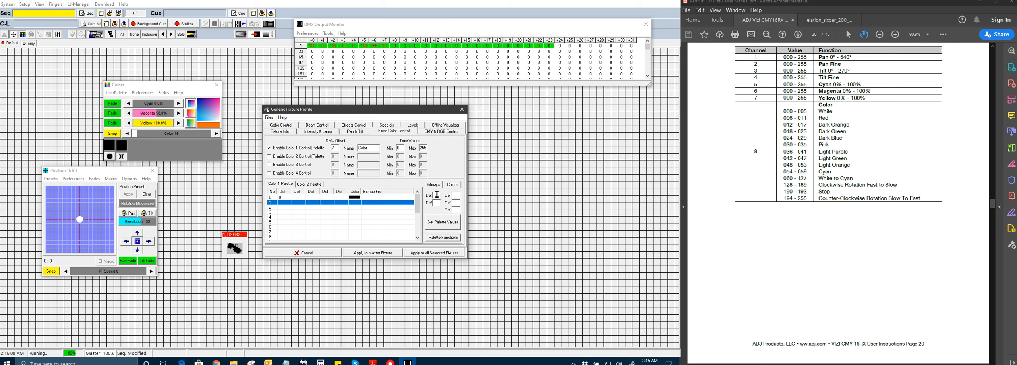
pyautogui.press('Return')
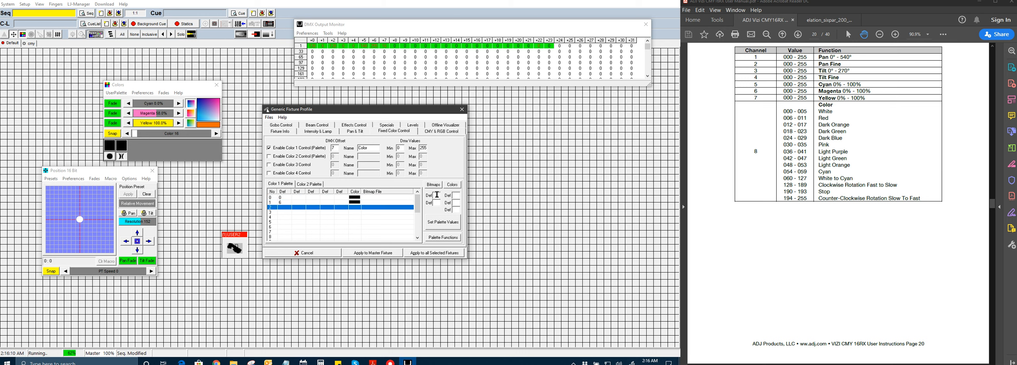
pyautogui.press('Return')
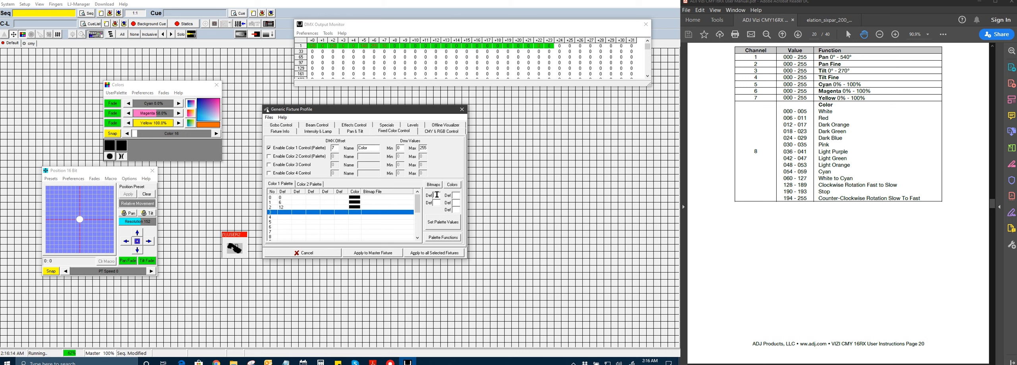
pyautogui.press('Return')
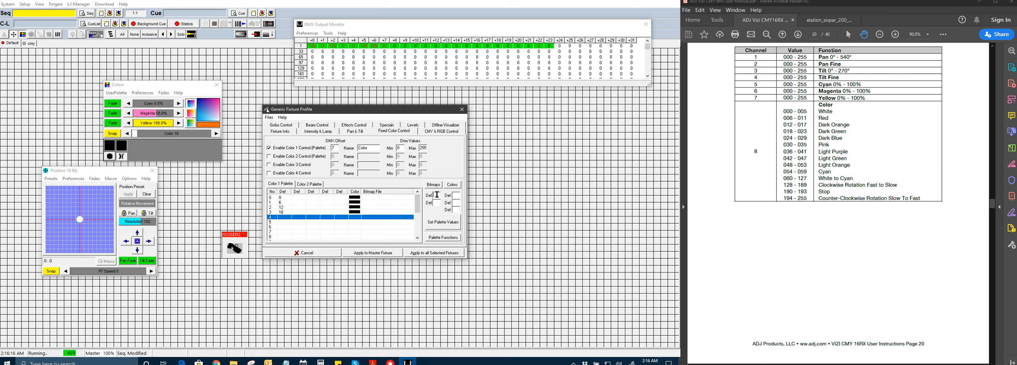
# Set the color of palette entry 0 to white, with full luminance 240.
pyautogui.click(368, 198)
pyautogui.click(369, 208)
pyautogui.click(353, 198)
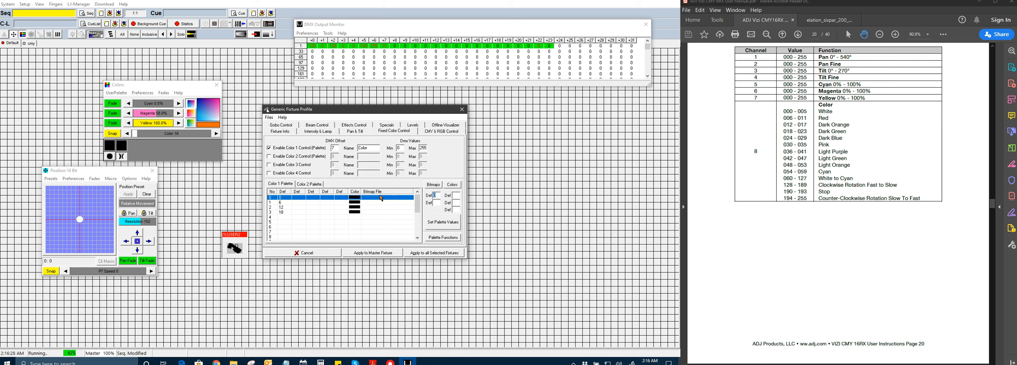
pyautogui.click(456, 188)
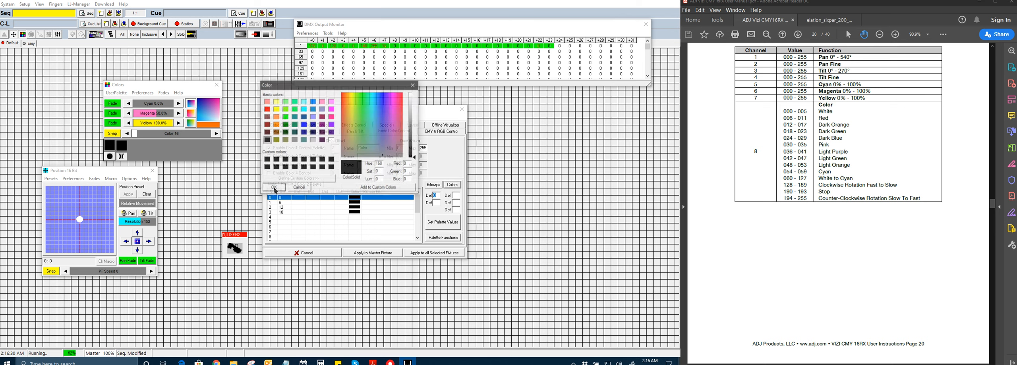
pyautogui.moveTo(412, 128); pyautogui.dragTo(415, 92)
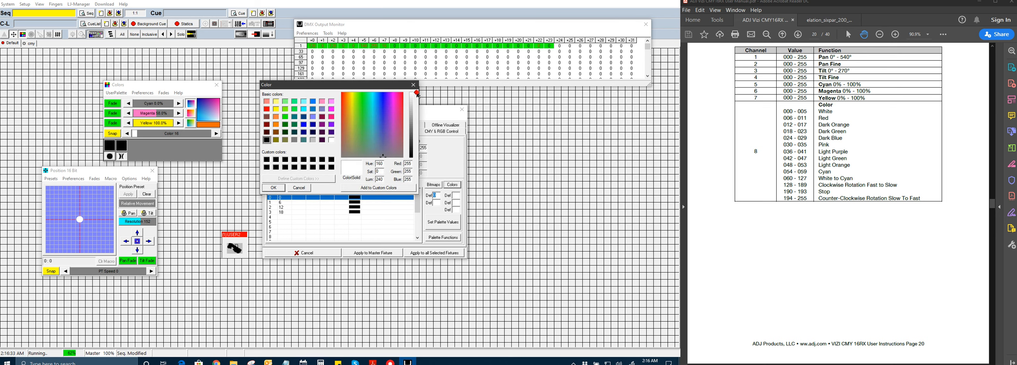
pyautogui.click(273, 188)
# Set the color of palette entry 1, the one with default value 6, to red.
pyautogui.click(356, 203)
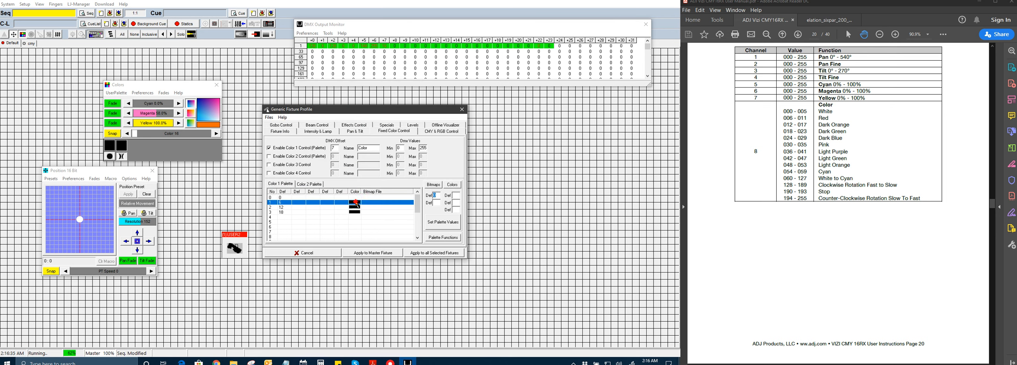
pyautogui.click(451, 185)
pyautogui.click(267, 109)
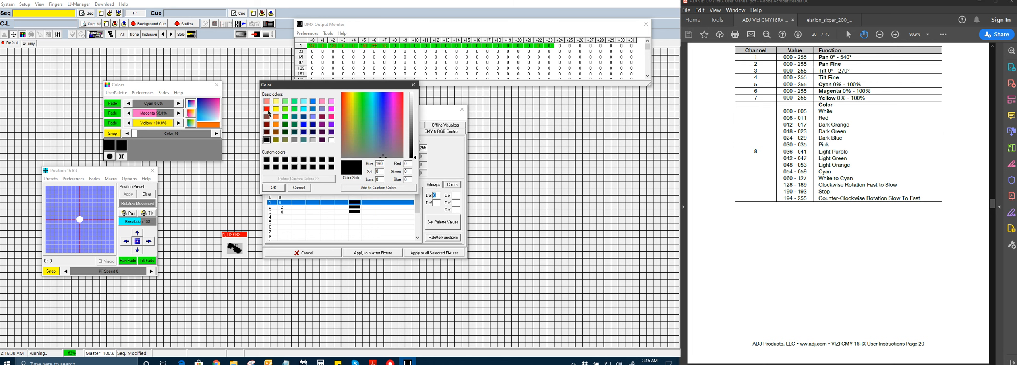
pyautogui.click(273, 188)
# Set the color of palette entry 2 to orange, darkening the basic orange slightly.
pyautogui.click(355, 207)
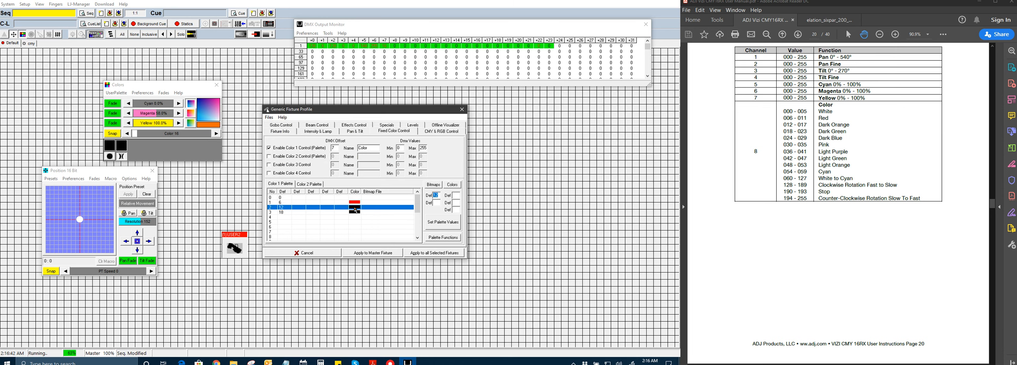
pyautogui.click(452, 185)
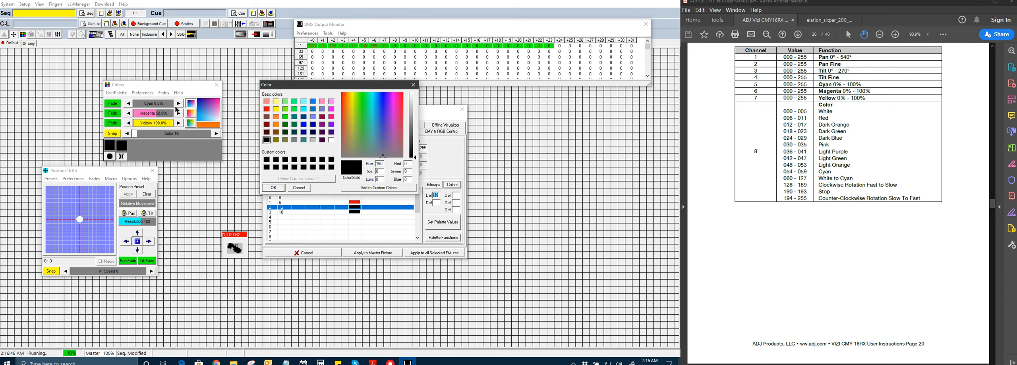
pyautogui.click(276, 118)
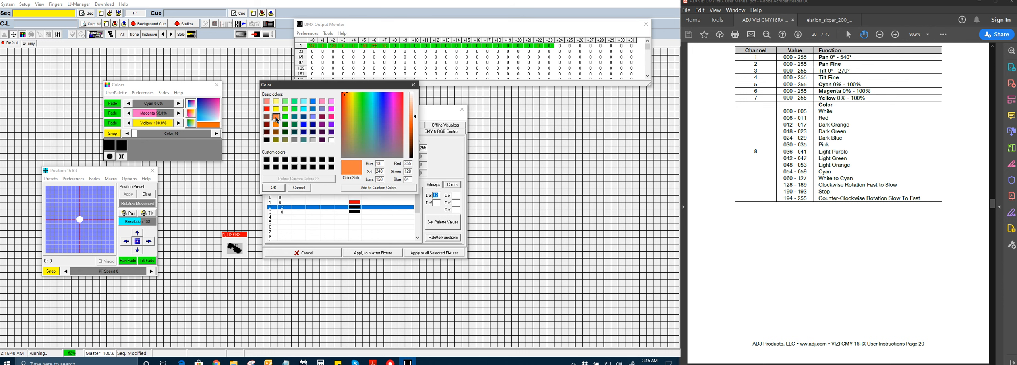
pyautogui.click(414, 117)
pyautogui.moveTo(415, 119); pyautogui.dragTo(414, 123)
pyautogui.click(276, 190)
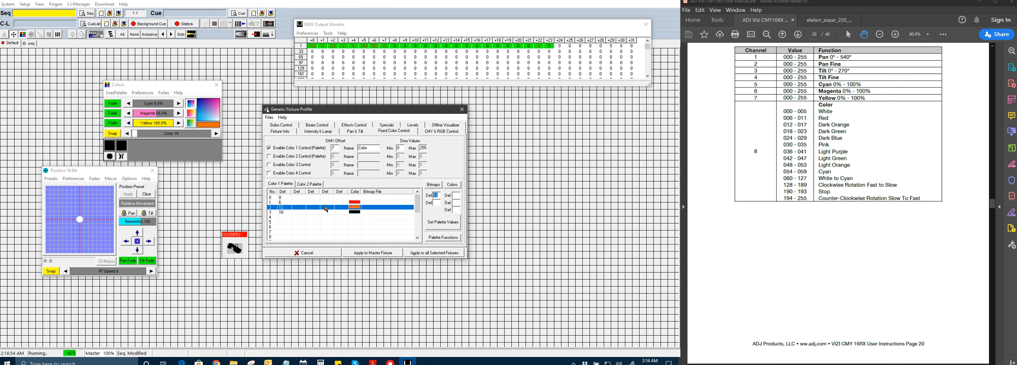
# Set the color of palette entry 3 to dark green and apply the profile to the master fixture.
pyautogui.click(352, 212)
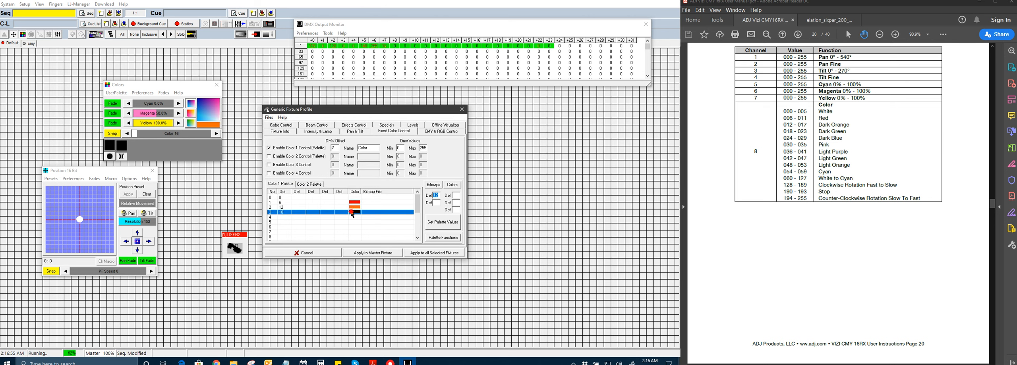
pyautogui.click(453, 185)
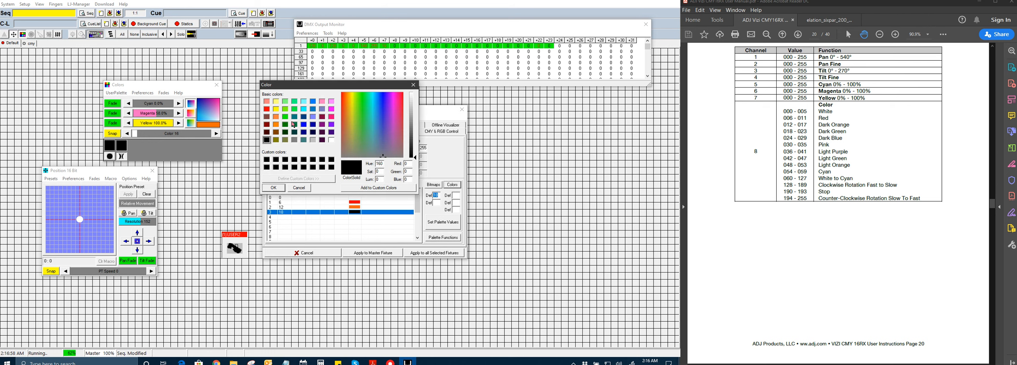
pyautogui.click(285, 125)
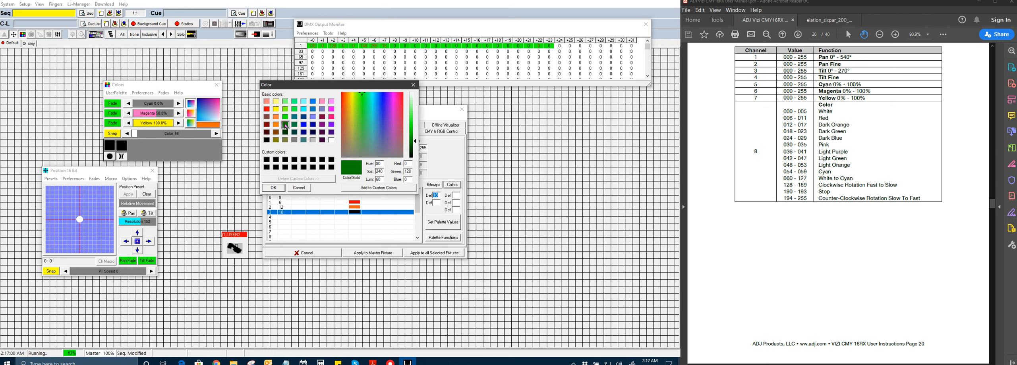
pyautogui.click(273, 188)
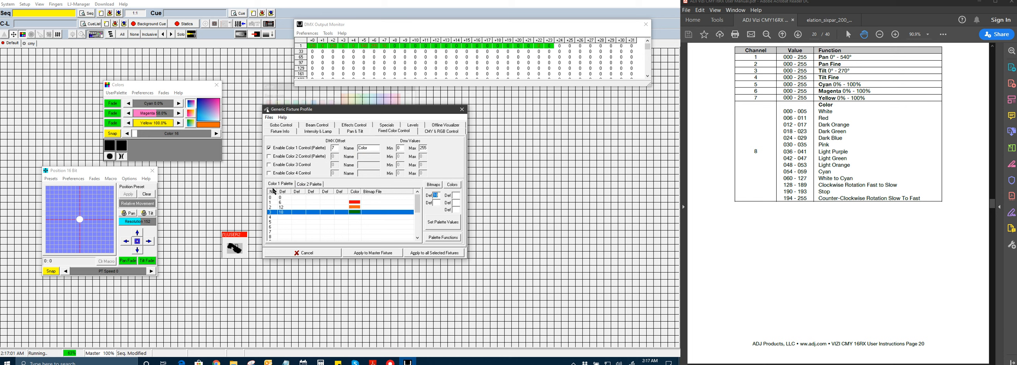
pyautogui.click(373, 253)
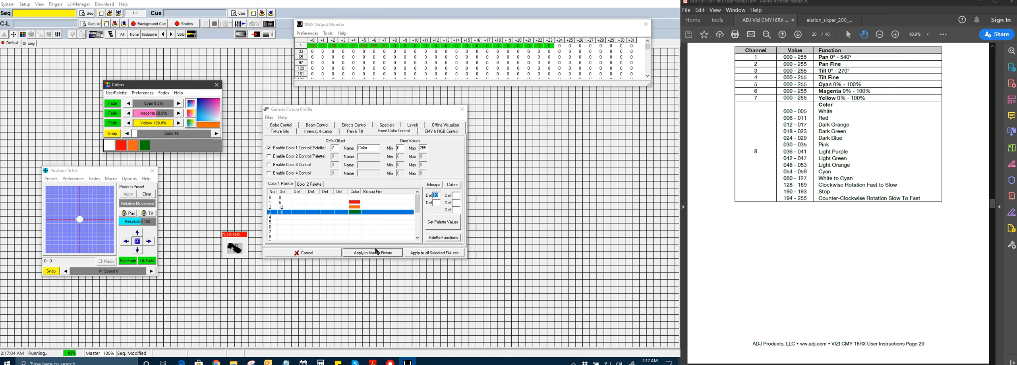
pyautogui.click(146, 146)
# Compare the Color 1 and Color 2 palettes and look through the available palette rows.
pyautogui.click(281, 186)
pyautogui.click(309, 184)
pyautogui.click(280, 184)
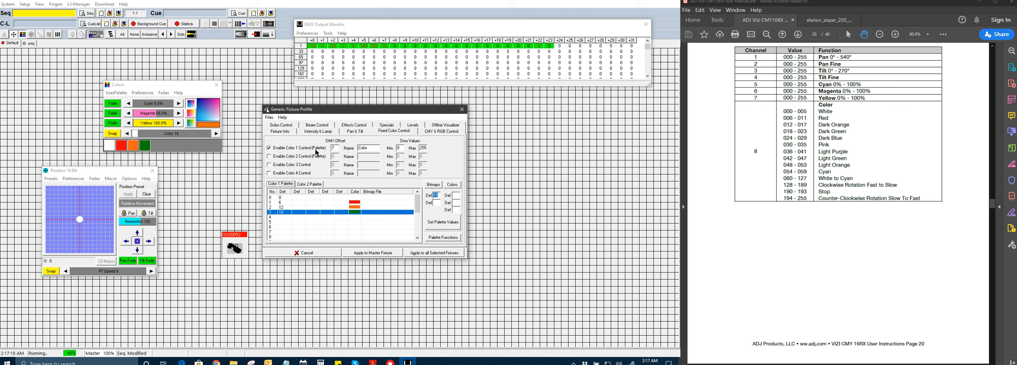
pyautogui.click(310, 185)
pyautogui.click(309, 185)
pyautogui.click(283, 185)
pyautogui.scroll(-4, 282, 198)
pyautogui.scroll(4, 283, 198)
# Add Color 1 palette entries 4, 5 and 6 for clockwise rotation with default values 128, 160 and 189.
pyautogui.click(284, 218)
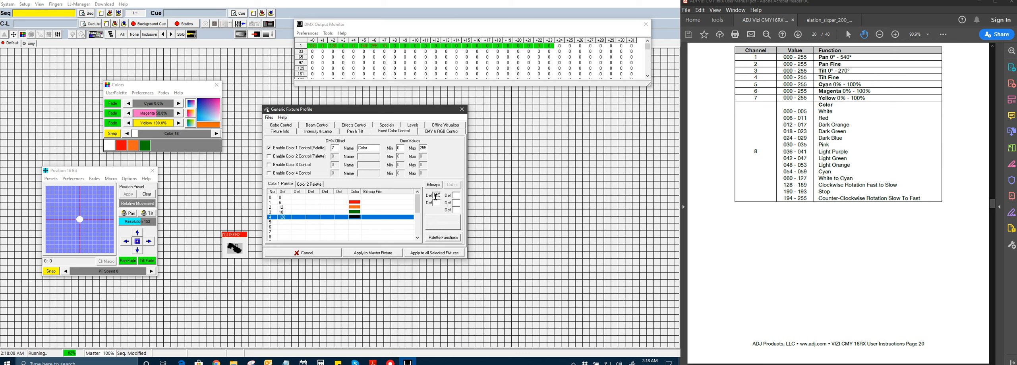
pyautogui.press('Return')
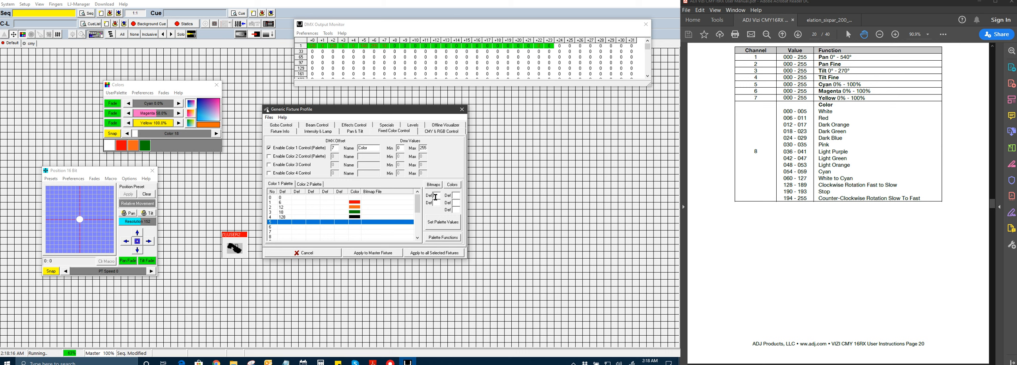
pyautogui.write('18')
pyautogui.press('Return')
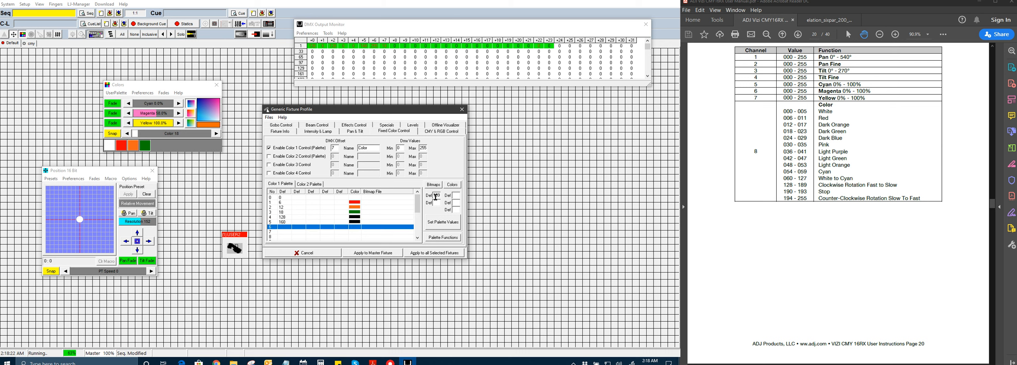
pyautogui.press('Return')
# Open the color bitmap library for the rotation entries and place it beside the fixture profile window.
pyautogui.click(368, 217)
pyautogui.click(366, 223)
pyautogui.click(367, 227)
pyautogui.click(431, 186)
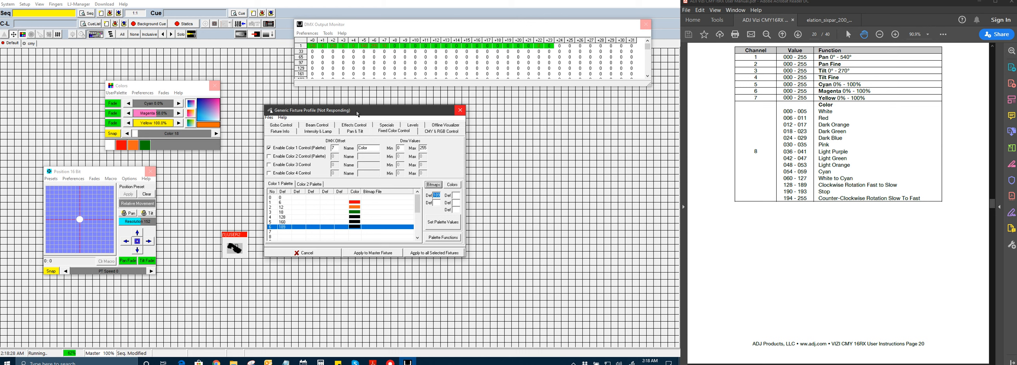
pyautogui.click(405, 112)
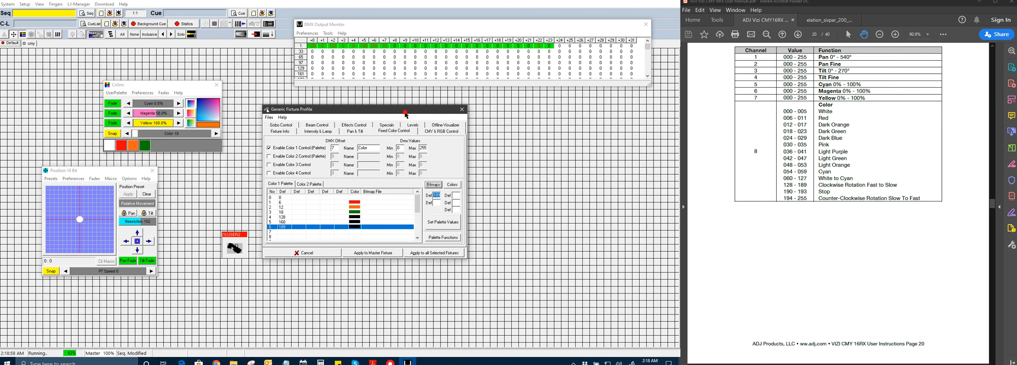
pyautogui.moveTo(406, 115); pyautogui.dragTo(408, 154)
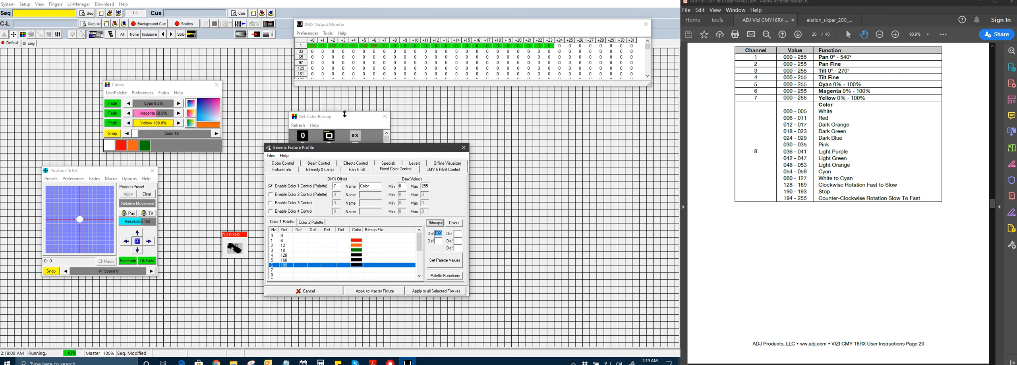
pyautogui.moveTo(343, 115); pyautogui.dragTo(546, 118)
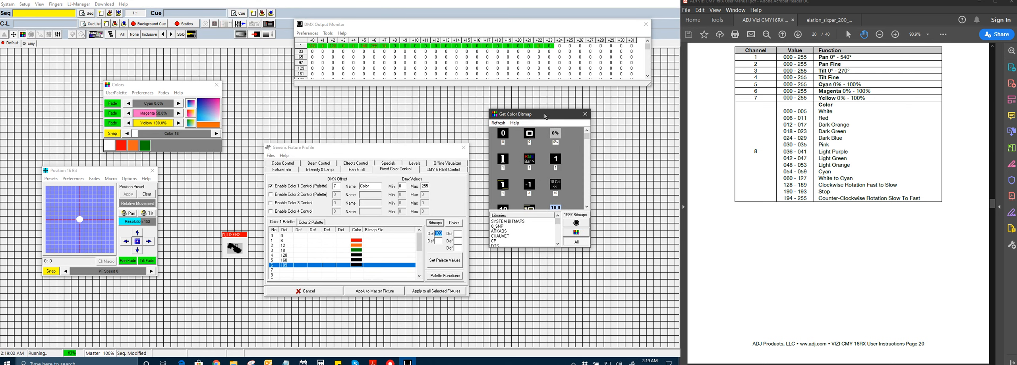
pyautogui.moveTo(382, 148); pyautogui.dragTo(375, 107)
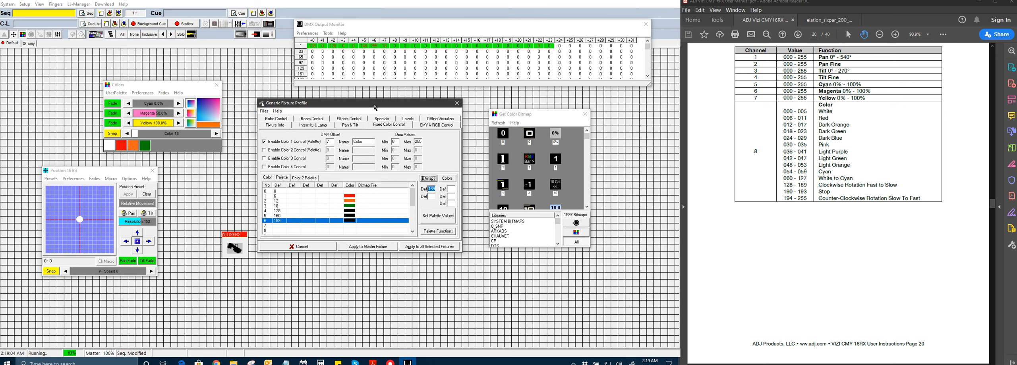
# Assign the ROTATING CW FAST bitmap to palette entry 4, the one with default value 128.
pyautogui.click(356, 212)
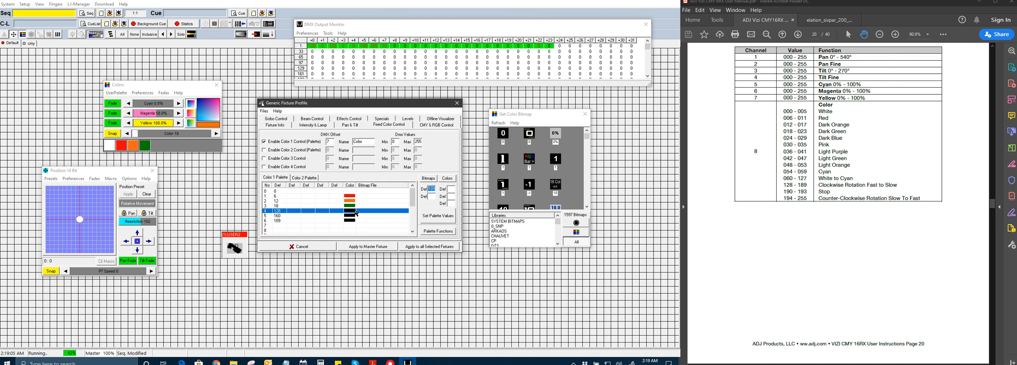
pyautogui.click(528, 191)
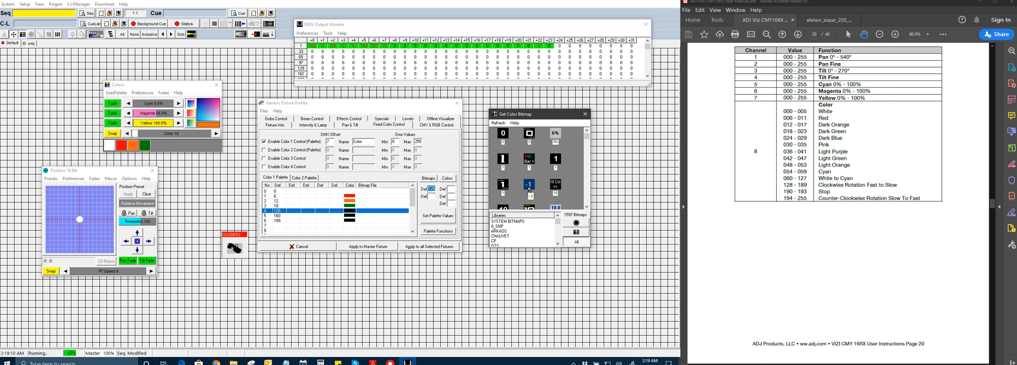
pyautogui.scroll(-5, 530, 190)
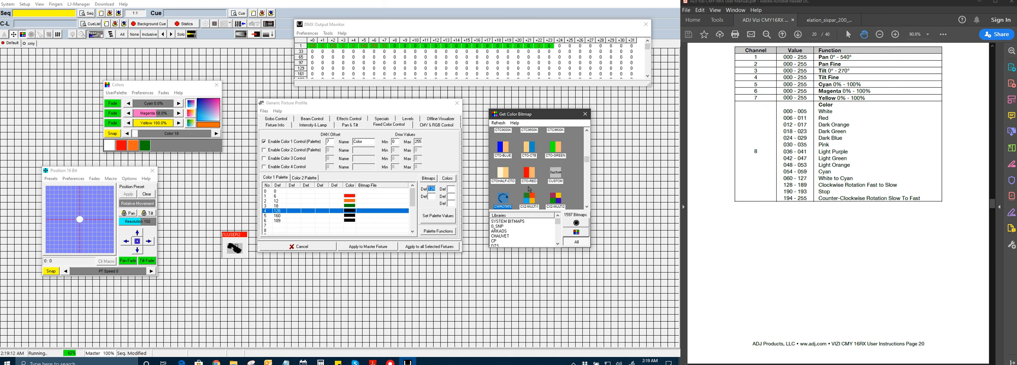
pyautogui.scroll(-1, 529, 190)
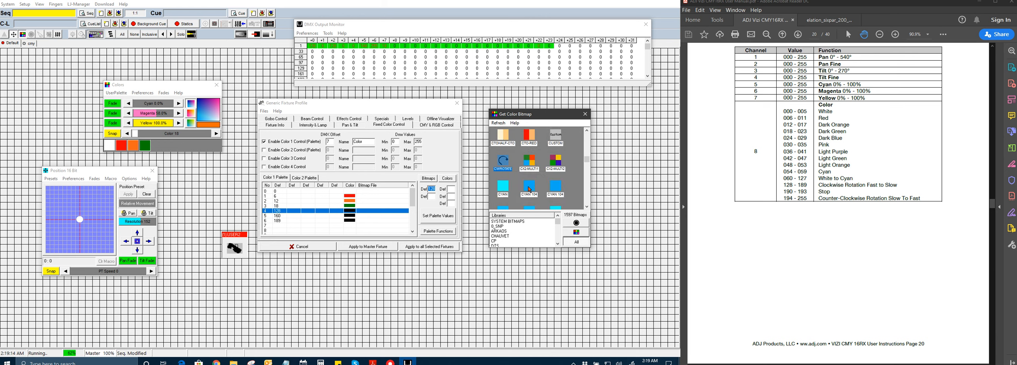
pyautogui.scroll(-1, 530, 190)
pyautogui.scroll(-5, 530, 190)
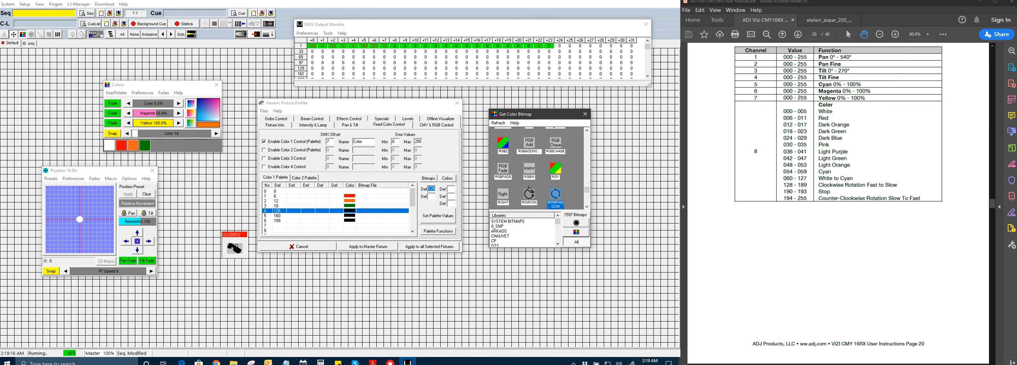
pyautogui.scroll(-1, 529, 190)
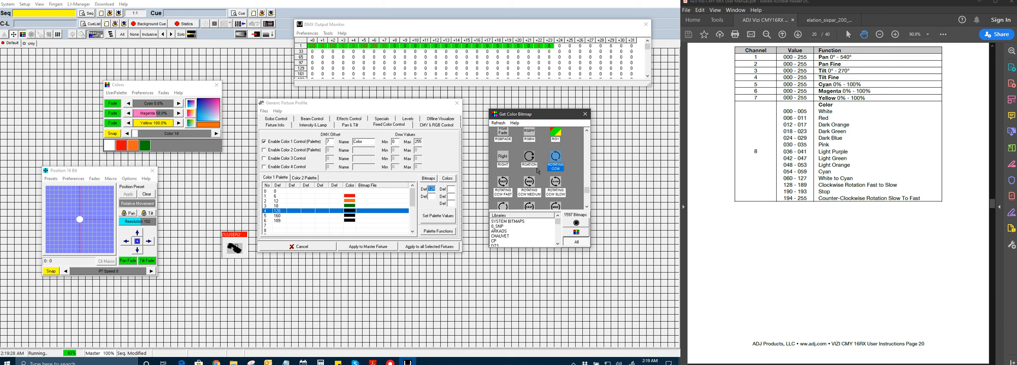
pyautogui.scroll(-1, 538, 171)
pyautogui.scroll(-1, 539, 171)
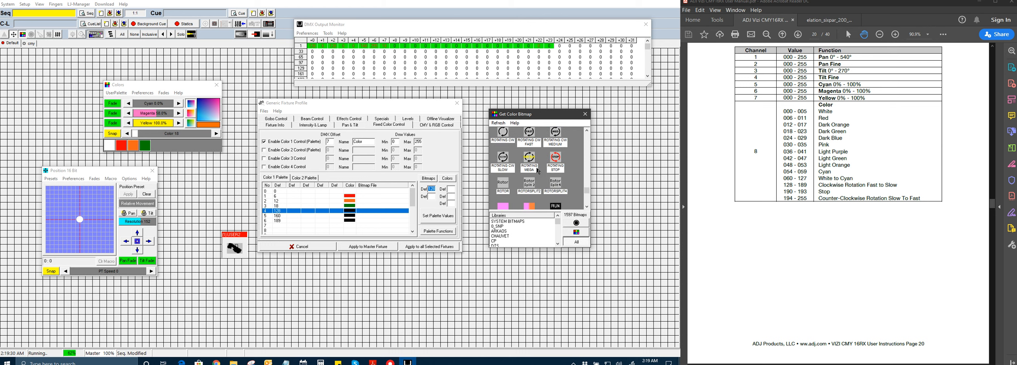
pyautogui.doubleClick(529, 137)
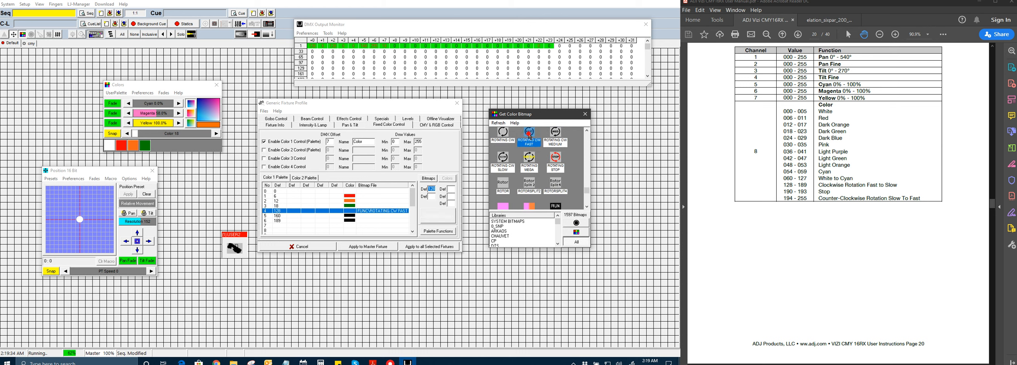
# Assign the ROTATING CW MEDIUM and ROTATING CW SLOW bitmaps to palette entries 5 and 6, and apply the profile to the master fixture.
pyautogui.doubleClick(558, 138)
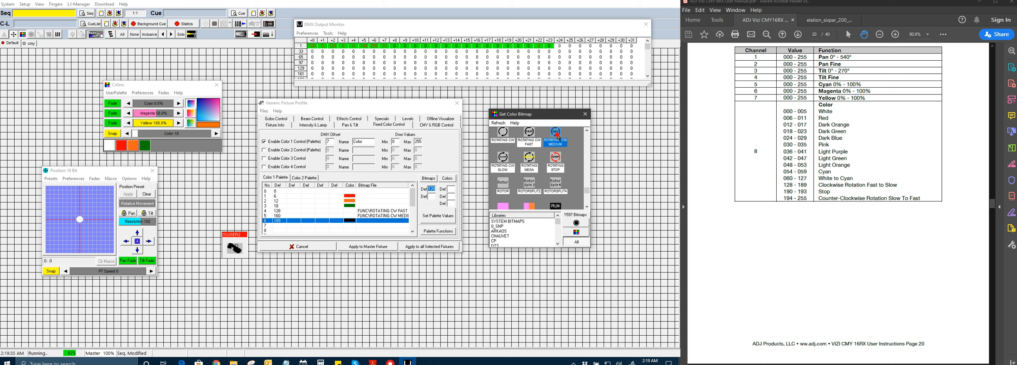
pyautogui.doubleClick(505, 161)
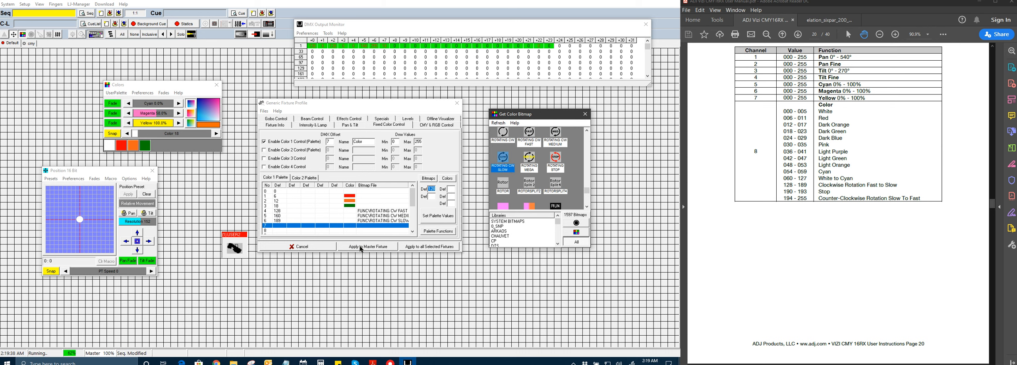
pyautogui.click(318, 229)
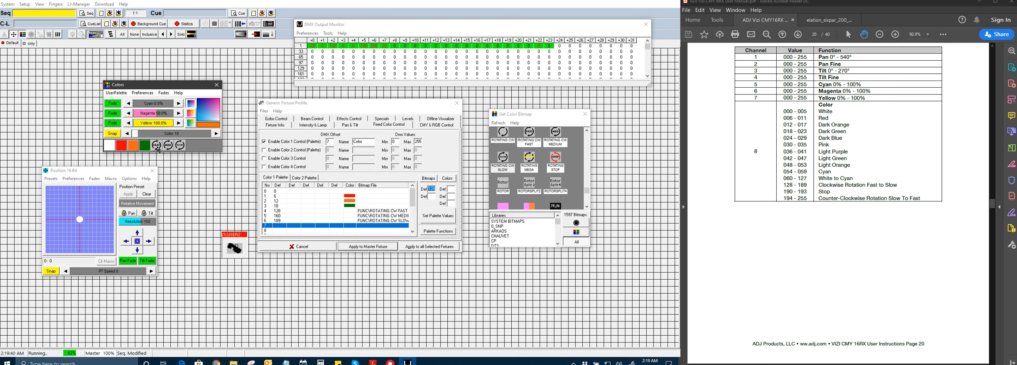
# Test the three clockwise rotation presets, the orange color preset and the Color channel slider in the Colors window.
pyautogui.click(169, 146)
pyautogui.click(158, 147)
pyautogui.click(169, 147)
pyautogui.click(179, 148)
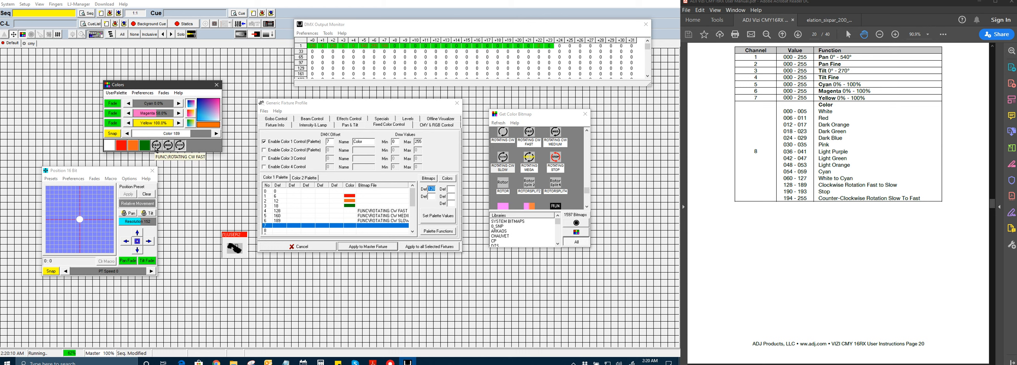
pyautogui.click(167, 148)
pyautogui.click(180, 147)
pyautogui.click(168, 148)
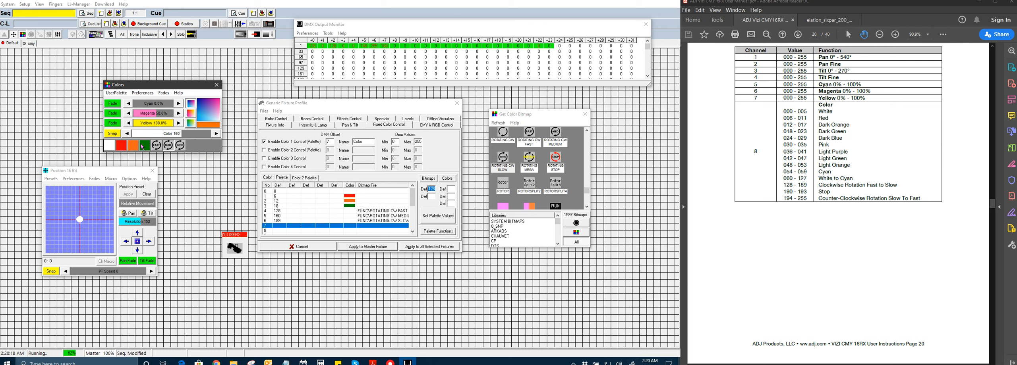
pyautogui.click(133, 147)
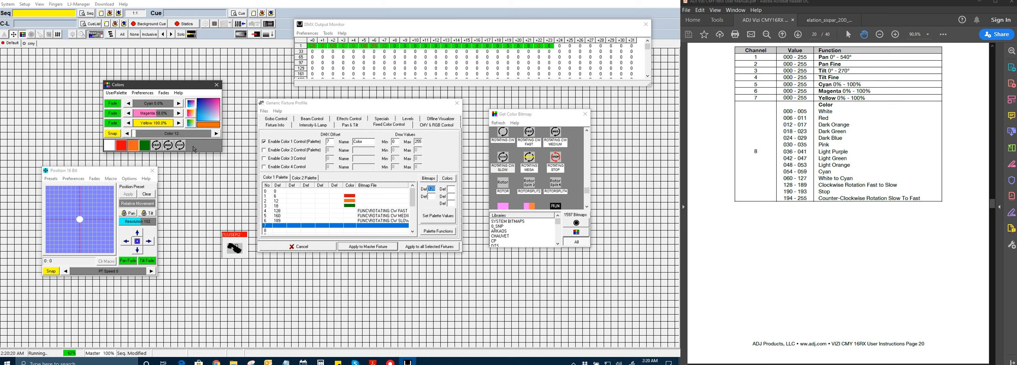
pyautogui.click(217, 134)
pyautogui.moveTo(218, 136); pyautogui.dragTo(217, 135)
pyautogui.click(168, 145)
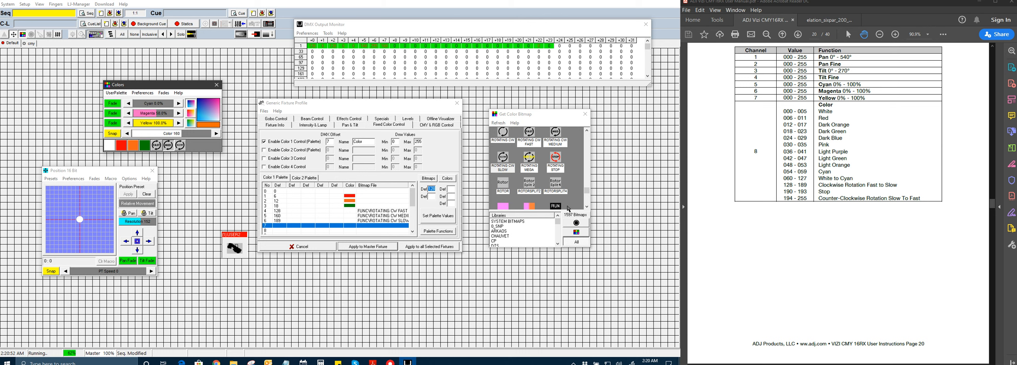
# Enable Gobo 1 palette control for the static gobo channel with DMX offset 8 and the name St Gobo.
pyautogui.scroll(1, 524, 171)
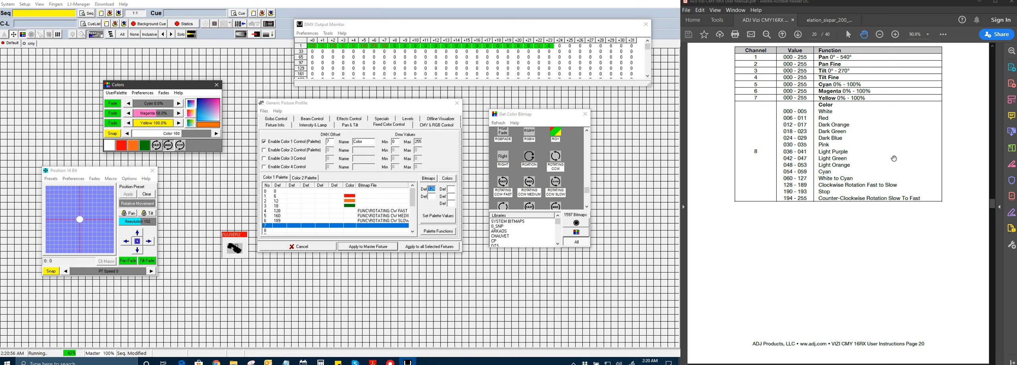
pyautogui.scroll(-5, 894, 159)
pyautogui.scroll(-3, 894, 158)
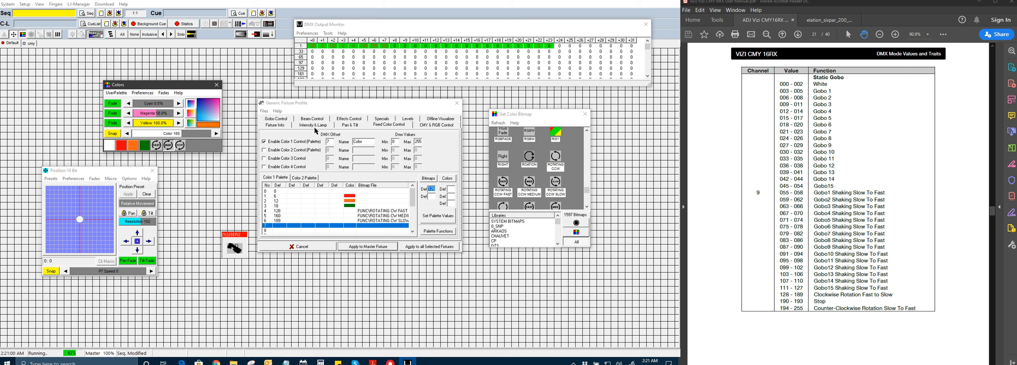
pyautogui.click(282, 119)
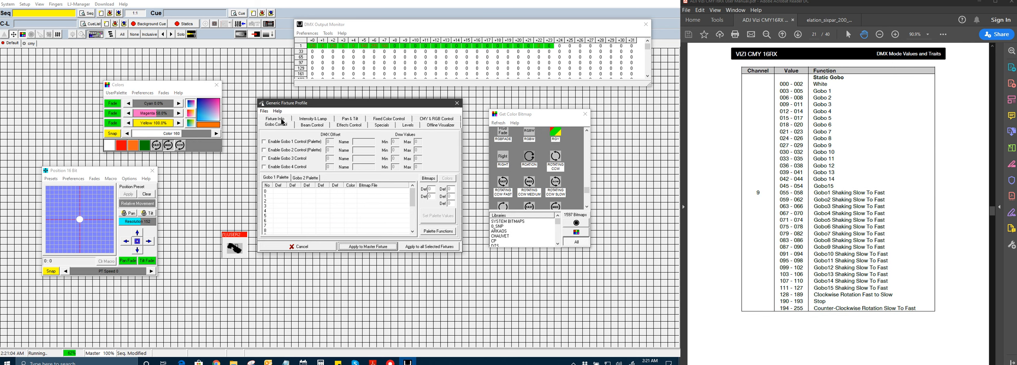
pyautogui.click(285, 142)
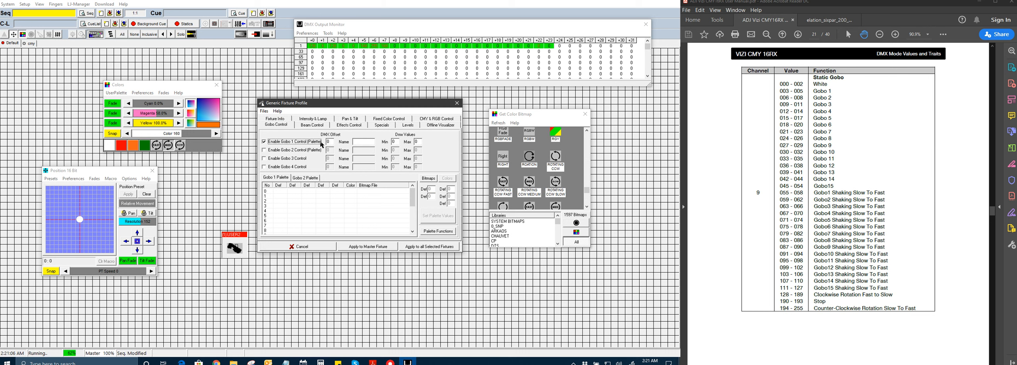
pyautogui.doubleClick(331, 142)
pyautogui.write('St Gobo')
# Check the rotating gobo values in the manual, and enable Gobo 3 control with DMX offset 10 for gobo rotation.
pyautogui.scroll(-4, 824, 135)
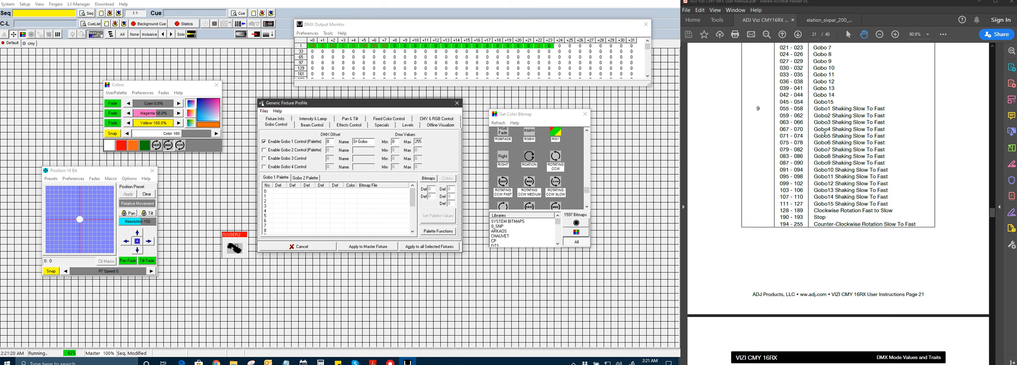
pyautogui.scroll(-12, 825, 135)
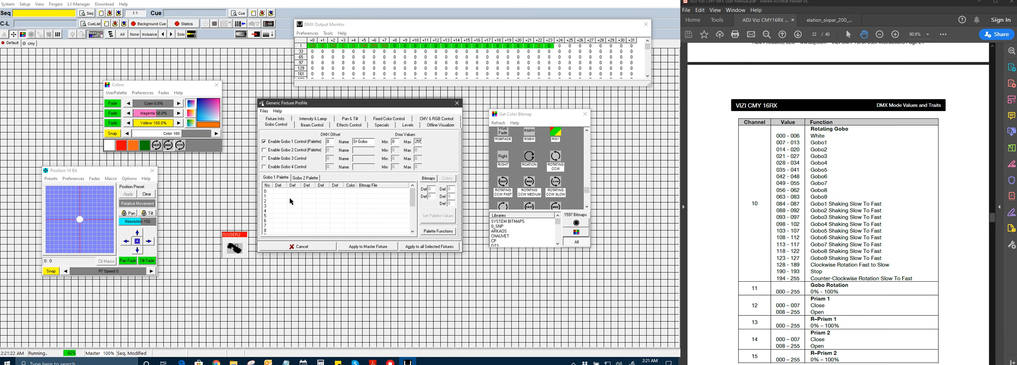
pyautogui.click(286, 178)
pyautogui.click(297, 178)
pyautogui.click(287, 179)
pyautogui.click(294, 181)
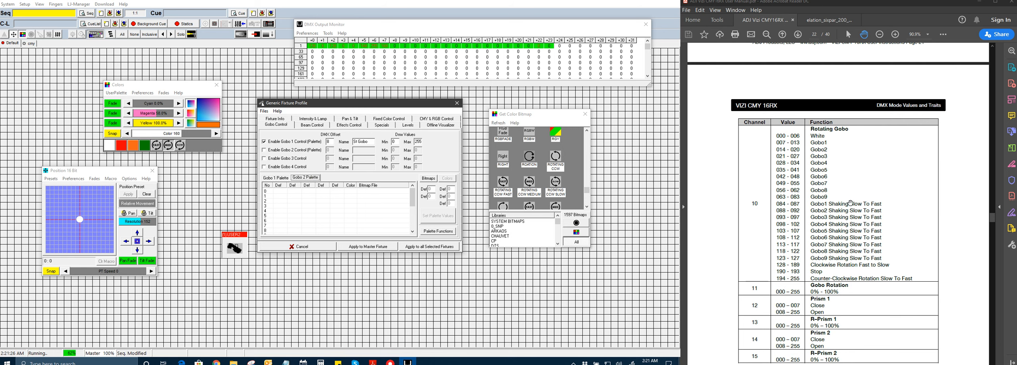
pyautogui.scroll(-2, 851, 204)
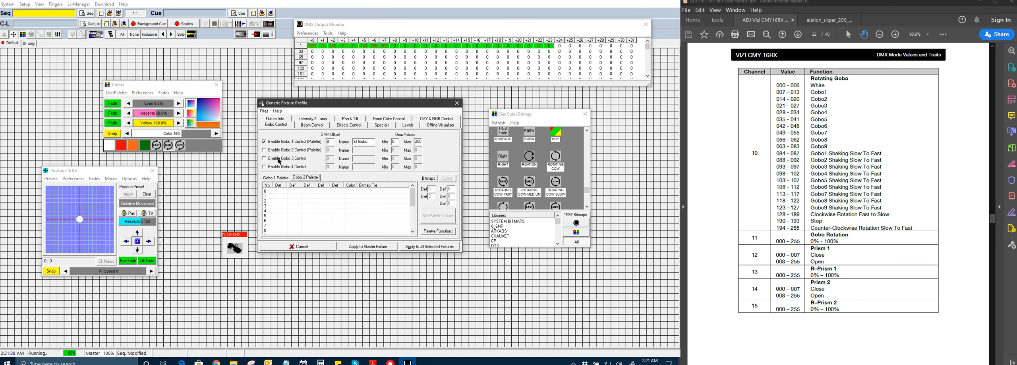
pyautogui.click(293, 159)
pyautogui.press('Tab')
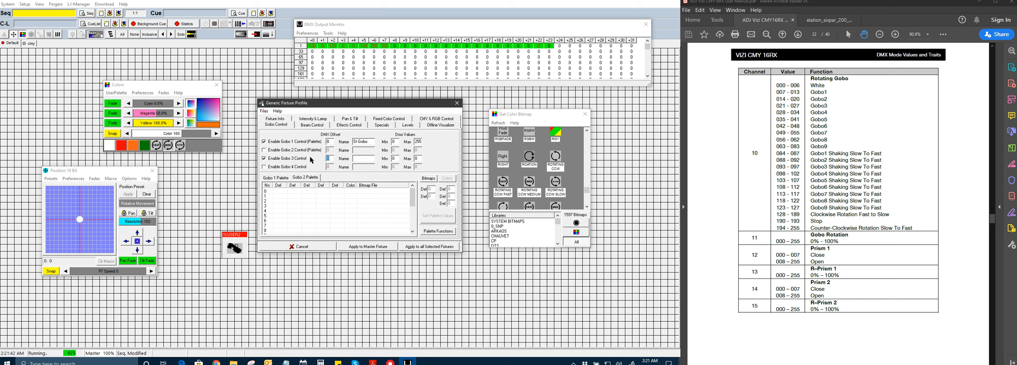
pyautogui.write('10')
# Apply the gobo controls to the master fixture and place the Colors and Gobos windows side by side above the profile window.
pyautogui.click(367, 247)
pyautogui.moveTo(193, 85); pyautogui.dragTo(108, 82)
pyautogui.moveTo(227, 104); pyautogui.dragTo(188, 79)
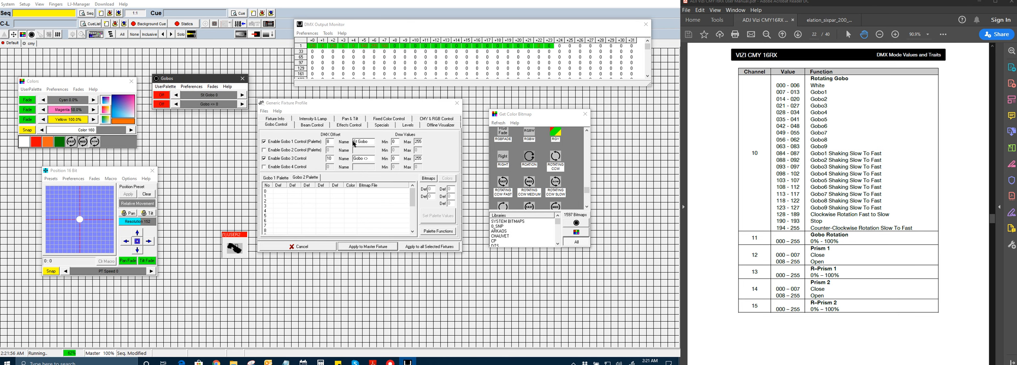
# Set the second value type of the Gobo 1 palette to Shake.
pyautogui.click(280, 179)
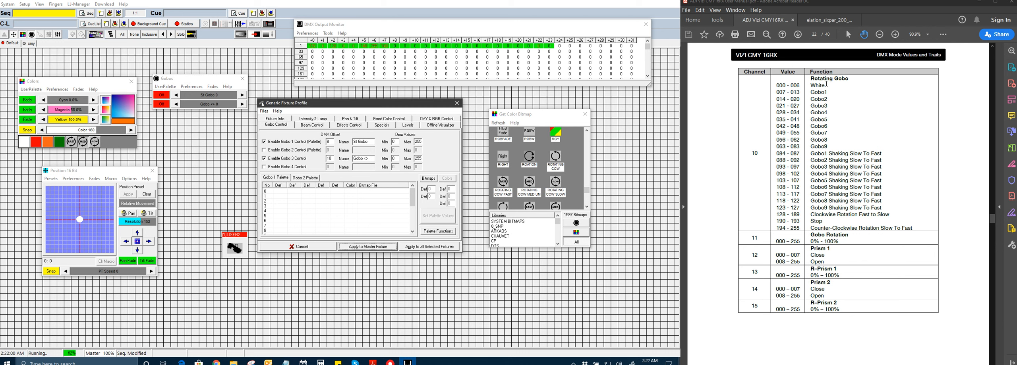
pyautogui.click(292, 191)
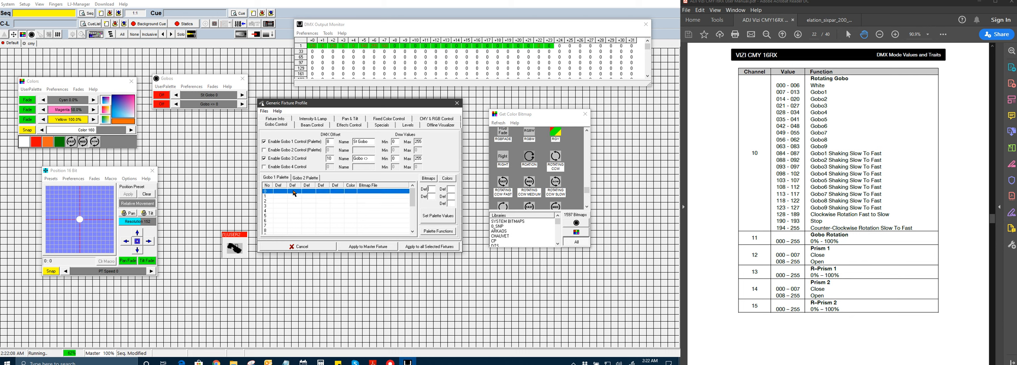
pyautogui.click(426, 233)
pyautogui.scroll(-3, 381, 176)
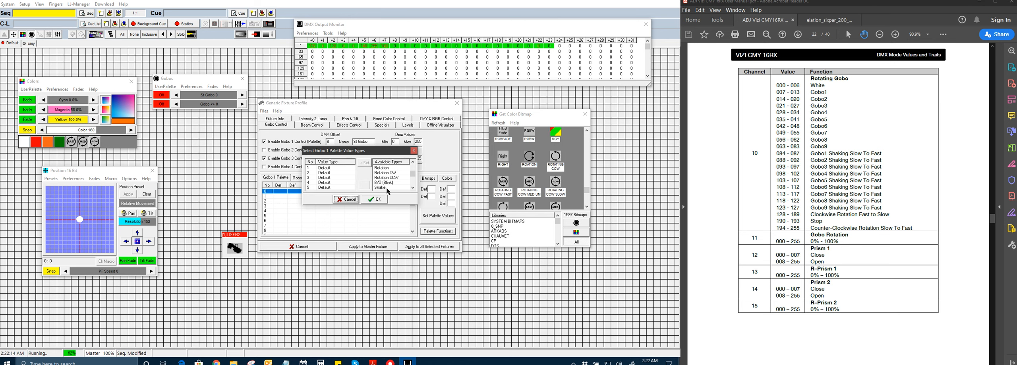
pyautogui.click(386, 187)
pyautogui.click(346, 173)
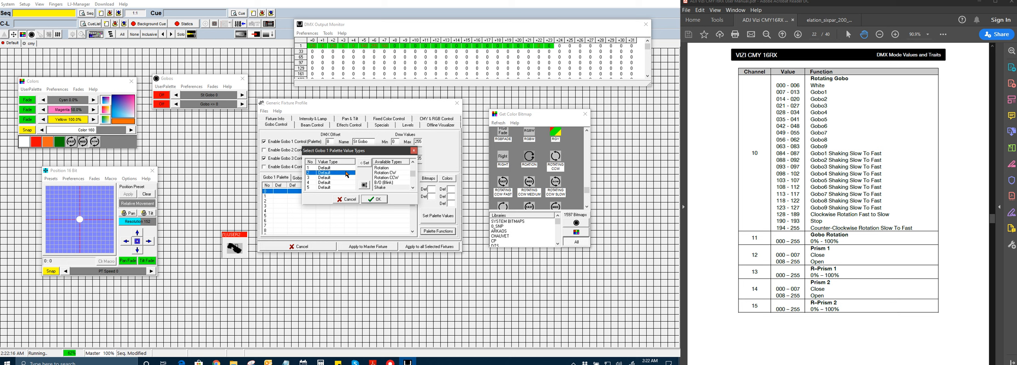
pyautogui.click(364, 164)
pyautogui.click(372, 200)
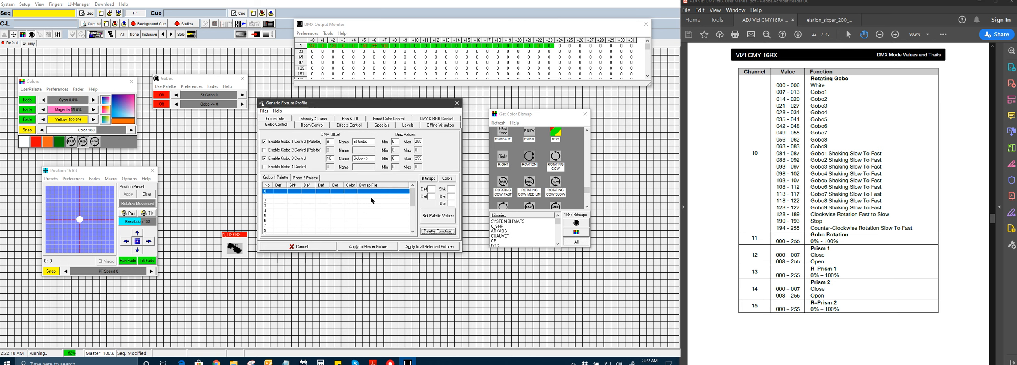
# Add Gobo 1 palette entries 0, 1 and 2 with default values 0, 7 and 14, using shake values 85 and 90 for entries 1 and 2.
pyautogui.click(281, 190)
pyautogui.press('Return')
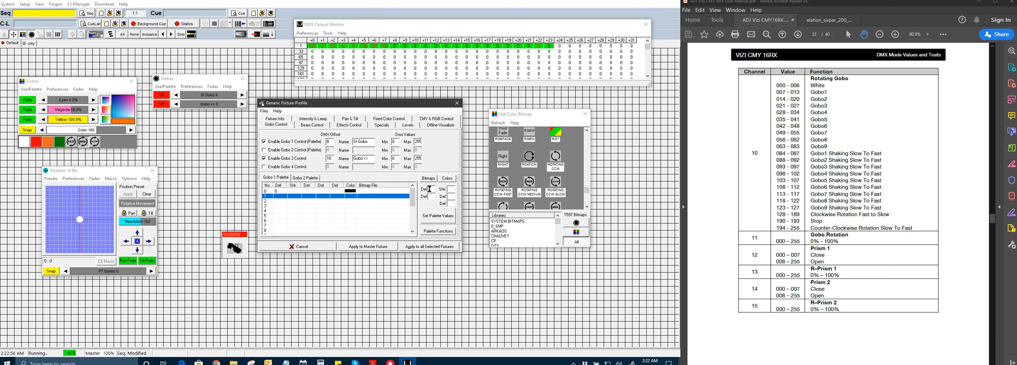
pyautogui.press('Return')
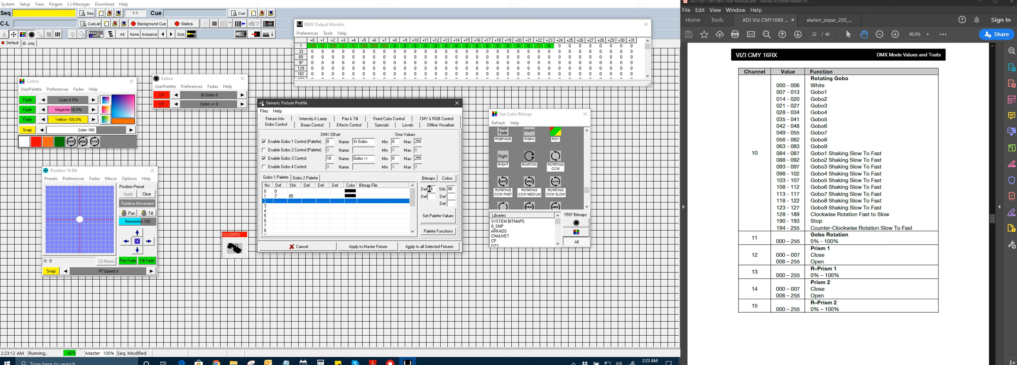
pyautogui.press('Return')
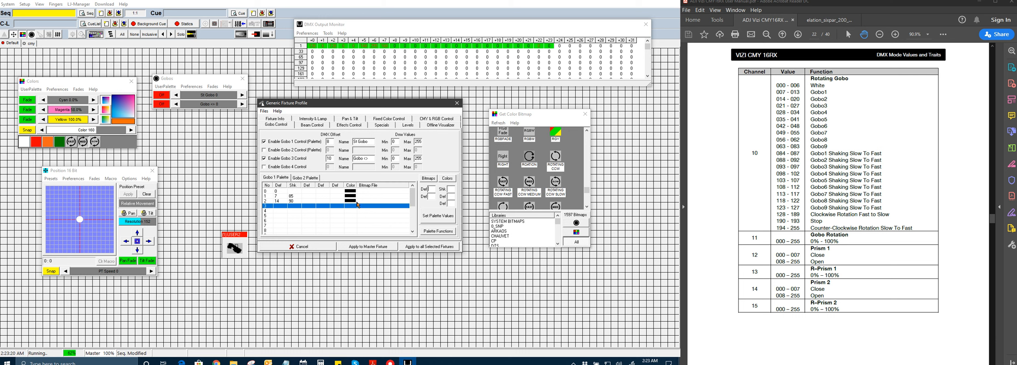
# Apply the Gobo 1 palette entries to the master fixture and move the Gobos window clear of the toolbar area.
pyautogui.click(364, 191)
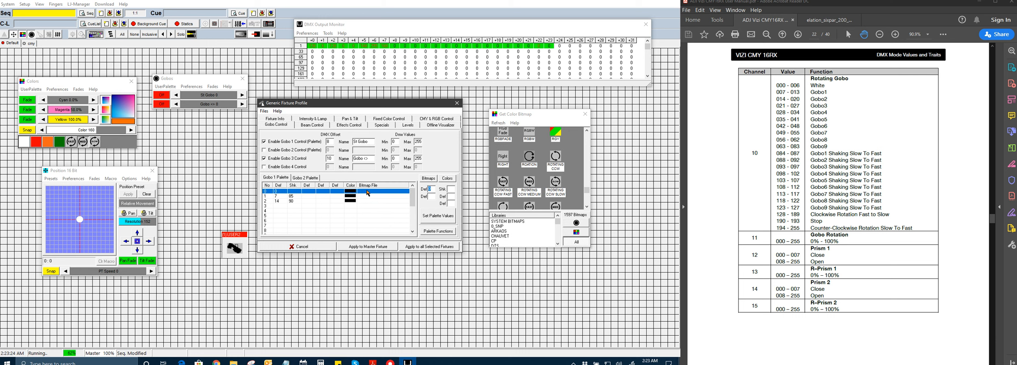
pyautogui.click(359, 196)
pyautogui.click(363, 192)
pyautogui.click(365, 246)
pyautogui.moveTo(201, 79)
pyautogui.mouseDown()
pyautogui.moveTo(202, 145)
pyautogui.moveTo(202, 91)
pyautogui.mouseUp()
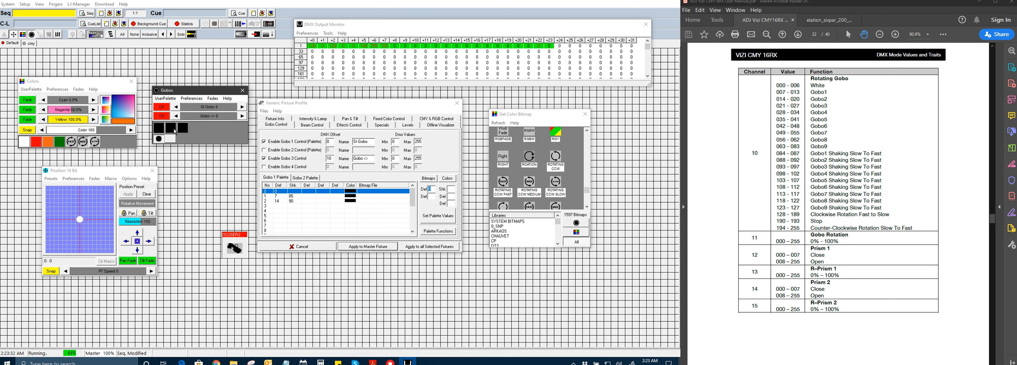
# Test the three gobo presets and the shake function in the Gobos window.
pyautogui.click(171, 128)
pyautogui.click(171, 139)
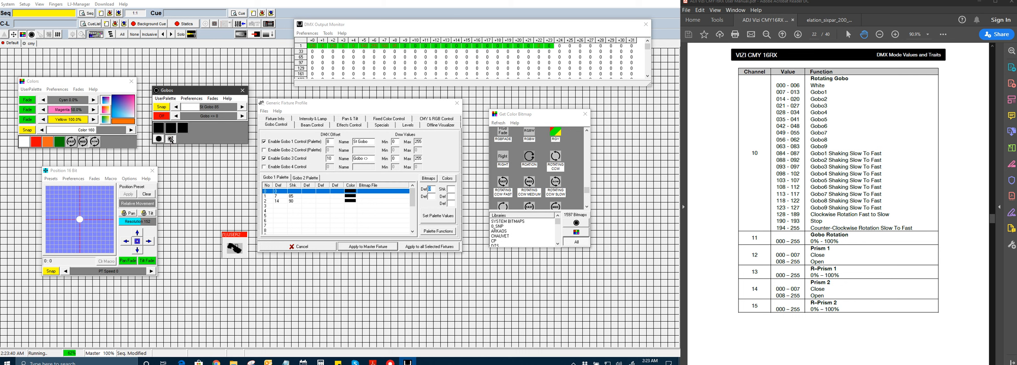
pyautogui.click(183, 132)
pyautogui.click(171, 129)
pyautogui.click(162, 131)
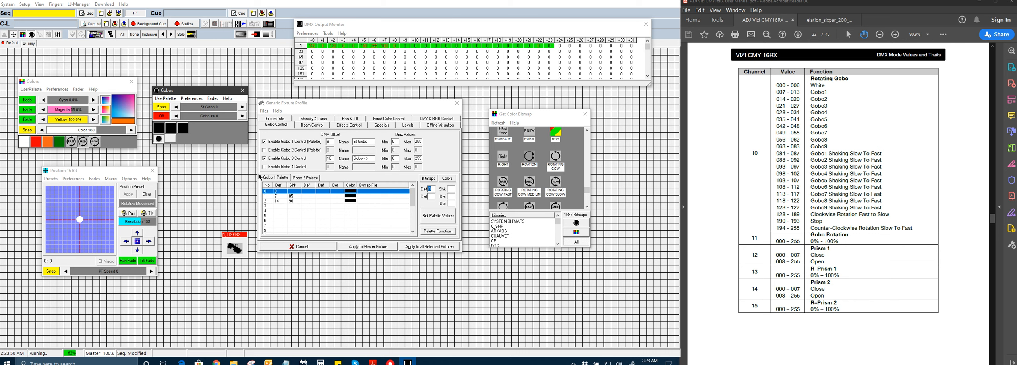
# Switch the bitmap browser from color bitmaps to gobo and effects bitmaps.
pyautogui.click(362, 211)
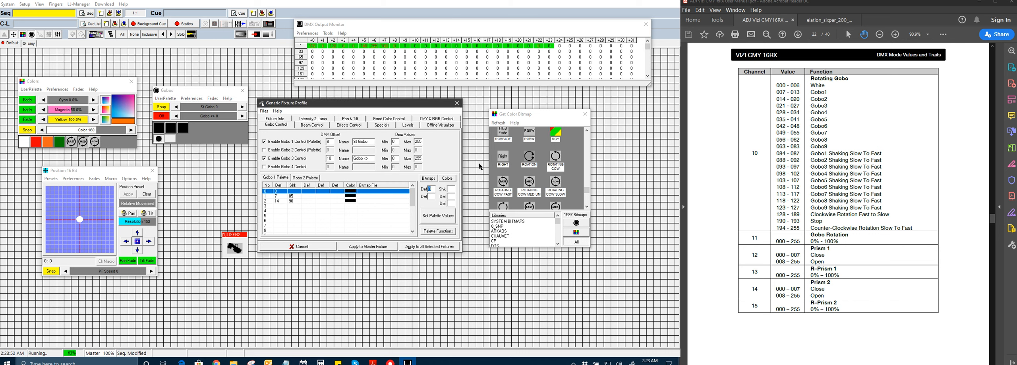
pyautogui.click(507, 122)
pyautogui.click(576, 223)
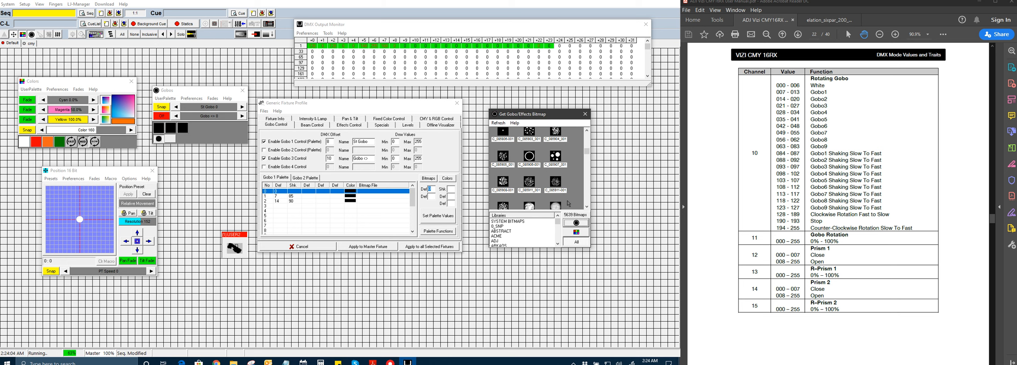
# Find the OPEN gobo bitmap and assign it to entry 0 of the Gobo 1 palette.
pyautogui.click(526, 158)
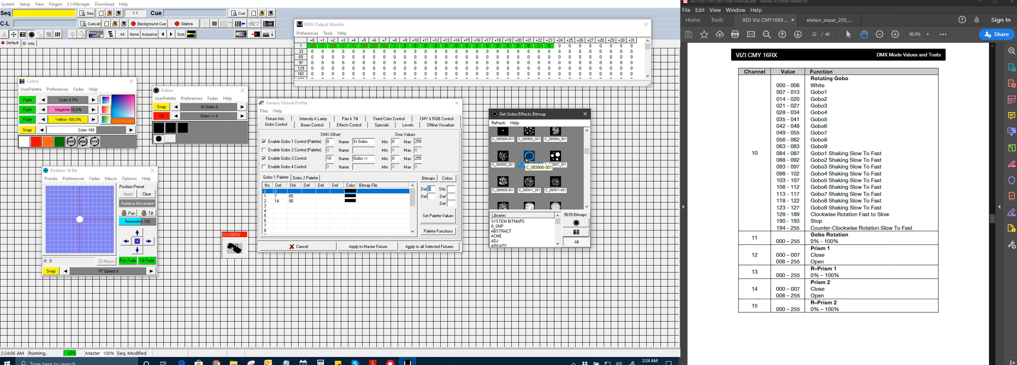
pyautogui.write('op')
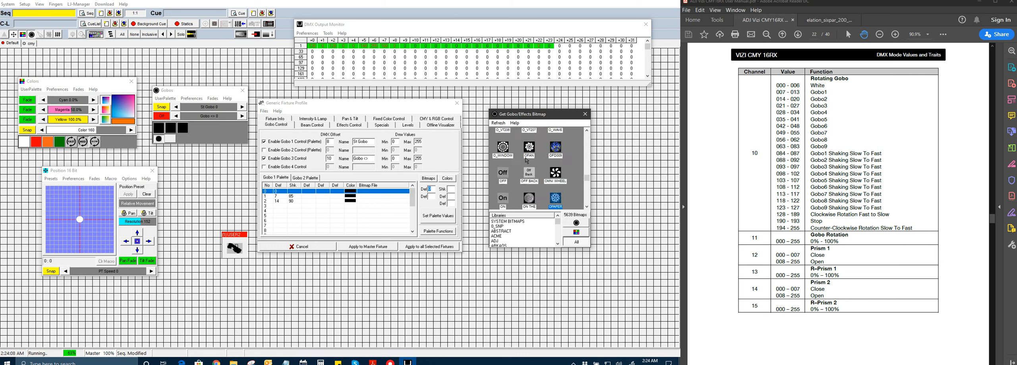
pyautogui.write('o')
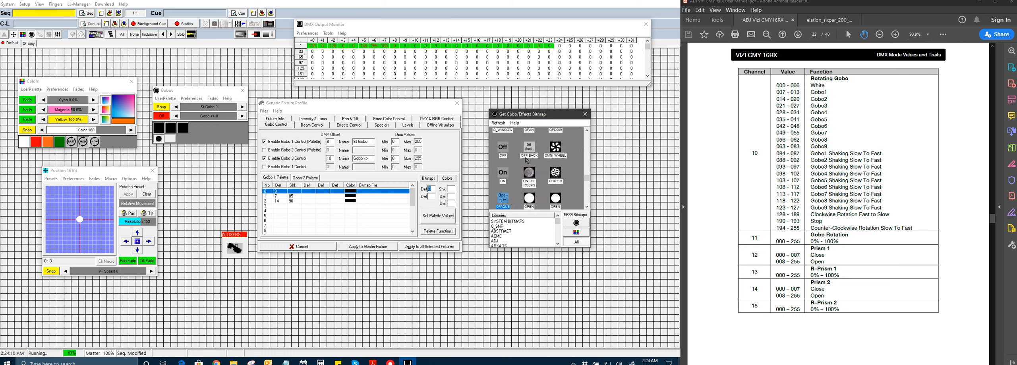
pyautogui.write('o')
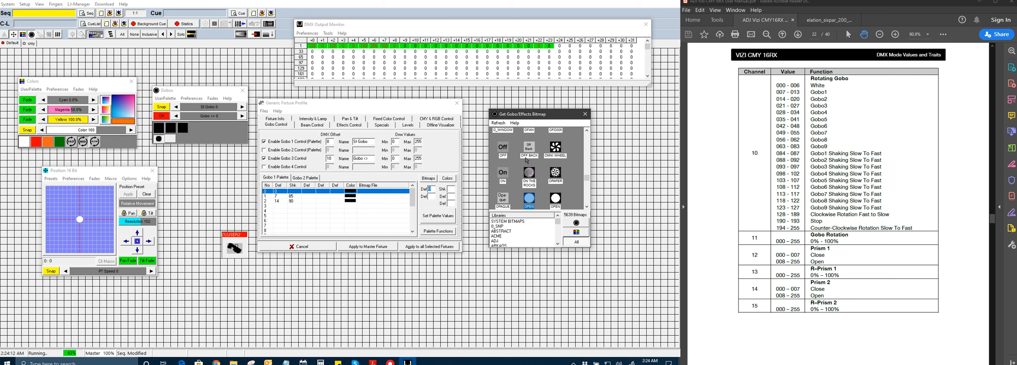
pyautogui.scroll(-1, 539, 174)
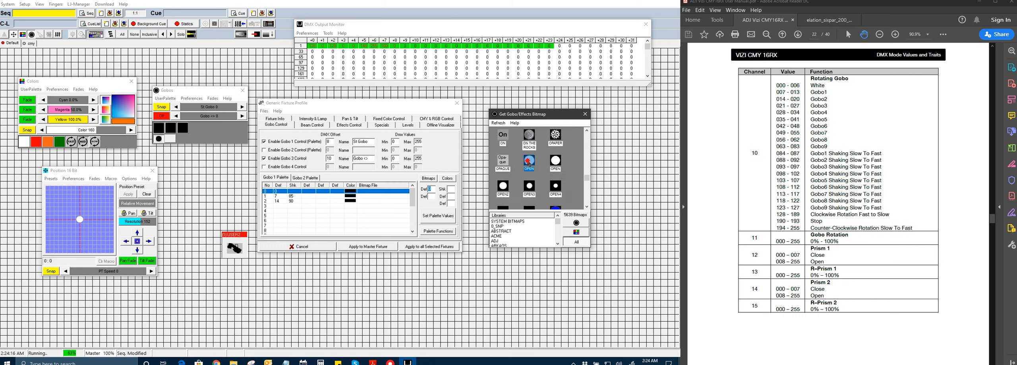
pyautogui.click(380, 191)
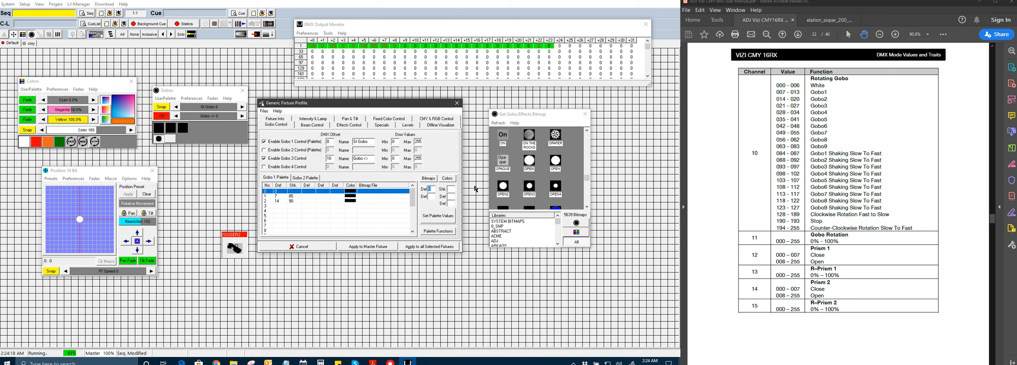
pyautogui.click(531, 162)
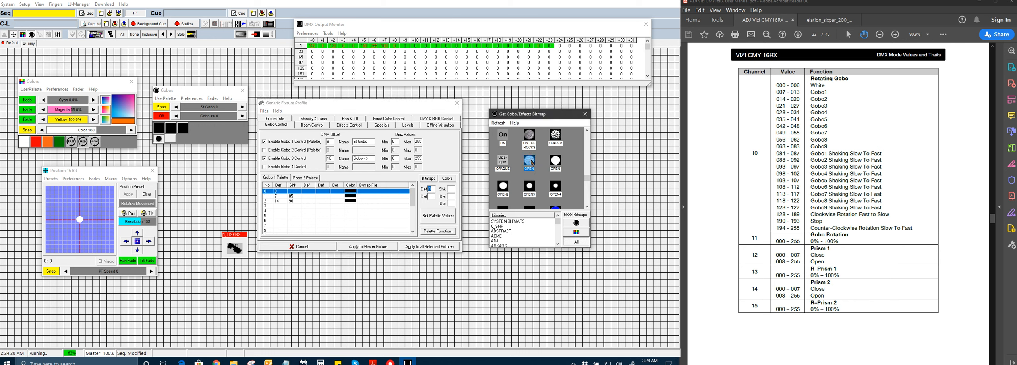
pyautogui.doubleClick(531, 162)
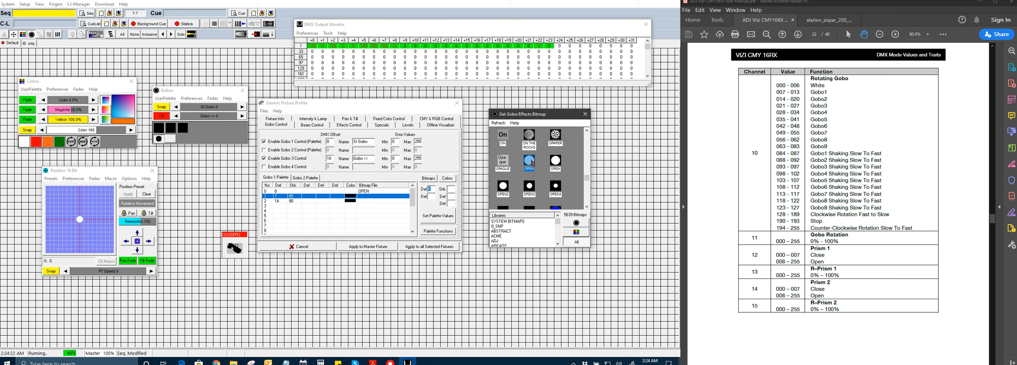
# Browse the gobo bitmaps and manufacturer libraries, and assign the numeral 1 bitmap to entry 1 of the Gobo 1 palette.
pyautogui.scroll(-1, 532, 163)
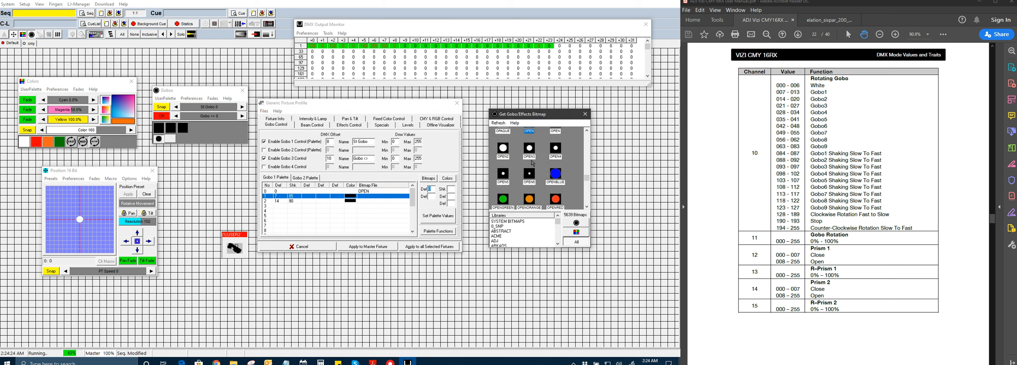
pyautogui.scroll(-10, 532, 163)
pyautogui.scroll(-2, 506, 230)
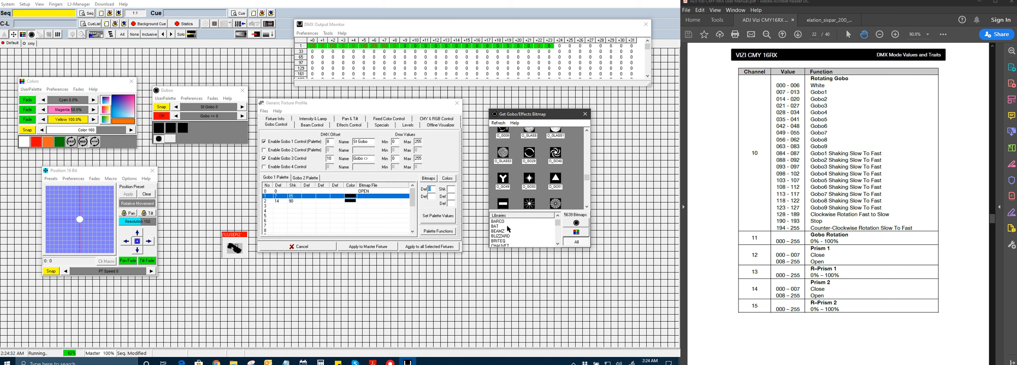
pyautogui.scroll(-2, 516, 230)
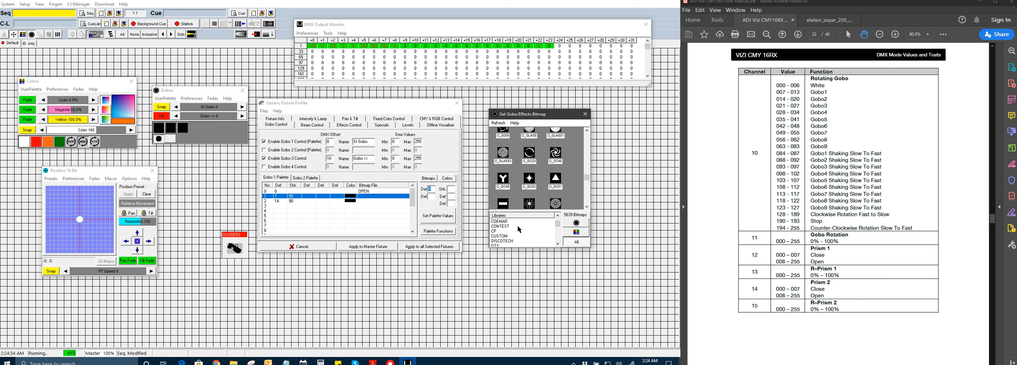
pyautogui.scroll(-2, 519, 230)
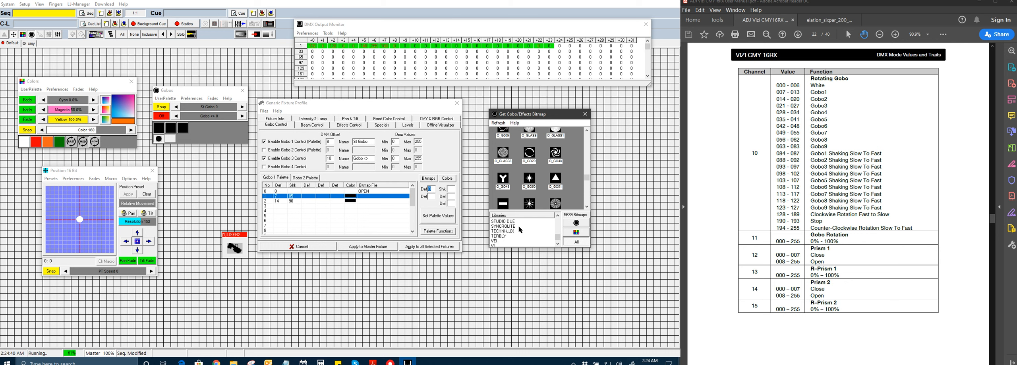
pyautogui.scroll(10, 518, 225)
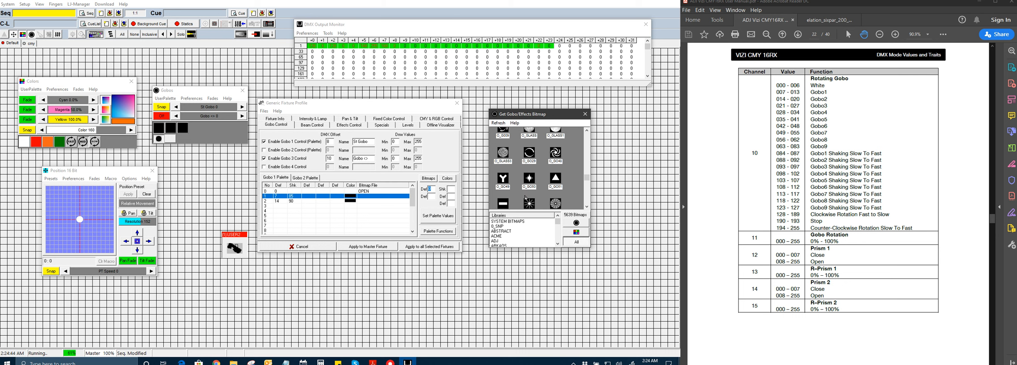
pyautogui.click(530, 180)
pyautogui.scroll(10, 531, 181)
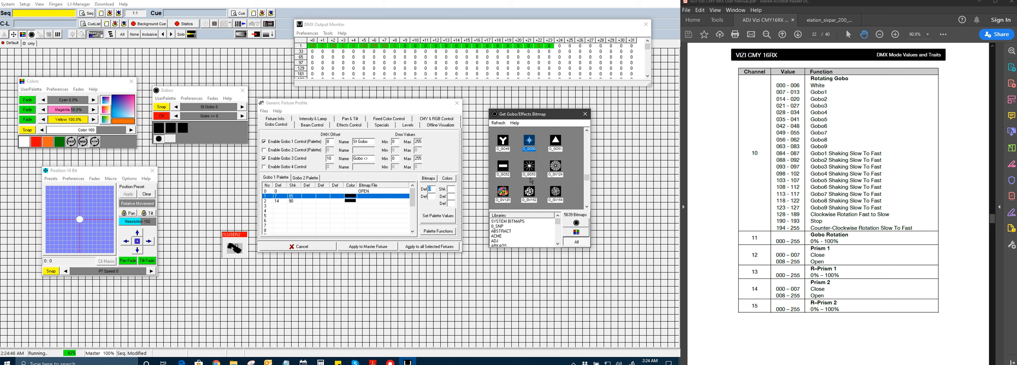
pyautogui.scroll(1, 530, 181)
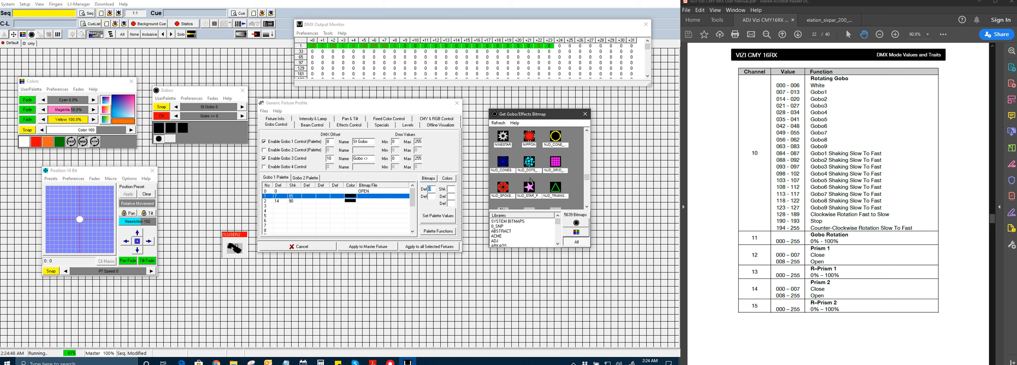
pyautogui.scroll(5, 531, 181)
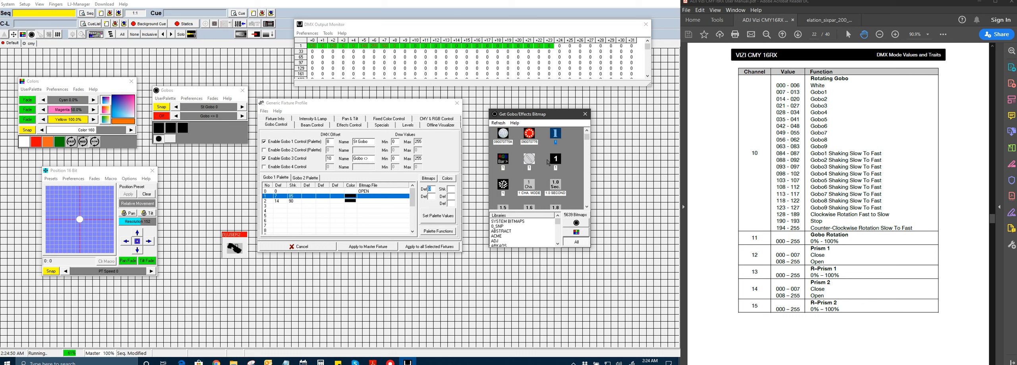
pyautogui.click(555, 161)
pyautogui.doubleClick(558, 161)
# Assign the numeral 2 bitmap to entry 2 of the Gobo 1 palette and apply the profile to the master fixture.
pyautogui.scroll(-5, 558, 161)
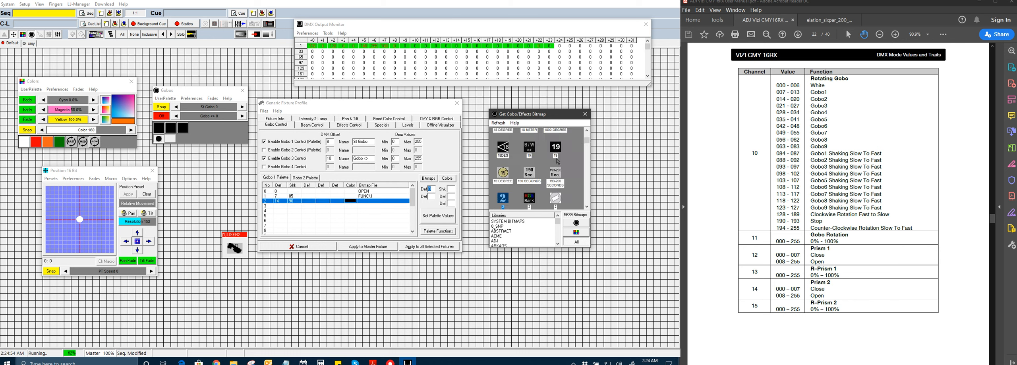
pyautogui.scroll(-1, 557, 161)
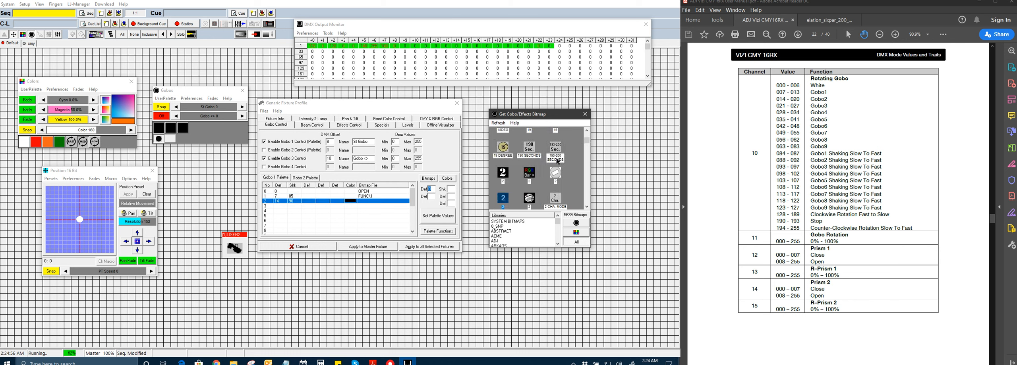
pyautogui.doubleClick(503, 201)
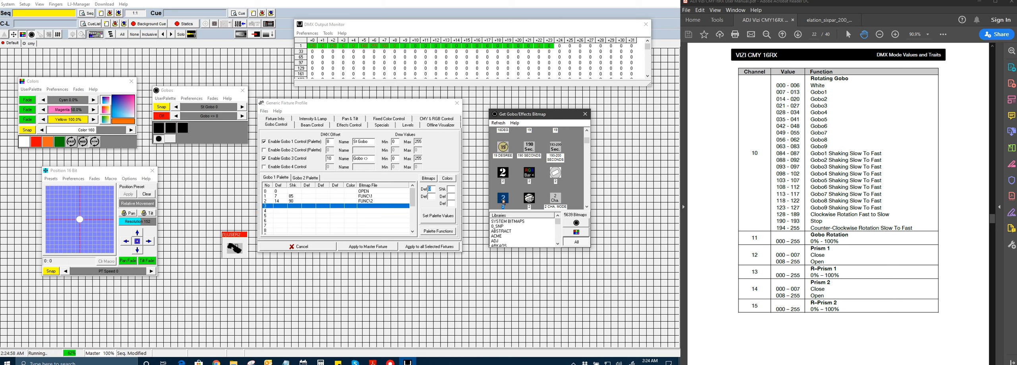
pyautogui.click(383, 247)
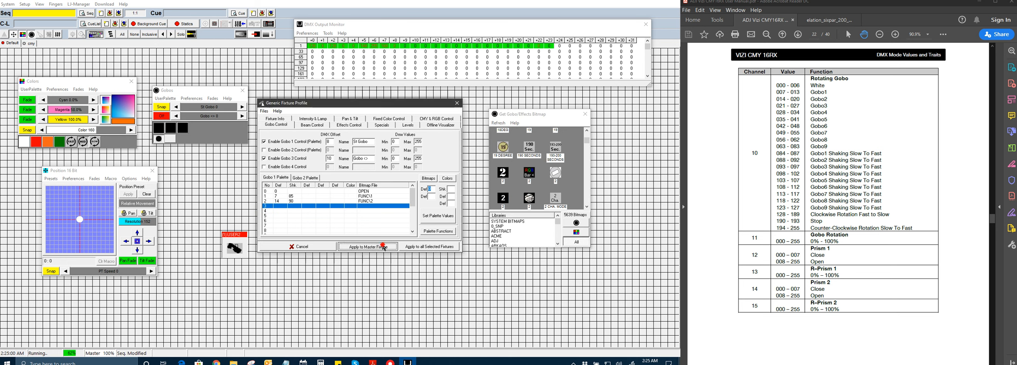
# Test gobo presets 1 and 2 and the shake function in the Gobos window.
pyautogui.click(169, 131)
pyautogui.click(159, 139)
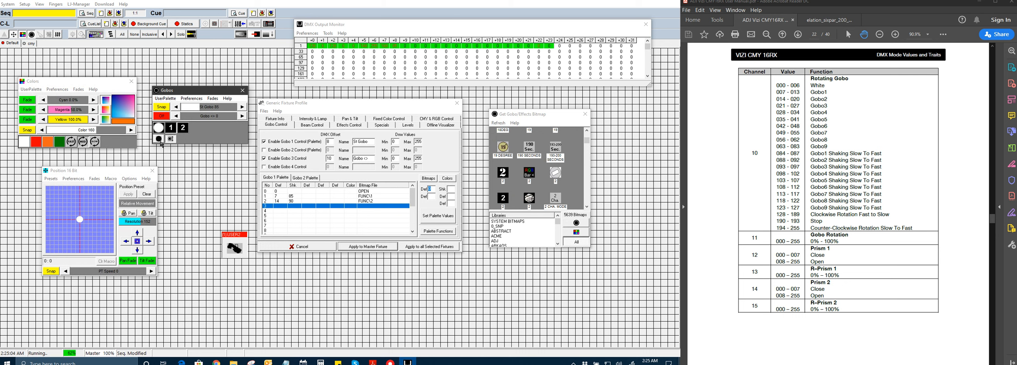
pyautogui.click(158, 140)
pyautogui.click(182, 128)
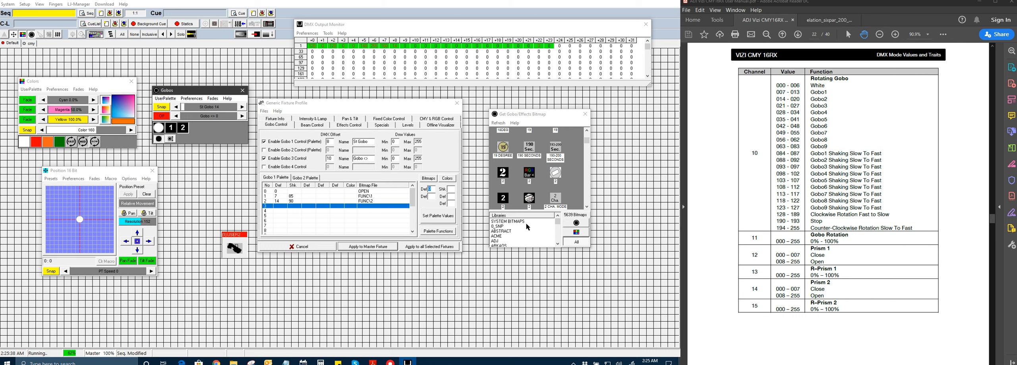
# Search the gobo bitmaps for "rot" and look through the rotation bitmaps.
pyautogui.click(531, 182)
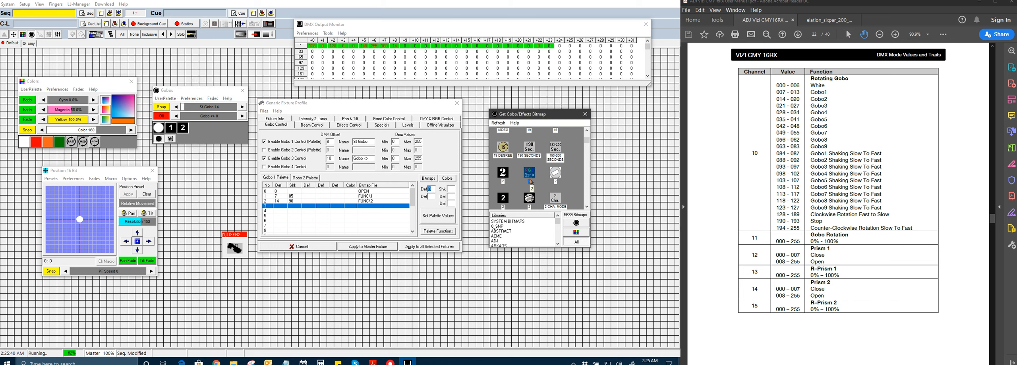
pyautogui.write('rot')
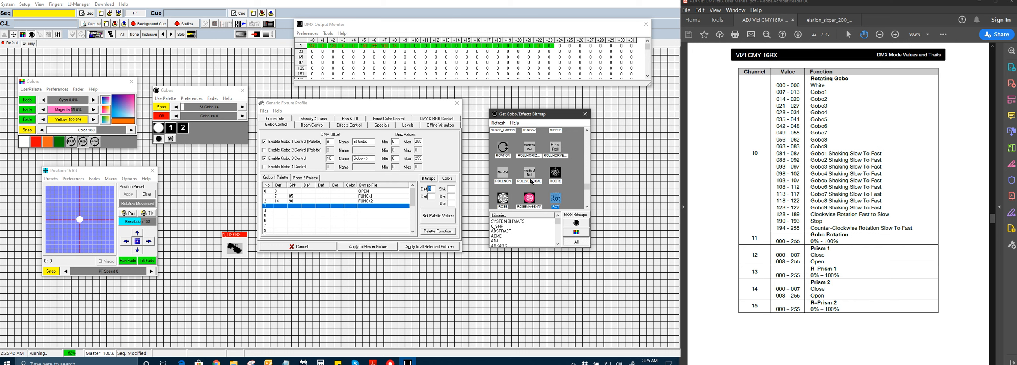
pyautogui.scroll(-3, 531, 182)
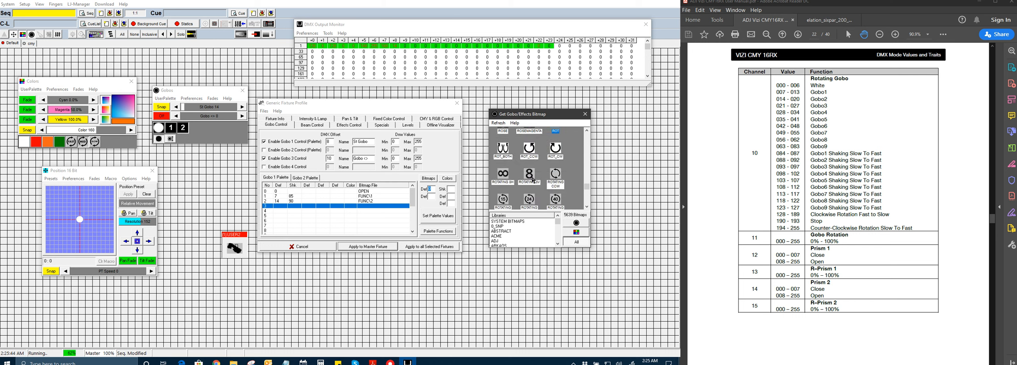
pyautogui.scroll(-2, 548, 163)
pyautogui.scroll(-3, 529, 180)
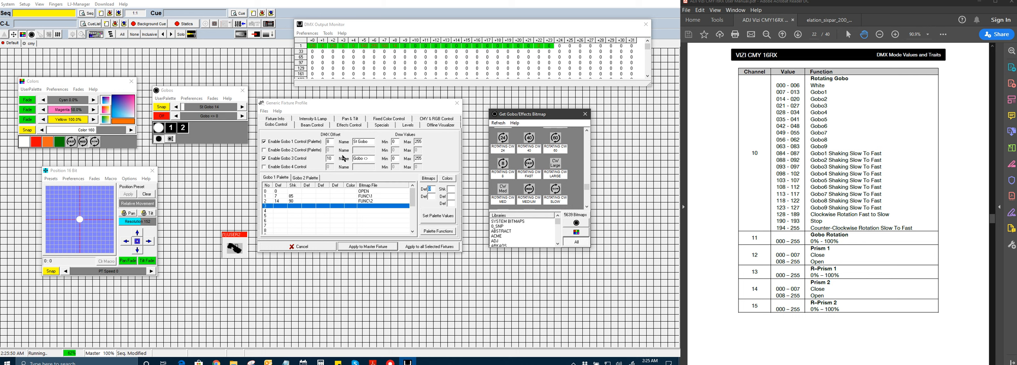
# Enable Gobo 2 control with DMX offset 9 and the name RotGobo, and show its palette.
pyautogui.click(292, 151)
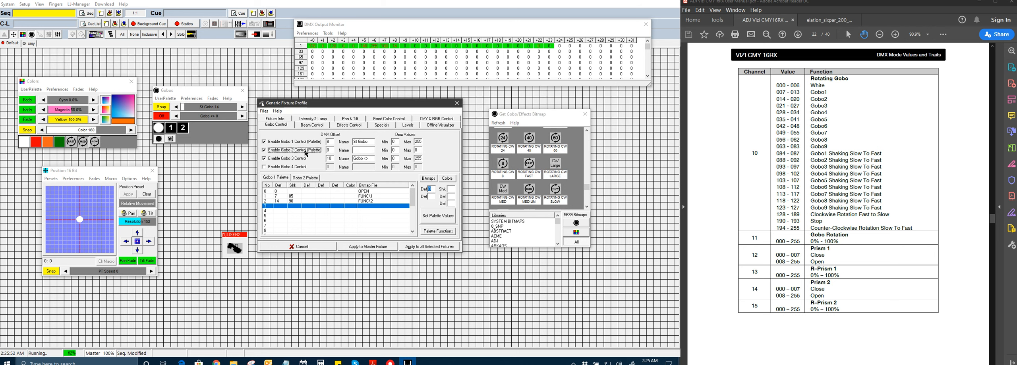
pyautogui.press('Tab')
pyautogui.click(312, 179)
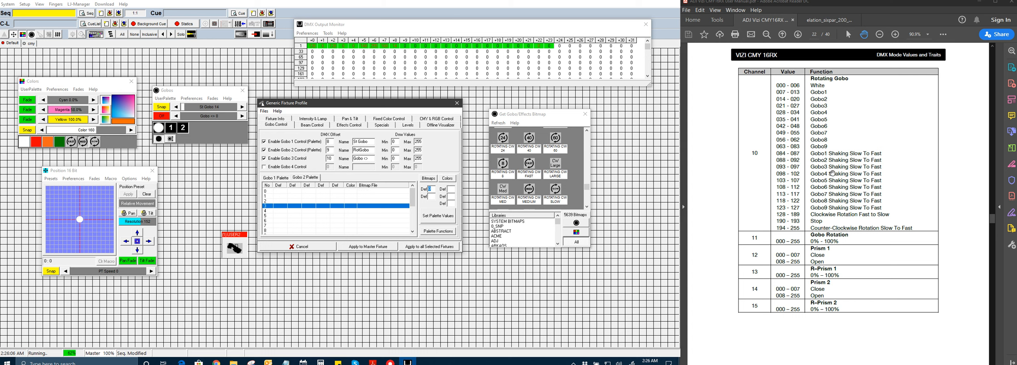
# Compare the Gobo 1 and Gobo 2 palettes against the manual's rotating gobo DMX values.
pyautogui.scroll(1, 832, 174)
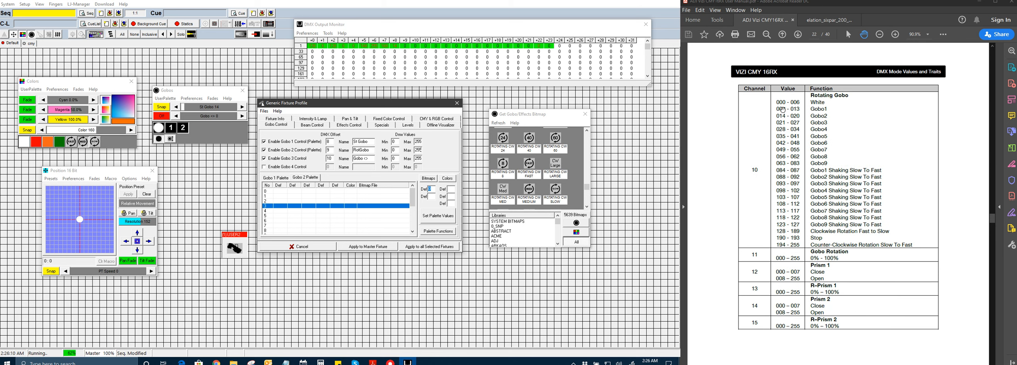
pyautogui.click(276, 191)
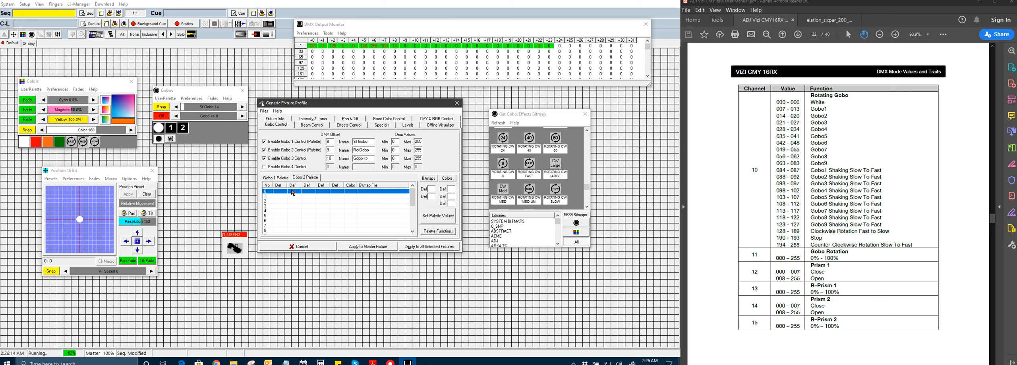
pyautogui.click(278, 178)
pyautogui.click(302, 178)
pyautogui.click(279, 178)
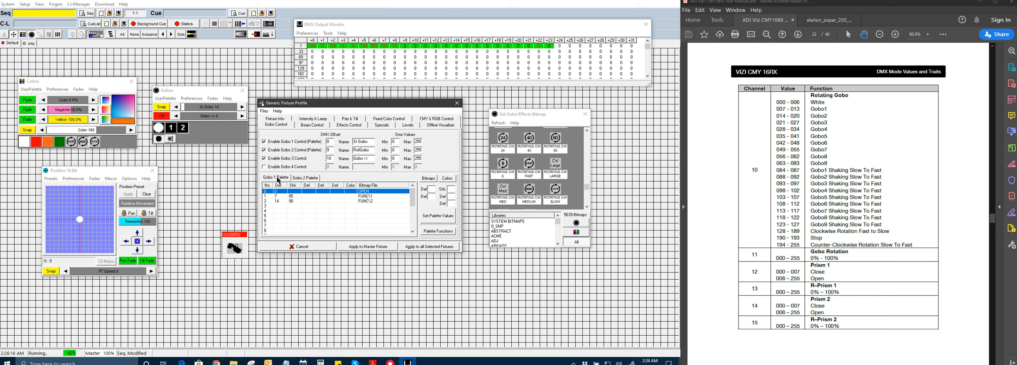
pyautogui.click(298, 178)
pyautogui.click(283, 178)
pyautogui.click(296, 178)
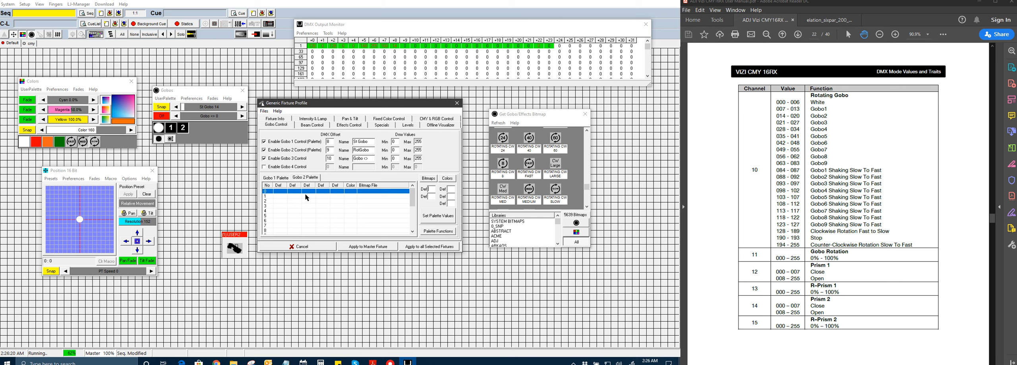
# Assign the Shake type to the second value of the Gobo 2 palette and recheck the available value types.
pyautogui.click(435, 231)
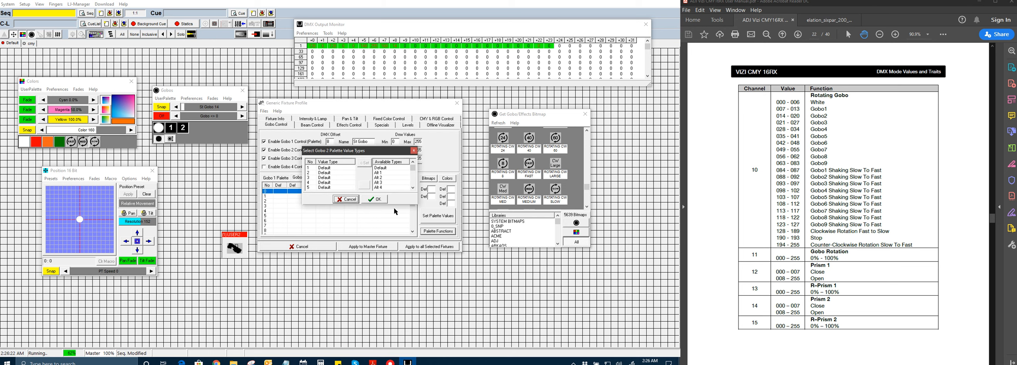
pyautogui.scroll(-3, 383, 175)
pyautogui.click(388, 174)
pyautogui.click(344, 173)
pyautogui.click(364, 163)
pyautogui.click(369, 200)
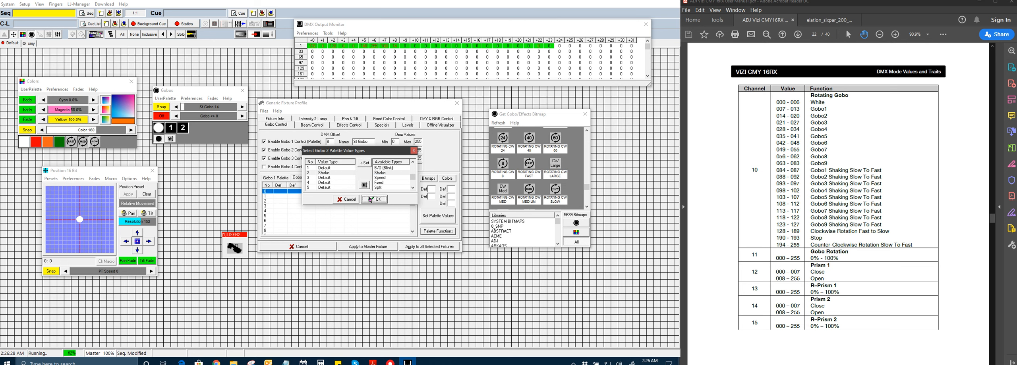
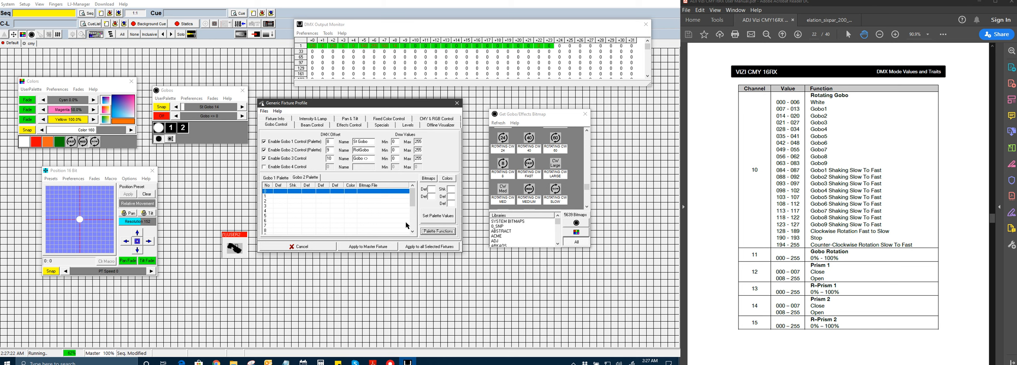
pyautogui.click(437, 231)
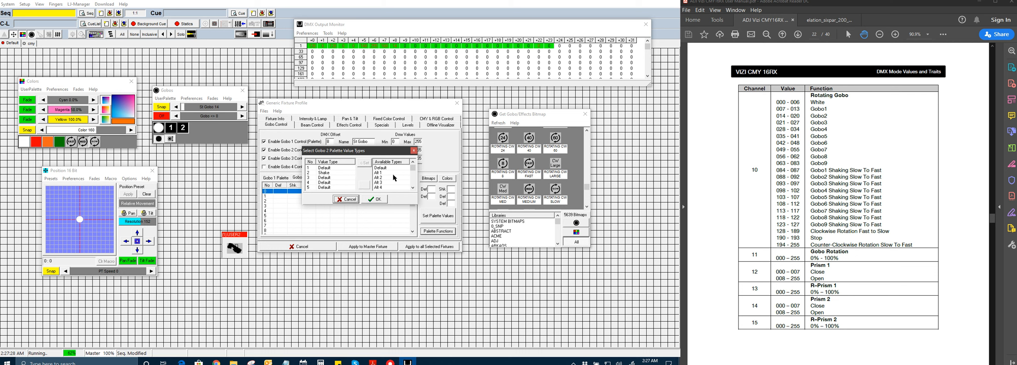
pyautogui.click(413, 152)
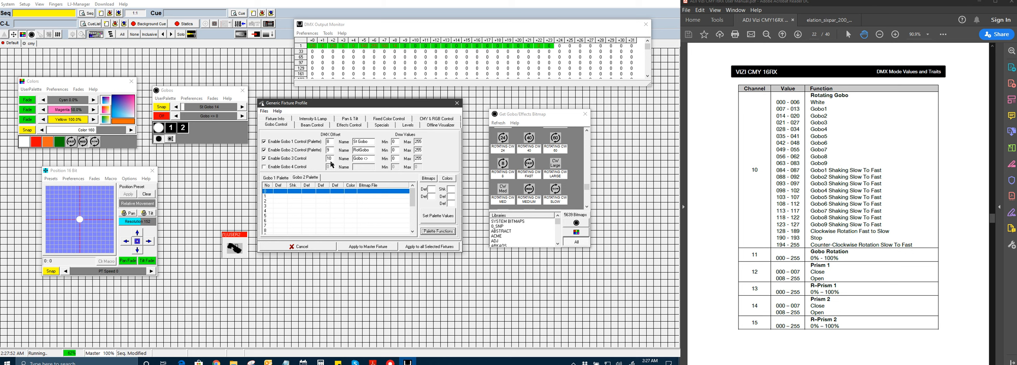
# Enable all four Effects controls and bring up the manual's Prism 1, Prism 2 and R-Prism channels.
pyautogui.click(340, 126)
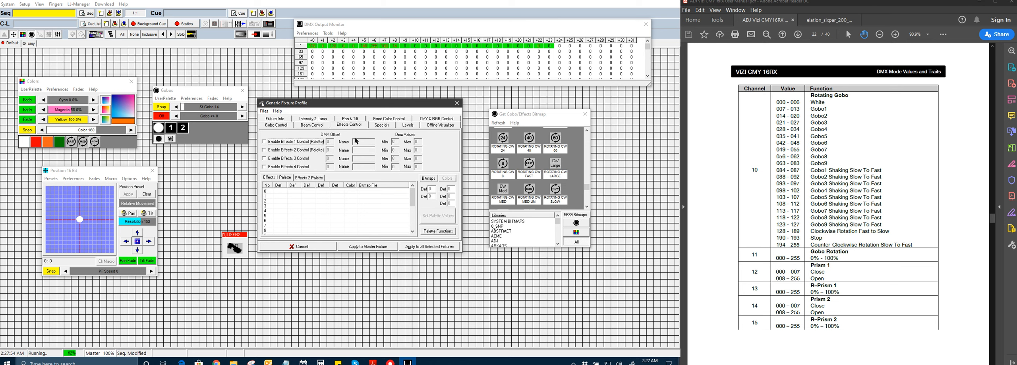
pyautogui.scroll(-3, 829, 185)
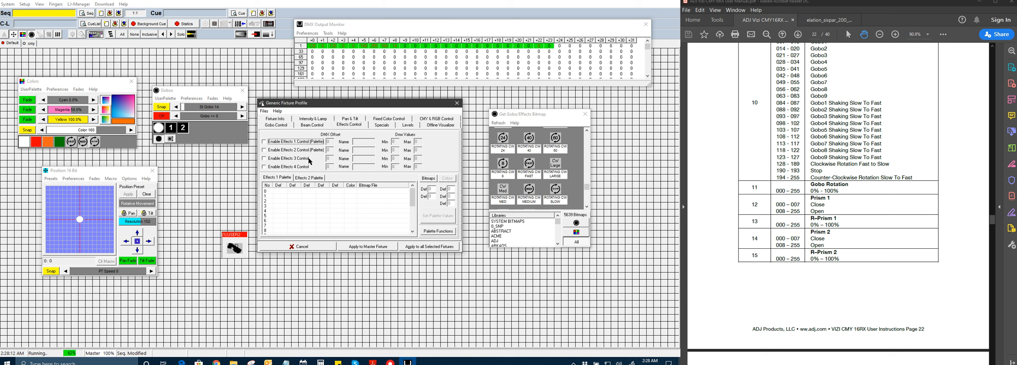
pyautogui.click(311, 142)
pyautogui.click(304, 151)
pyautogui.click(306, 159)
pyautogui.click(304, 168)
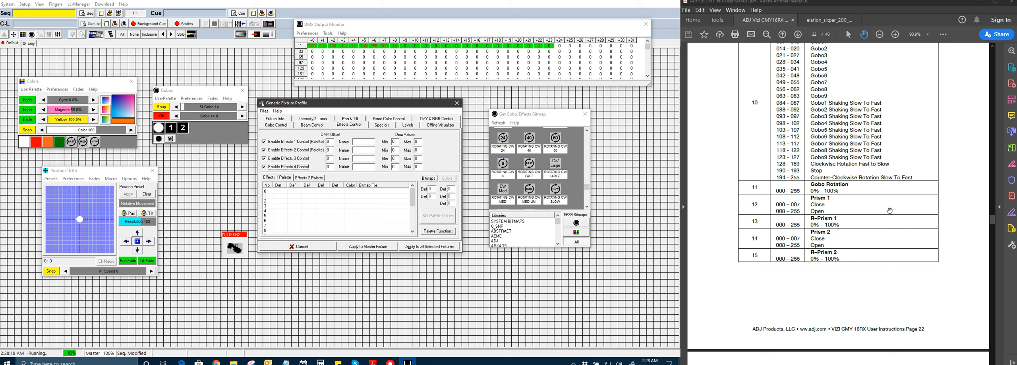
pyautogui.scroll(-3, 890, 211)
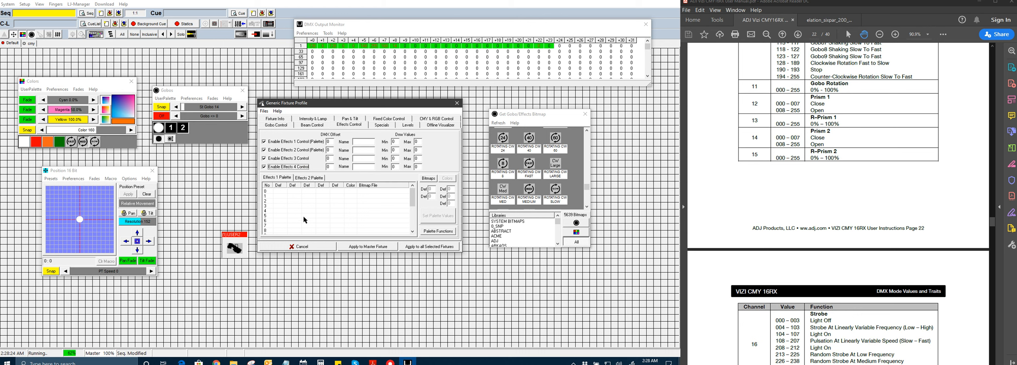
# Name Effects 1 and 2 Prism 1 and Prism 2 at offsets 11 and 13, and set up their rotation controls at offsets 12 and 14, all with maximum 255.
pyautogui.click(329, 141)
pyautogui.write('Prism')
pyautogui.press('Tab')
pyautogui.press('Tab')
pyautogui.write('13')
pyautogui.press('Tab')
pyautogui.press('Tab')
pyautogui.press('Tab')
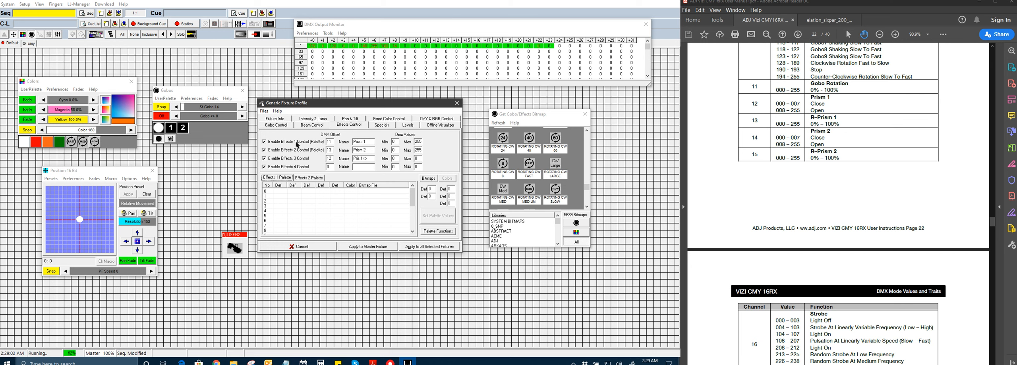
pyautogui.doubleClick(417, 159)
pyautogui.doubleClick(330, 167)
# Switch the Effects 1 and Effects 2 palette controls off and back on.
pyautogui.click(298, 143)
pyautogui.click(298, 150)
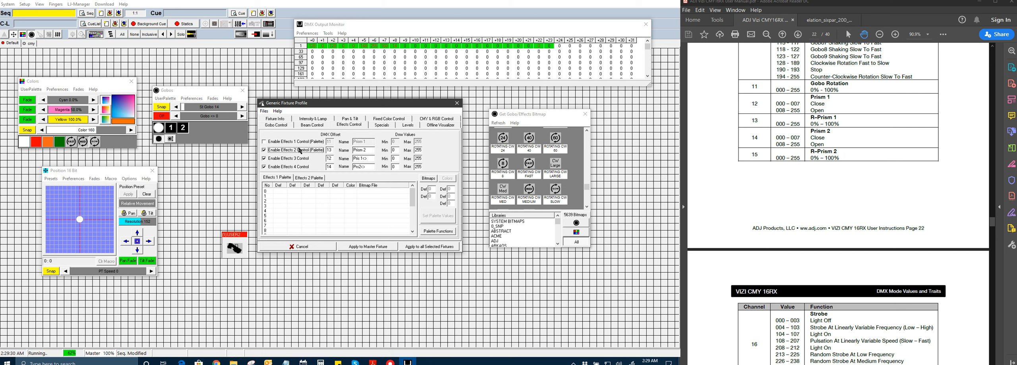
pyautogui.click(299, 143)
pyautogui.click(299, 151)
# Show the Effects 1 palette and search the effects bitmaps for "pri" to find the prism images.
pyautogui.click(284, 179)
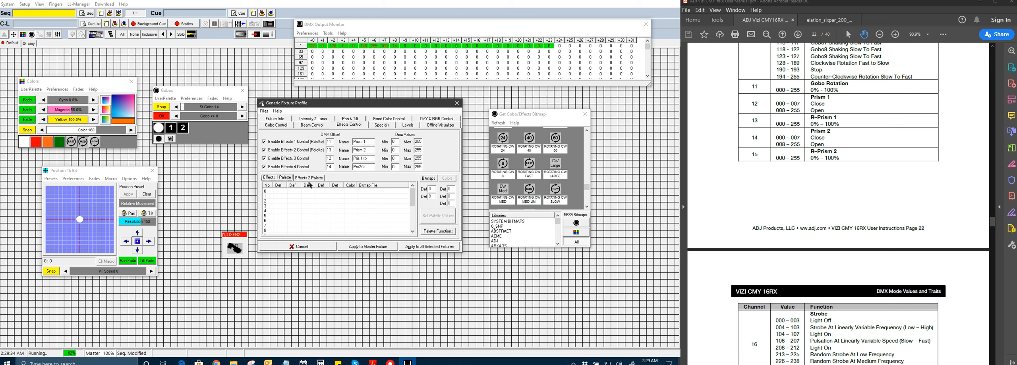
pyautogui.click(500, 169)
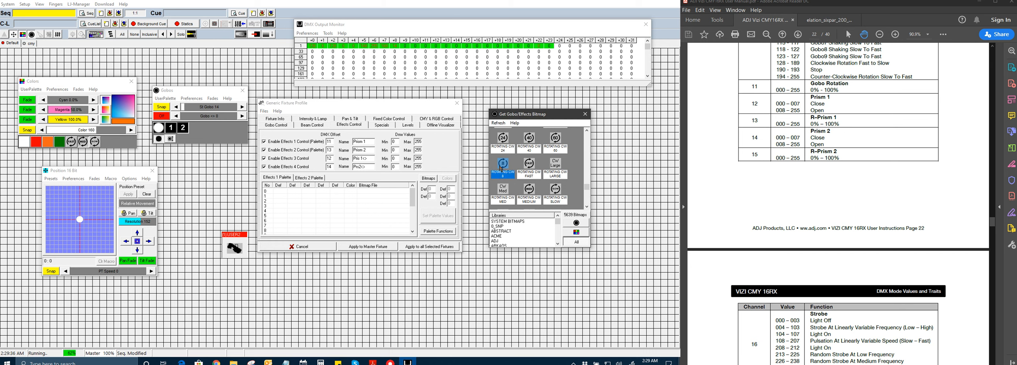
pyautogui.write('pr')
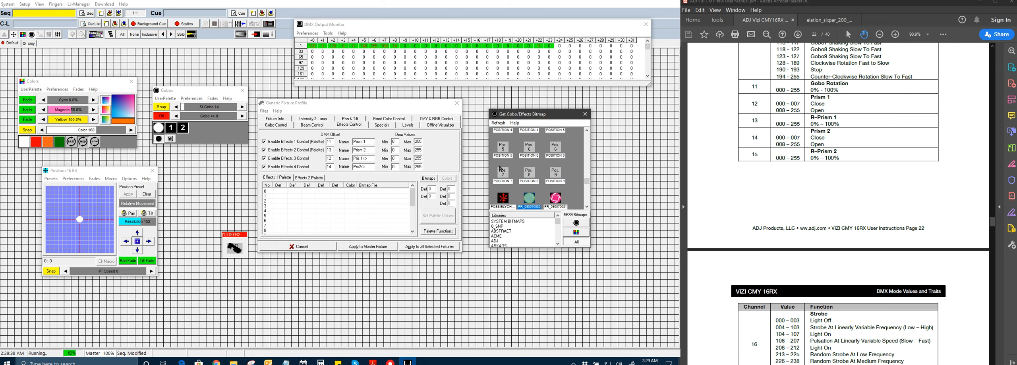
pyautogui.write('i')
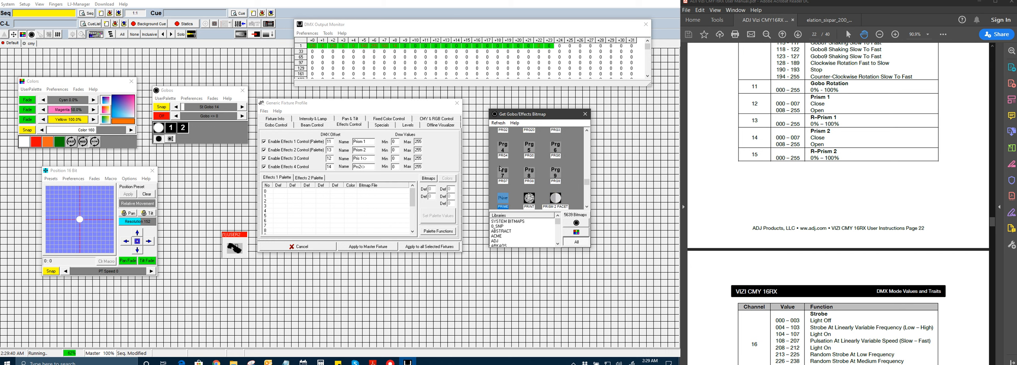
pyautogui.scroll(-1, 528, 180)
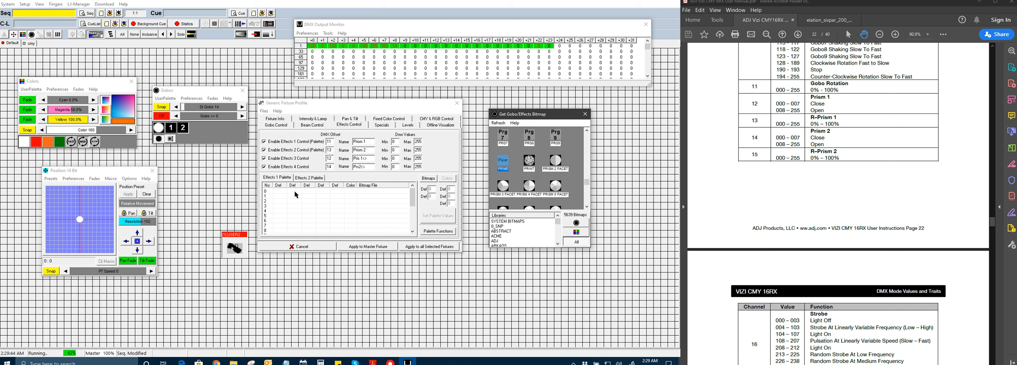
# Set Effects 1 palette entries 0 and 1 to DMX values 0 and 100.
pyautogui.click(277, 190)
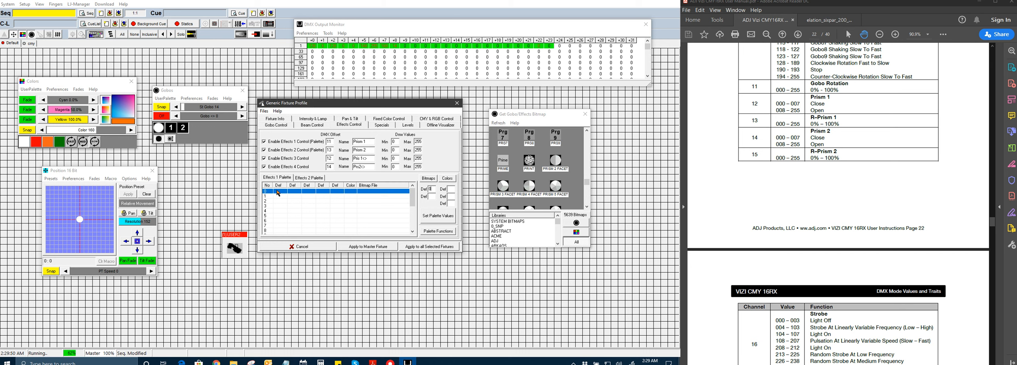
pyautogui.press('Return')
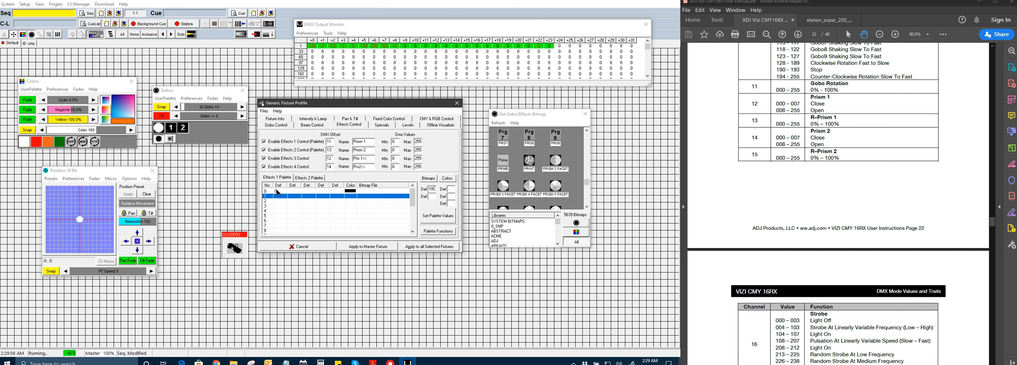
pyautogui.press('Return')
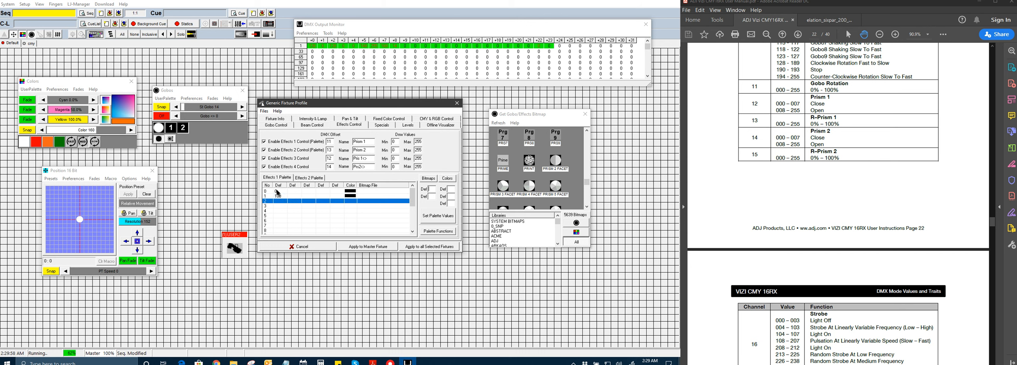
# Set Effects 2 palette entries 0 and 1 to DMX values 0 and 100.
pyautogui.click(306, 178)
pyautogui.click(279, 192)
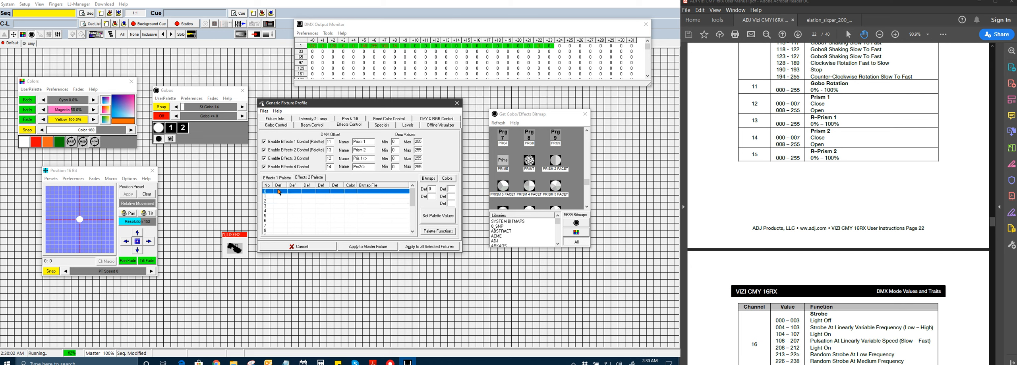
pyautogui.press('Tab')
pyautogui.click(431, 190)
pyautogui.press('Return')
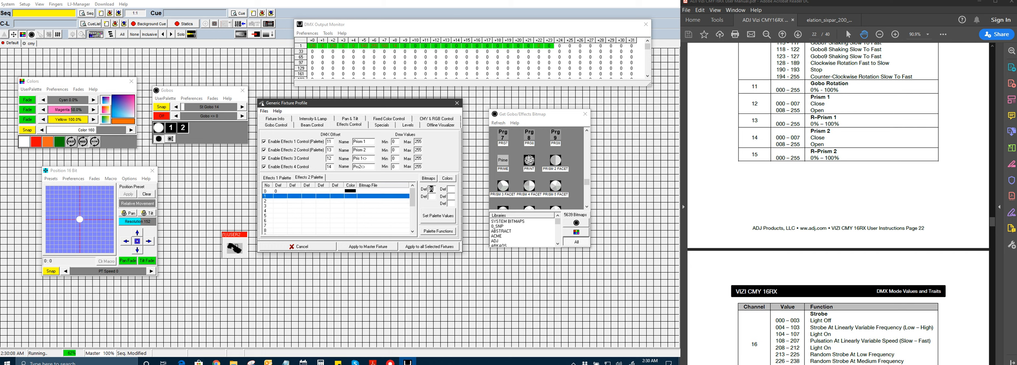
pyautogui.press('Return')
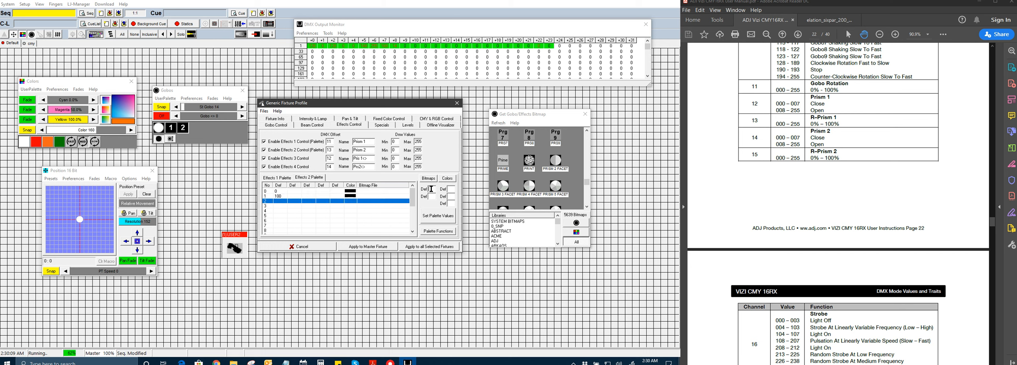
# Assign the OPEN bitmap to entry 0 of the Effects 1 palette.
pyautogui.click(278, 177)
pyautogui.click(367, 192)
pyautogui.click(531, 165)
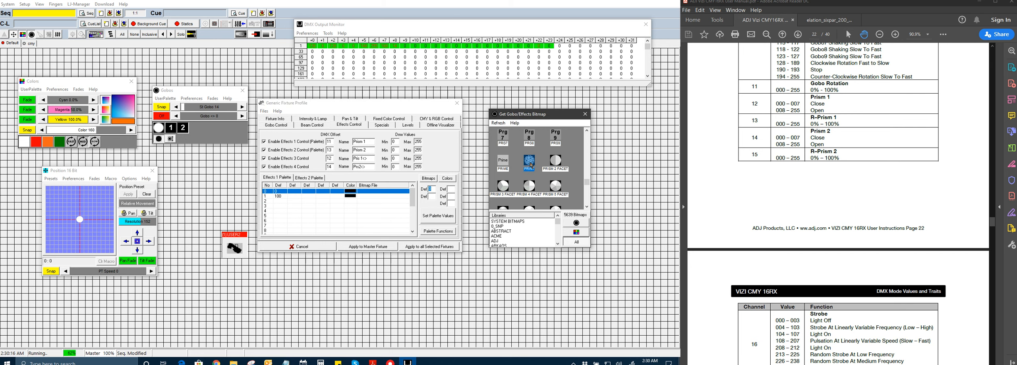
pyautogui.scroll(3, 531, 165)
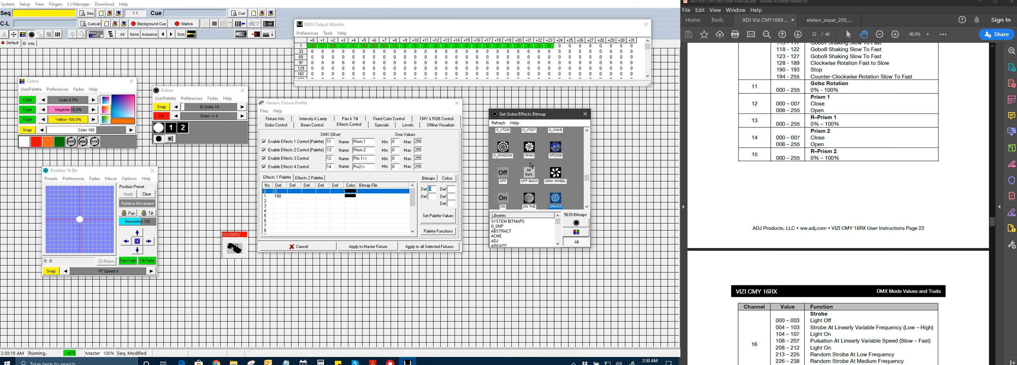
pyautogui.scroll(-1, 531, 165)
pyautogui.doubleClick(533, 188)
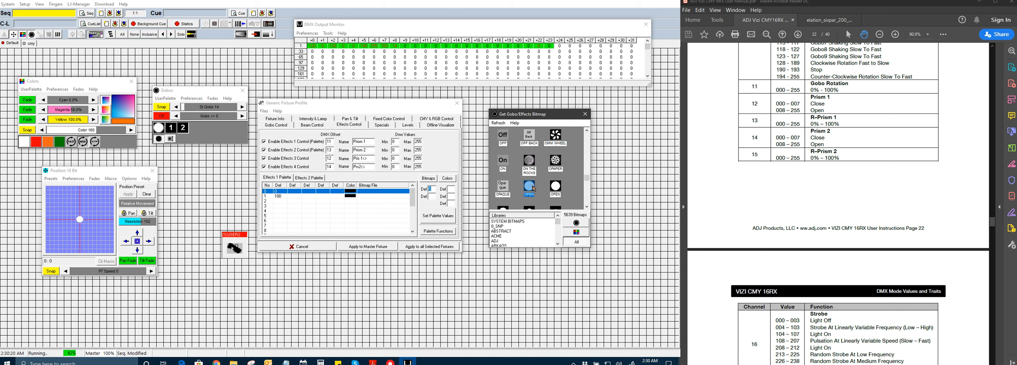
# Assign the OPEN bitmap to entry 0 of the Effects 2 palette.
pyautogui.click(309, 178)
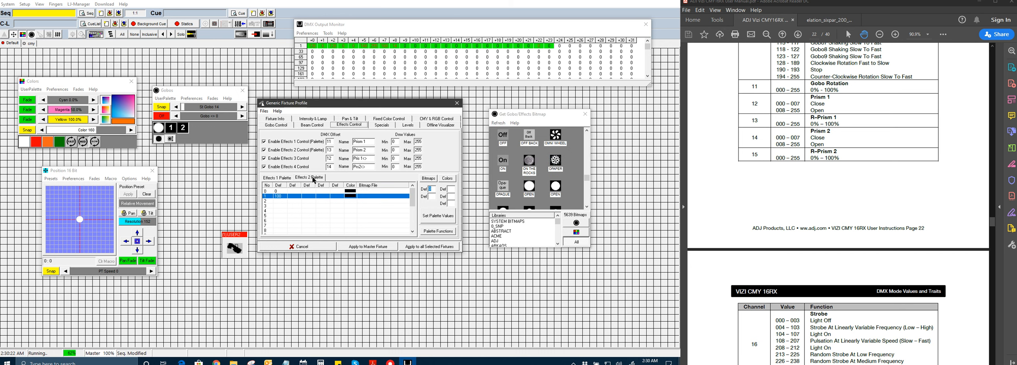
pyautogui.click(360, 191)
pyautogui.doubleClick(532, 190)
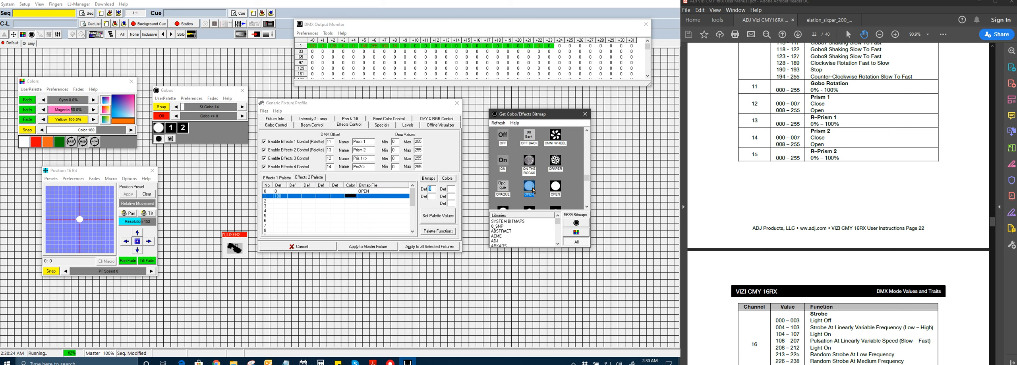
# Find the PRISM 5 FACET bitmap and assign it to entry 1 of the Effects 1 palette.
pyautogui.click(528, 163)
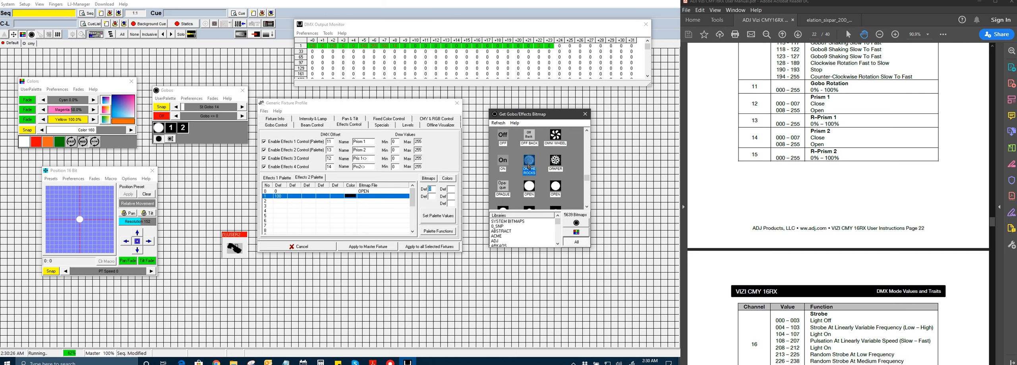
pyautogui.write('pri')
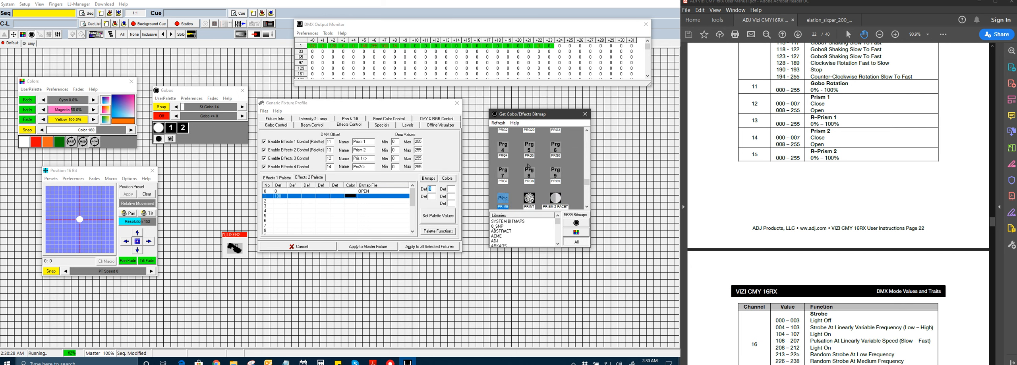
pyautogui.scroll(-1, 528, 166)
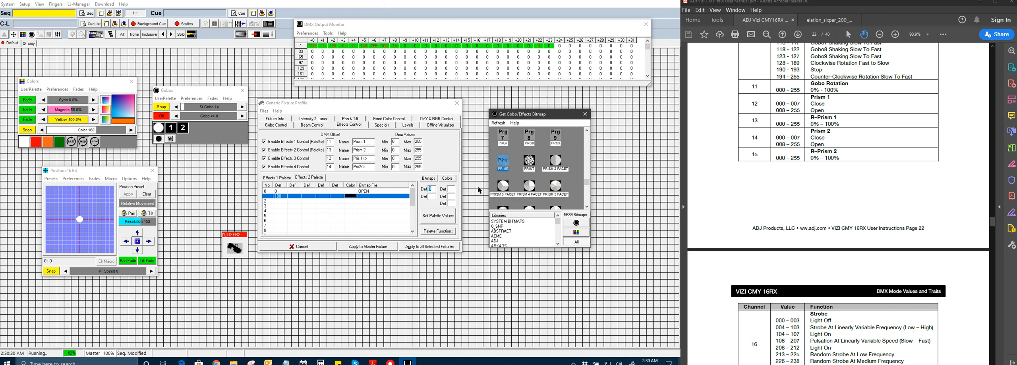
pyautogui.click(290, 179)
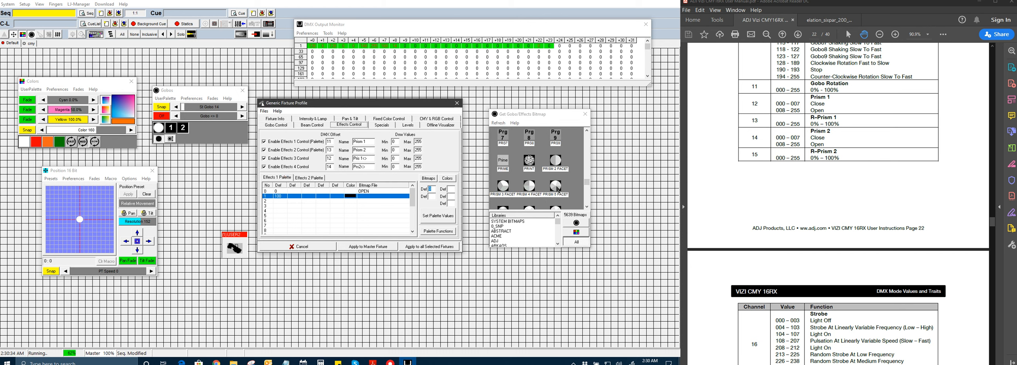
pyautogui.scroll(-1, 558, 189)
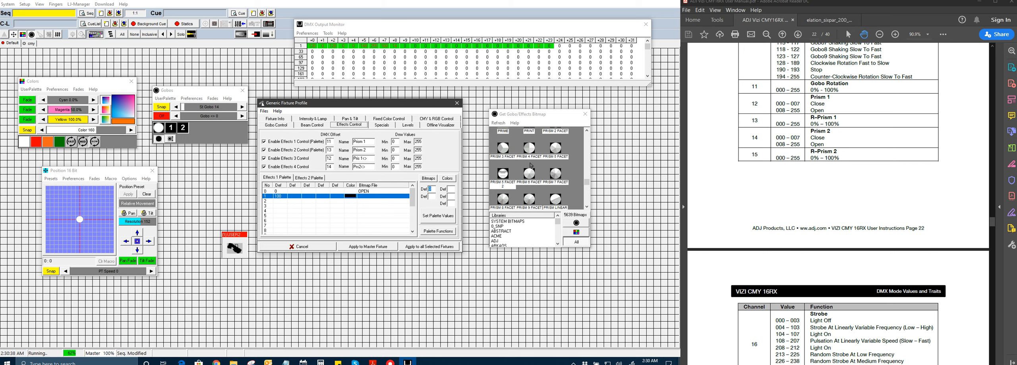
pyautogui.doubleClick(556, 153)
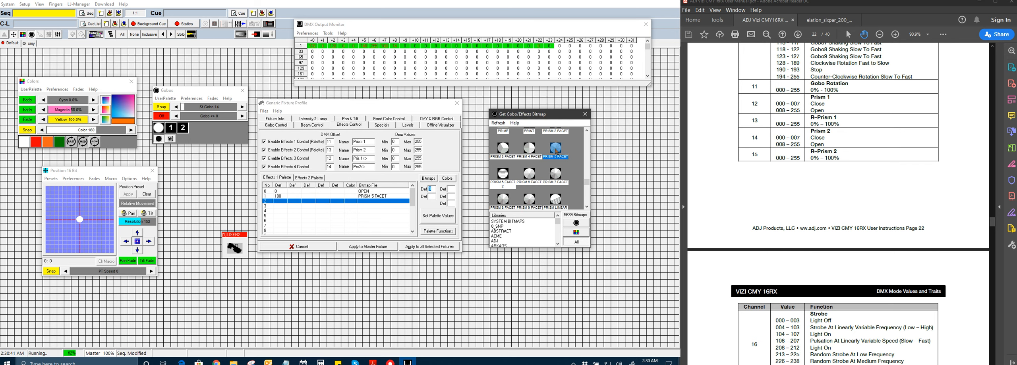
# Assign the PRISM LINEAR 3 bitmap to entry 1 of the Effects 2 palette.
pyautogui.click(316, 178)
pyautogui.scroll(-1, 562, 184)
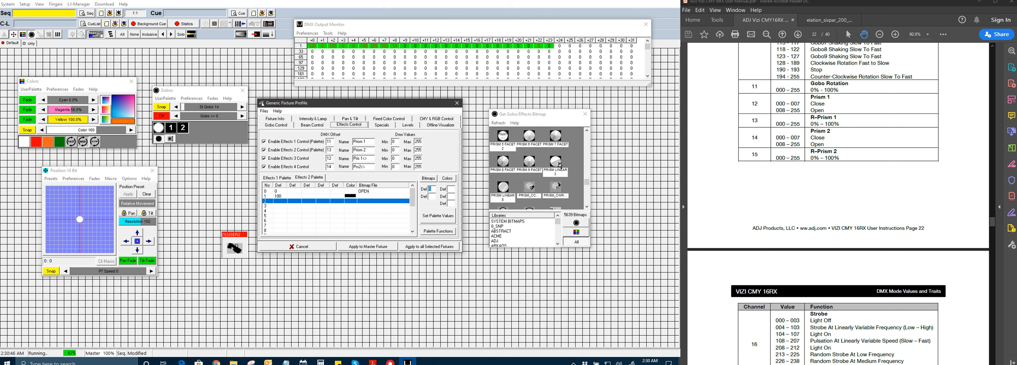
pyautogui.click(379, 197)
pyautogui.click(555, 164)
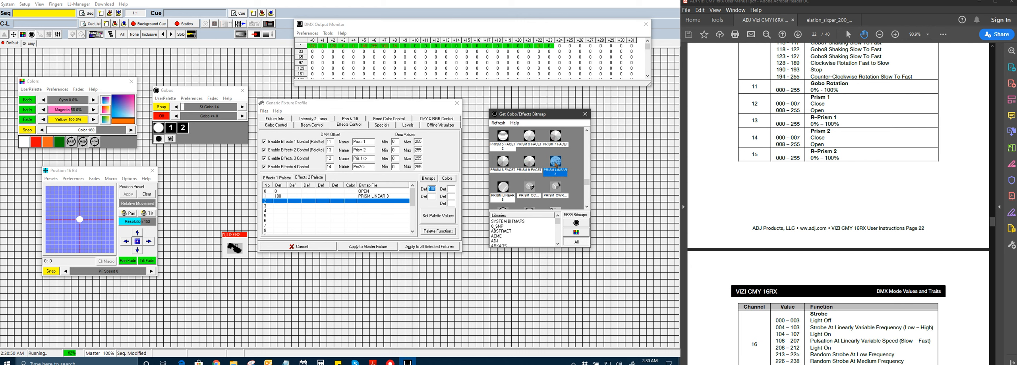
pyautogui.click(352, 203)
pyautogui.click(372, 197)
pyautogui.click(369, 191)
pyautogui.click(369, 196)
pyautogui.click(369, 192)
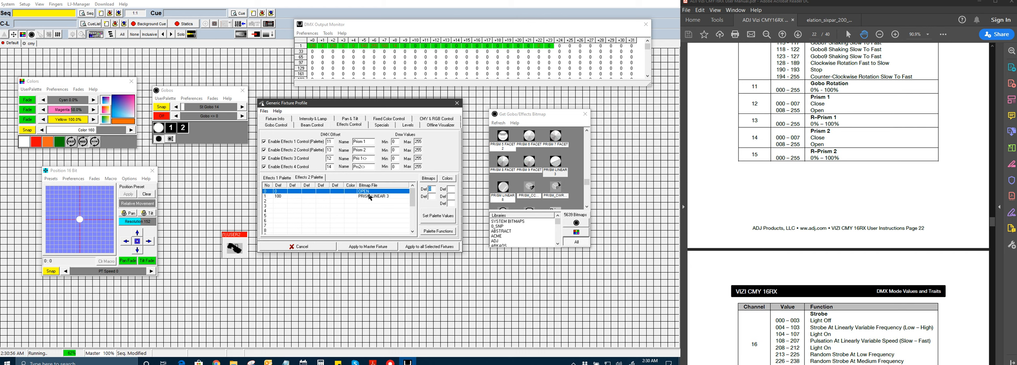
pyautogui.click(369, 196)
pyautogui.rightClick(370, 197)
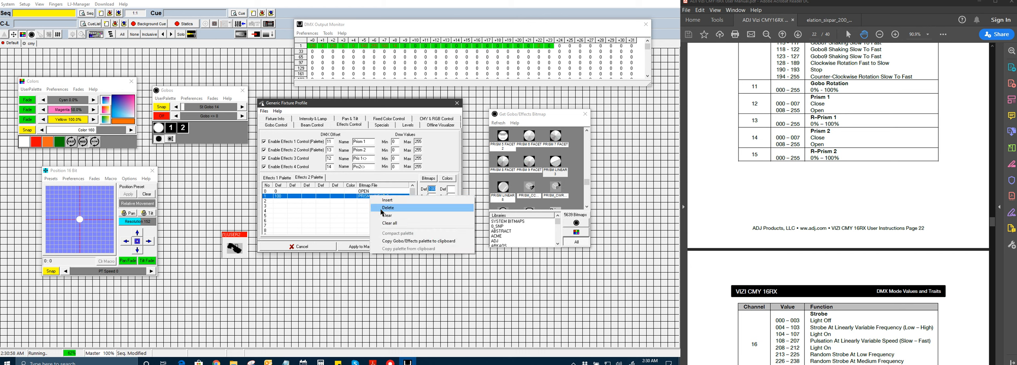
pyautogui.click(336, 211)
pyautogui.click(382, 198)
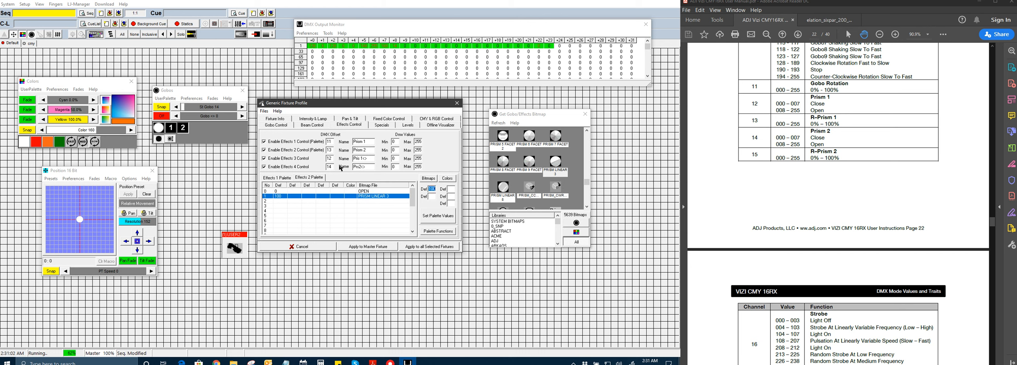
# Apply the profile to the master fixture and test both prisms, with their rotations at 244 and 252.
pyautogui.click(372, 245)
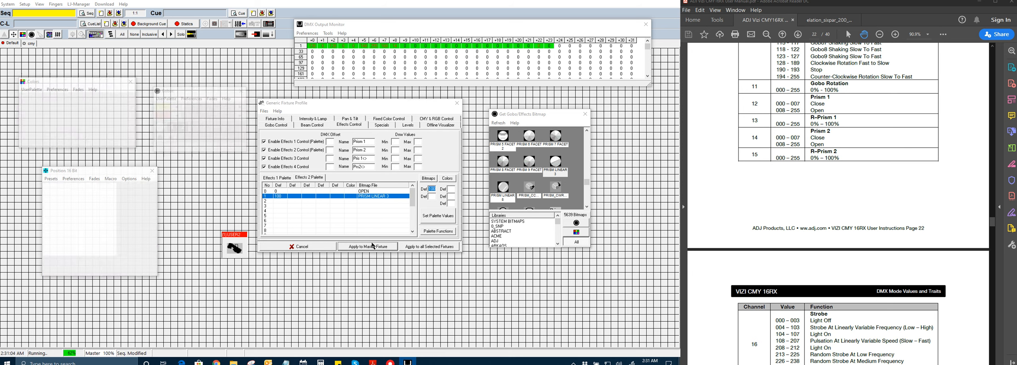
pyautogui.moveTo(185, 187); pyautogui.dragTo(214, 156)
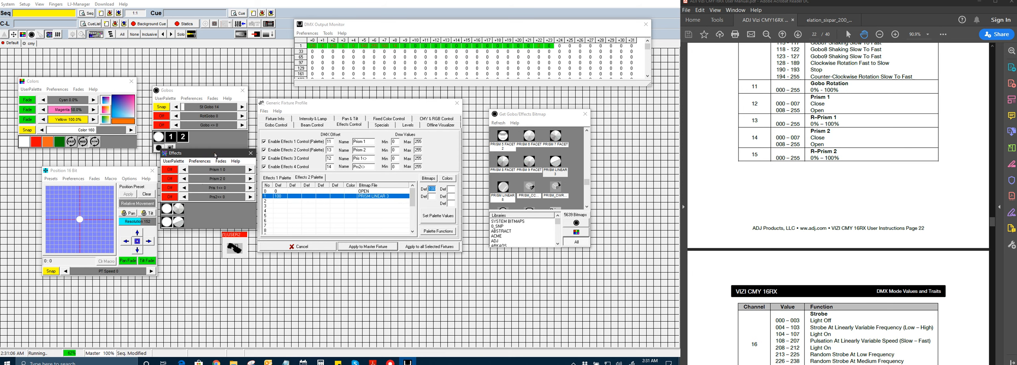
pyautogui.click(180, 207)
pyautogui.click(180, 222)
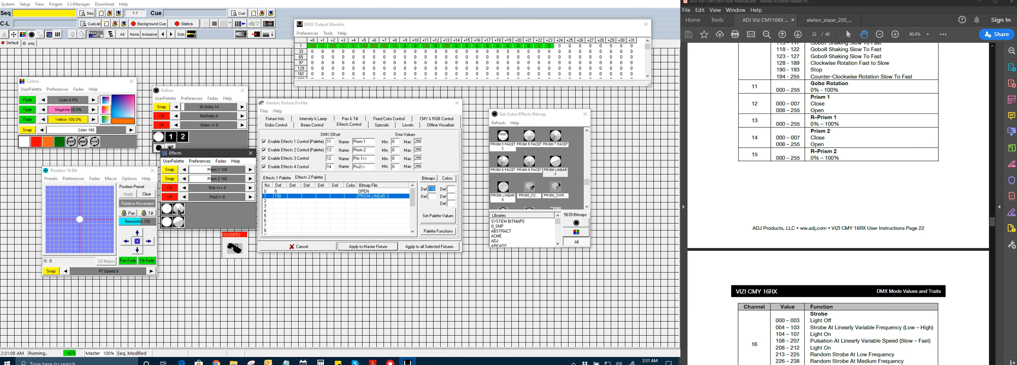
pyautogui.moveTo(203, 189); pyautogui.dragTo(245, 198)
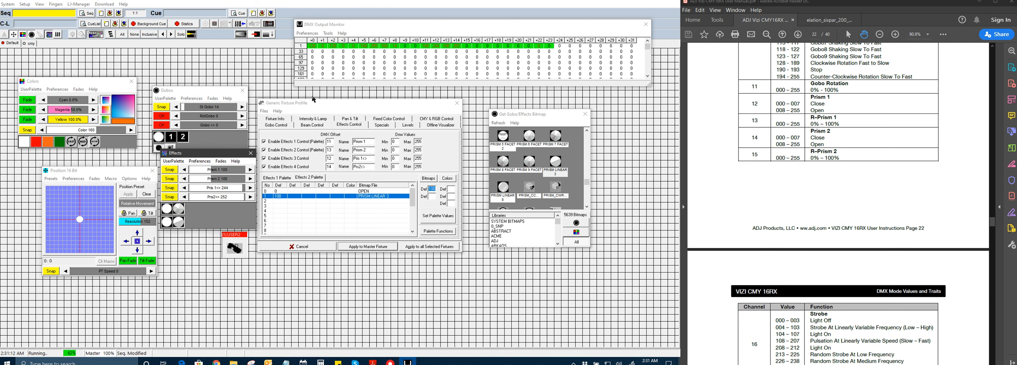
# Enable focus at DMX offset 17, near 0 and far 255, and zoom at offset 19, wide 255 and narrow 0.
pyautogui.moveTo(325, 104)
pyautogui.mouseDown()
pyautogui.moveTo(348, 101)
pyautogui.moveTo(329, 102)
pyautogui.mouseUp()
pyautogui.scroll(-3, 761, 147)
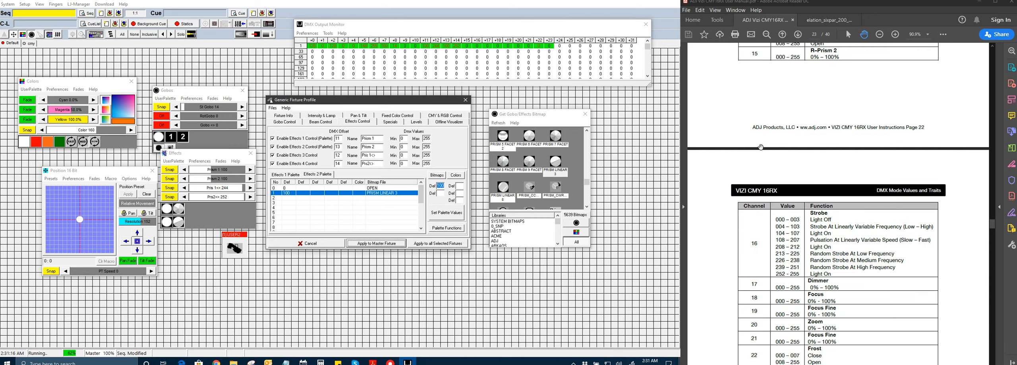
pyautogui.scroll(-4, 760, 147)
pyautogui.scroll(-1, 754, 161)
pyautogui.scroll(-2, 755, 160)
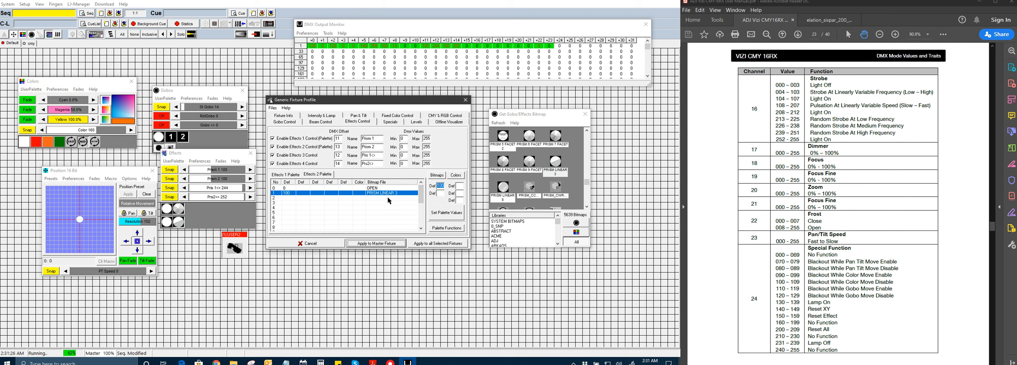
pyautogui.click(314, 123)
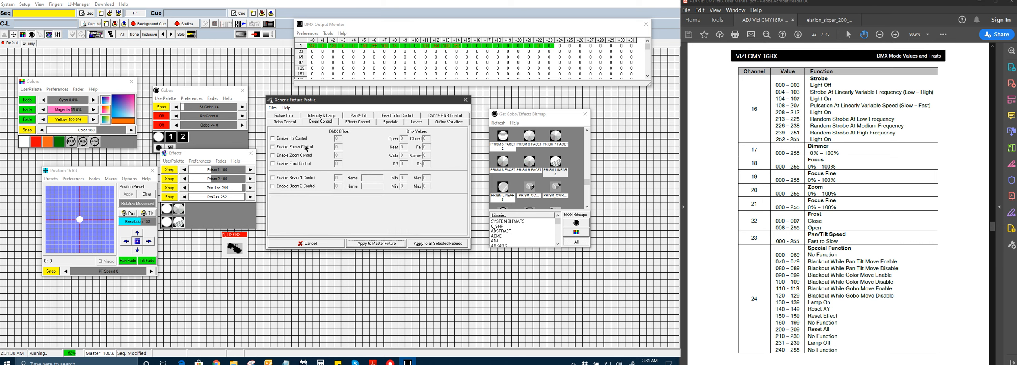
pyautogui.click(305, 147)
pyautogui.click(304, 155)
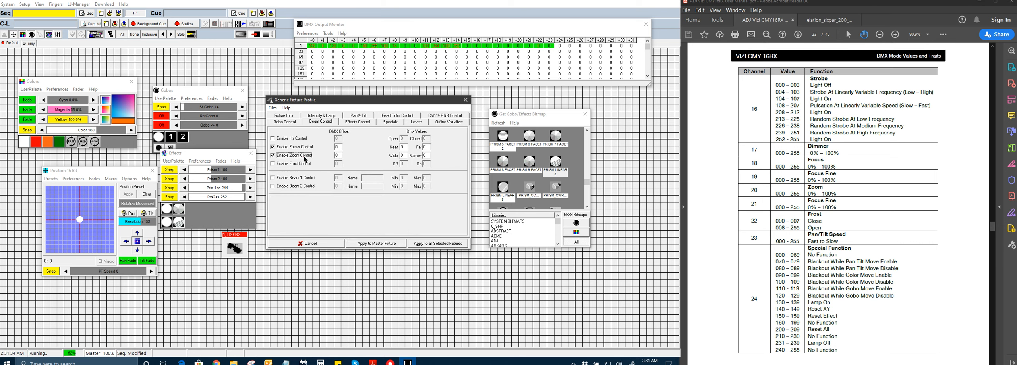
pyautogui.doubleClick(338, 147)
pyautogui.doubleClick(337, 156)
# Enable Beam 1 as Pulse with range 108 to 207 and Beam 2 as Random with range 213 to 251, both at DMX offset 15.
pyautogui.click(324, 118)
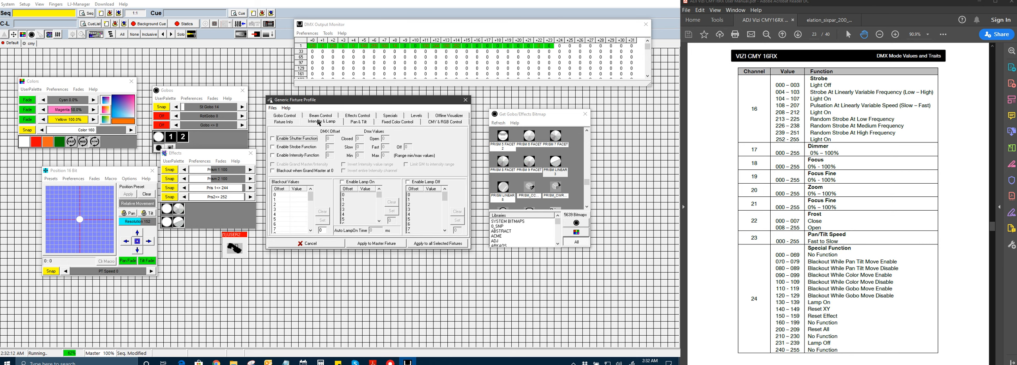
pyautogui.click(320, 116)
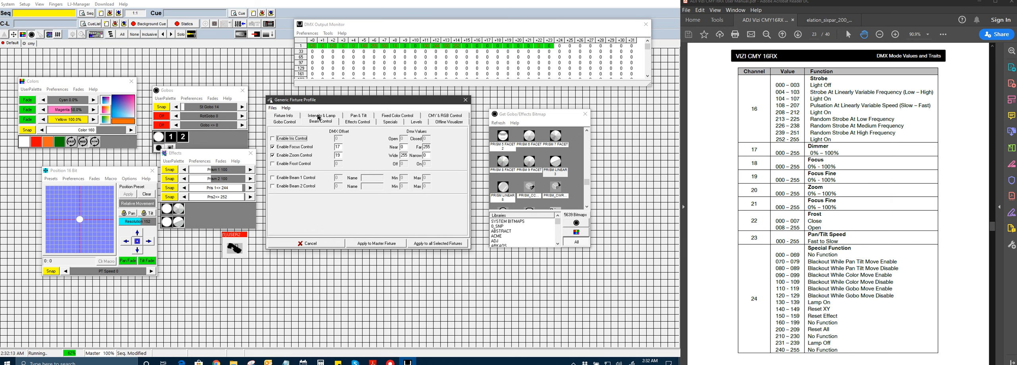
pyautogui.click(311, 177)
pyautogui.click(309, 187)
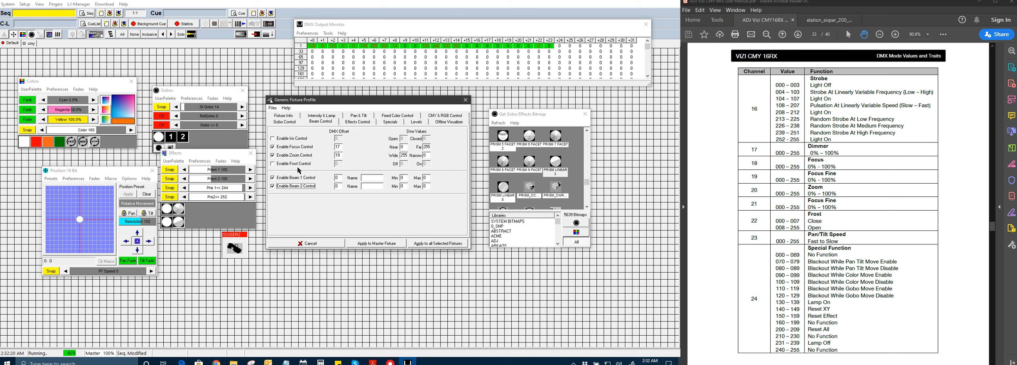
pyautogui.click(339, 177)
pyautogui.doubleClick(341, 185)
pyautogui.write('Random')
# Apply the profile to the master fixture and rearrange the Effects, Gobos and Beam windows so they do not overlap.
pyautogui.click(387, 245)
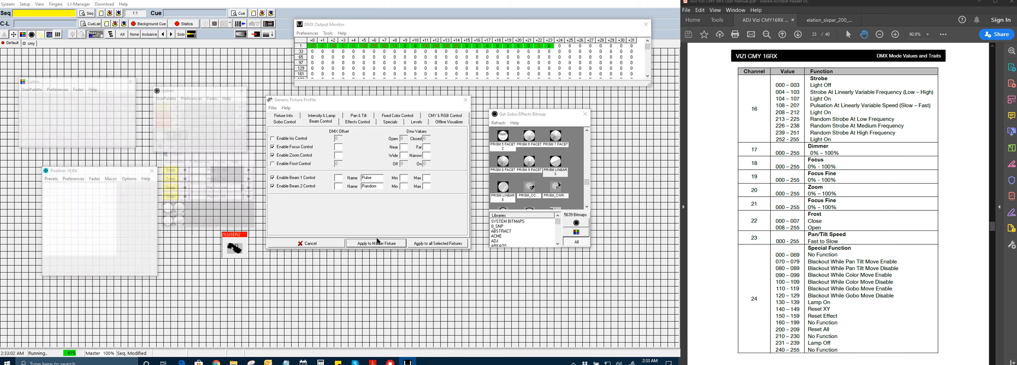
pyautogui.moveTo(208, 156); pyautogui.dragTo(208, 271)
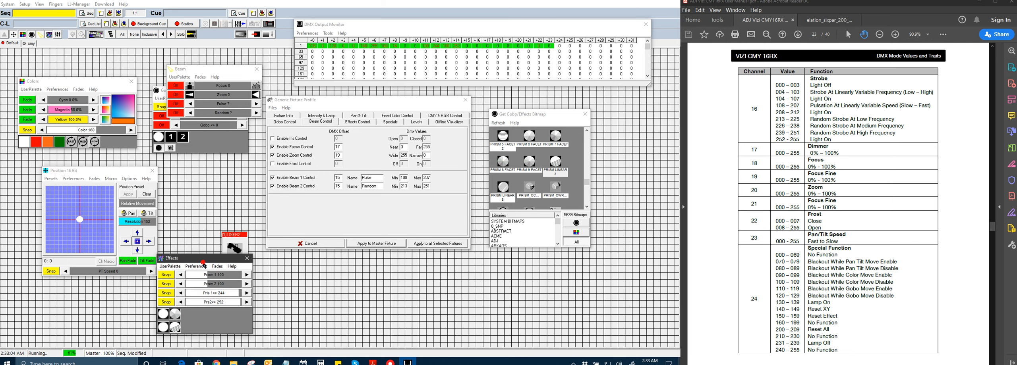
pyautogui.click(203, 149)
pyautogui.moveTo(204, 93); pyautogui.dragTo(216, 164)
pyautogui.moveTo(214, 70); pyautogui.dragTo(214, 110)
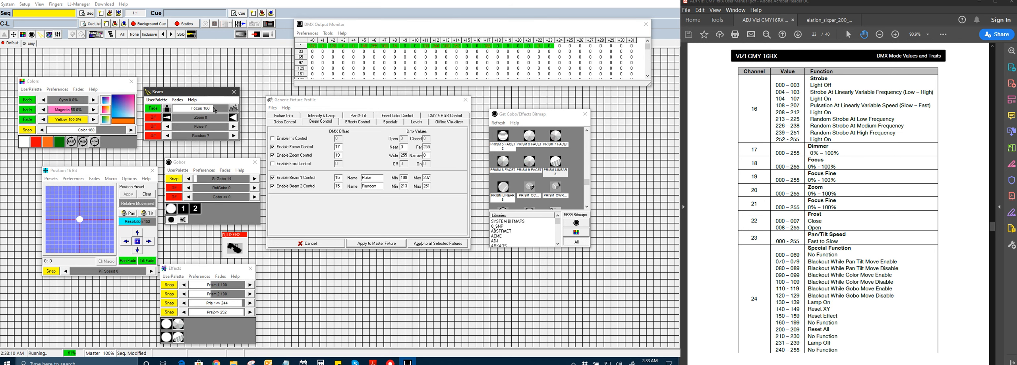
# Open the Levels control window, place it below the fixture profile dialog and try its fine focus and zoom faders.
pyautogui.click(58, 35)
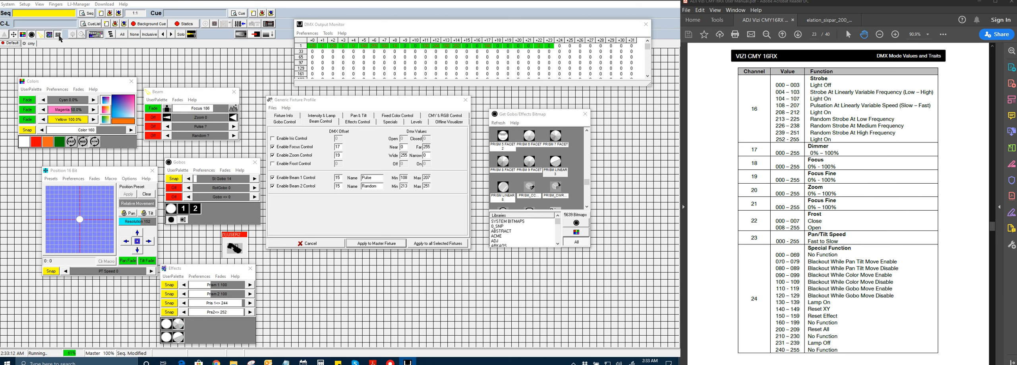
pyautogui.moveTo(185, 261); pyautogui.dragTo(352, 263)
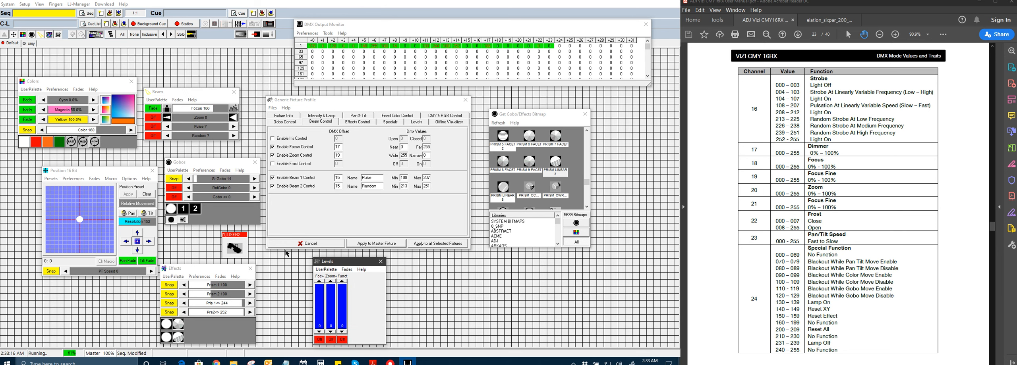
pyautogui.moveTo(320, 317); pyautogui.dragTo(331, 337)
pyautogui.moveTo(320, 305); pyautogui.dragTo(321, 333)
# Test the beam controls by setting Zoom to 170 and alternating between Pulse and Random values.
pyautogui.moveTo(177, 118); pyautogui.dragTo(220, 126)
pyautogui.moveTo(188, 135); pyautogui.dragTo(218, 138)
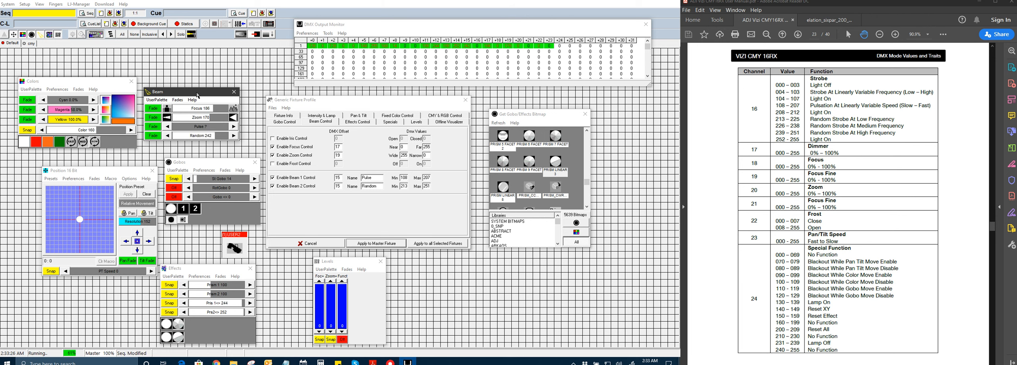
pyautogui.moveTo(192, 93); pyautogui.dragTo(199, 116)
pyautogui.moveTo(195, 151); pyautogui.dragTo(217, 159)
pyautogui.moveTo(221, 151); pyautogui.dragTo(218, 150)
pyautogui.click(219, 161)
pyautogui.click(217, 160)
pyautogui.click(214, 150)
pyautogui.click(215, 158)
pyautogui.click(216, 149)
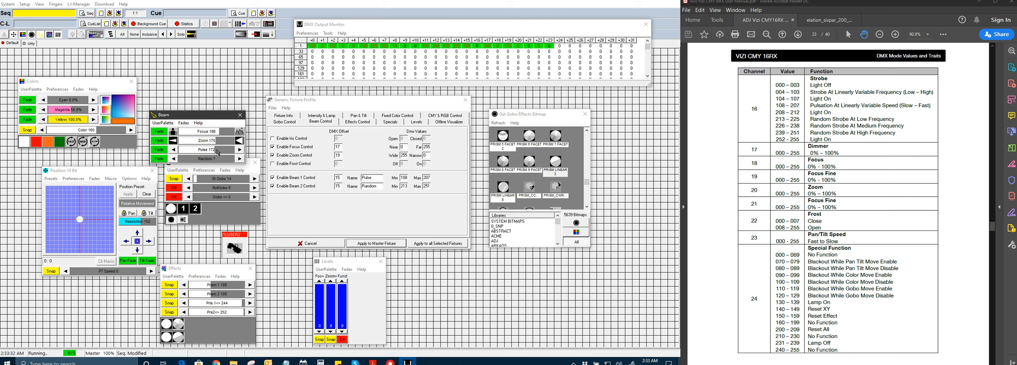
pyautogui.click(204, 157)
pyautogui.moveTo(204, 149); pyautogui.dragTo(209, 148)
pyautogui.click(203, 158)
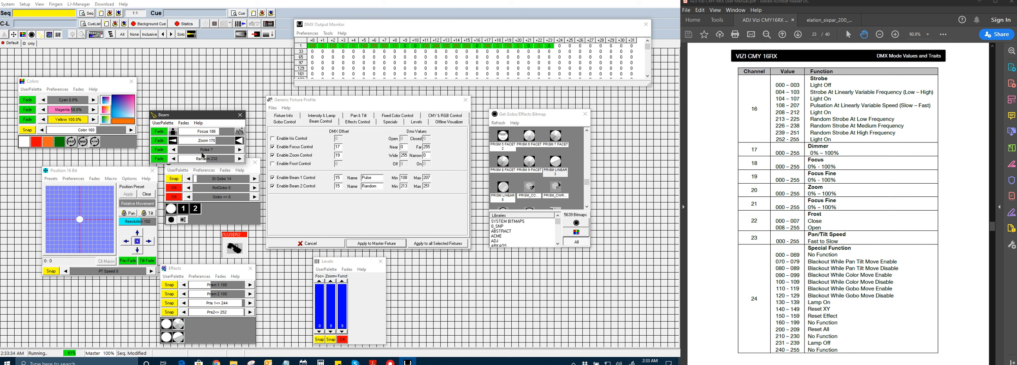
pyautogui.click(201, 150)
pyautogui.click(204, 159)
pyautogui.click(206, 151)
pyautogui.click(211, 159)
pyautogui.click(215, 150)
pyautogui.moveTo(216, 159)
pyautogui.mouseDown()
pyautogui.moveTo(203, 159)
pyautogui.moveTo(218, 151)
pyautogui.mouseUp()
pyautogui.click(211, 159)
pyautogui.click(210, 150)
pyautogui.click(206, 160)
pyautogui.click(202, 150)
pyautogui.moveTo(203, 158); pyautogui.dragTo(176, 154)
pyautogui.moveTo(196, 119); pyautogui.dragTo(203, 105)
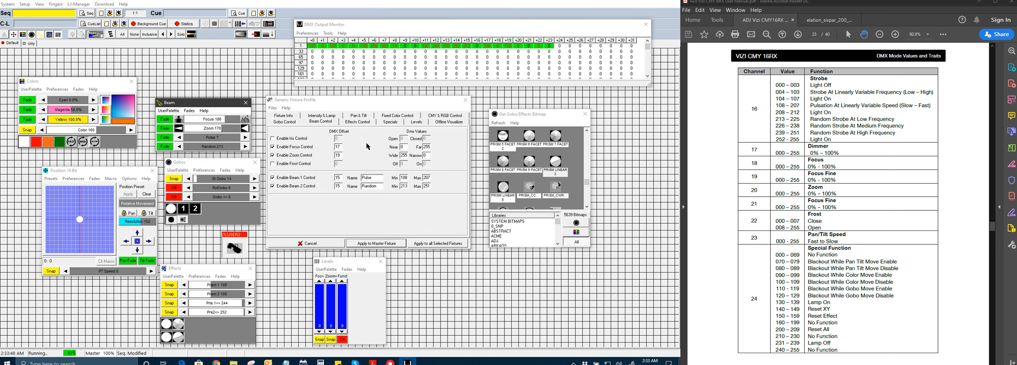
# Enable the shutter, strobe and intensity functions, set intensity to DMX offset 16 with maximum 255, and enable Grand Master/Intensity.
pyautogui.click(330, 117)
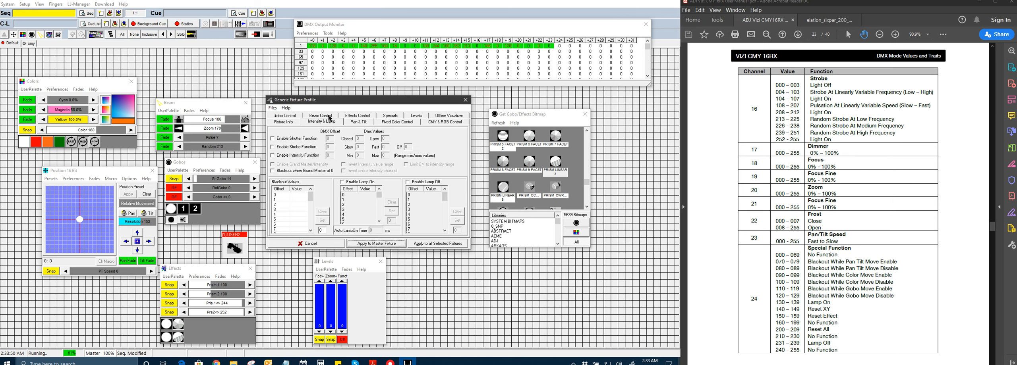
pyautogui.click(301, 139)
pyautogui.click(301, 147)
pyautogui.click(307, 157)
pyautogui.press('Tab')
pyautogui.write('16')
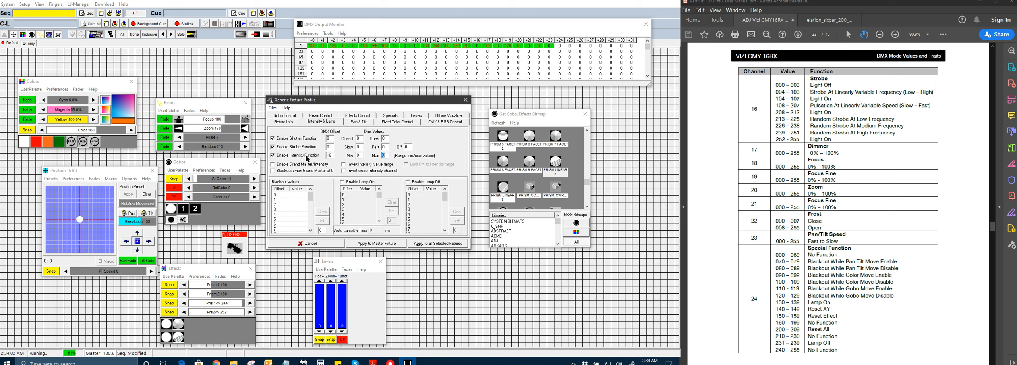
pyautogui.click(307, 166)
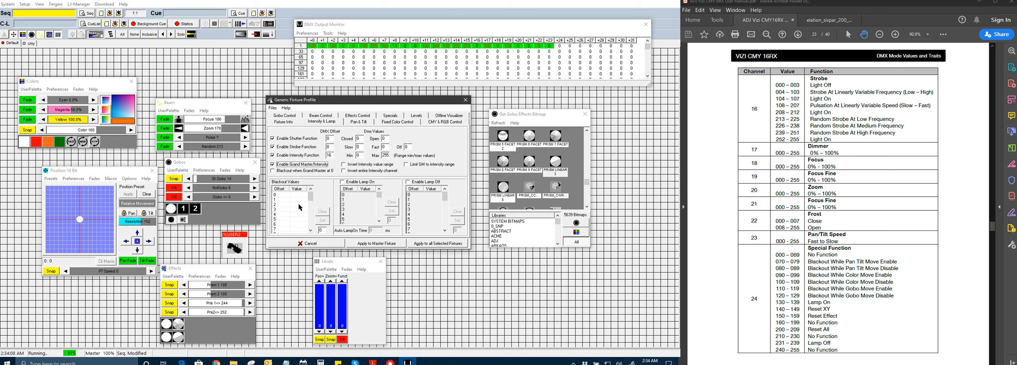
# Set the blackout value for DMX offset 16 to 0.
pyautogui.scroll(-4, 298, 207)
pyautogui.click(296, 215)
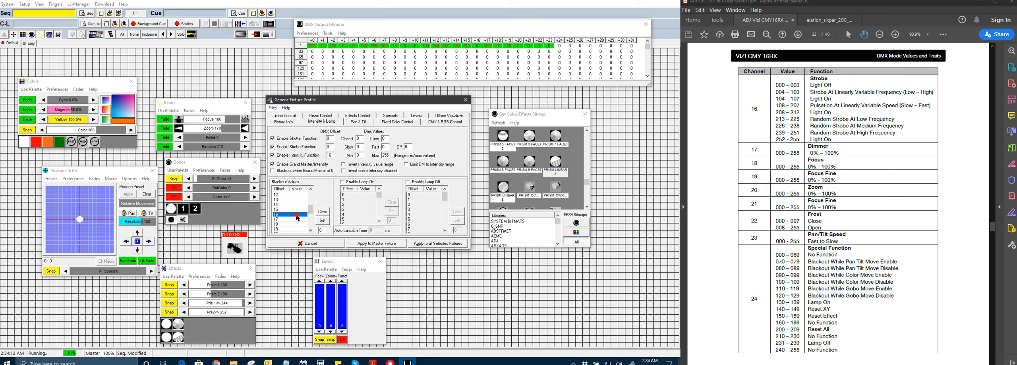
pyautogui.click(323, 221)
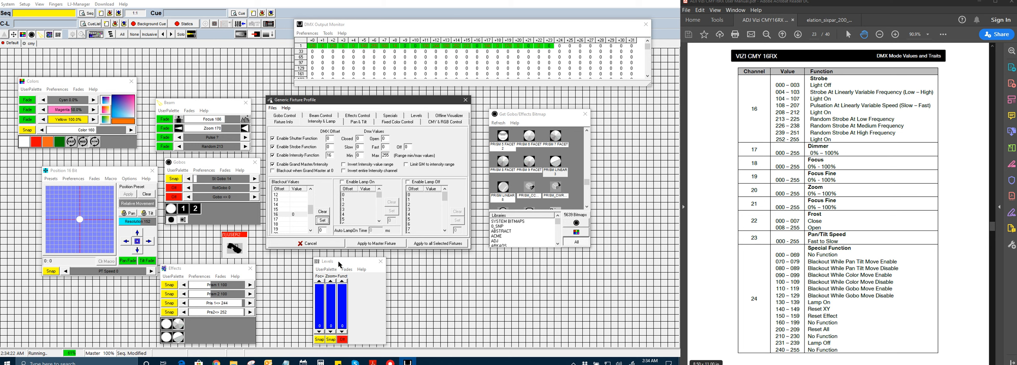
# Set shutter to offset 15 with closed 0 and open 105, and strobe to offset 15 with slow 4, fast 103 and off 255.
pyautogui.click(331, 138)
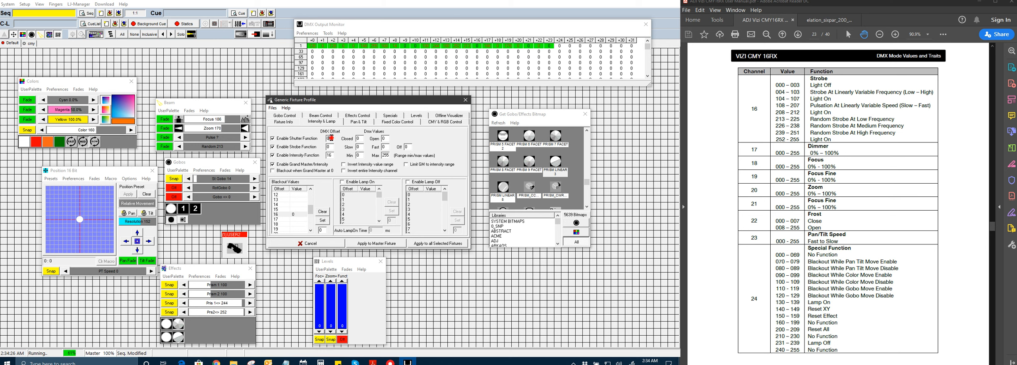
pyautogui.write('15')
pyautogui.press('Tab')
pyautogui.click(331, 148)
pyautogui.moveTo(332, 148); pyautogui.dragTo(320, 152)
# Enable Lamp On with value 135 at offset 23 and a 5000 ms auto time, and Lamp Off with value 235.
pyautogui.click(345, 183)
pyautogui.click(413, 183)
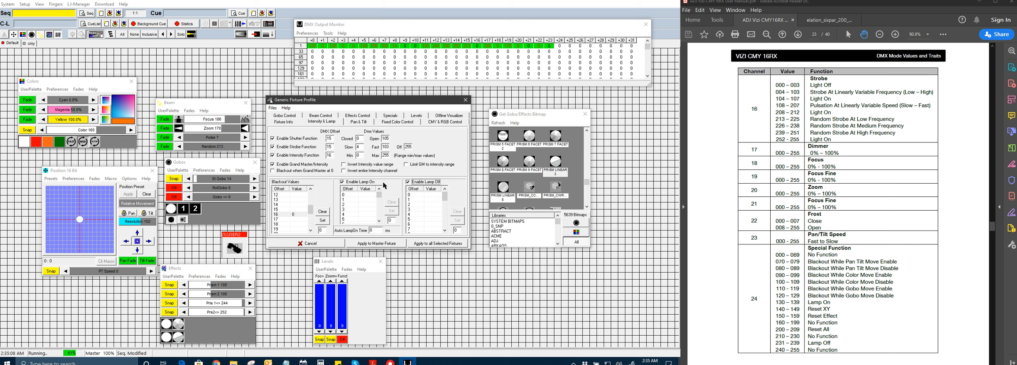
pyautogui.moveTo(383, 104); pyautogui.dragTo(389, 100)
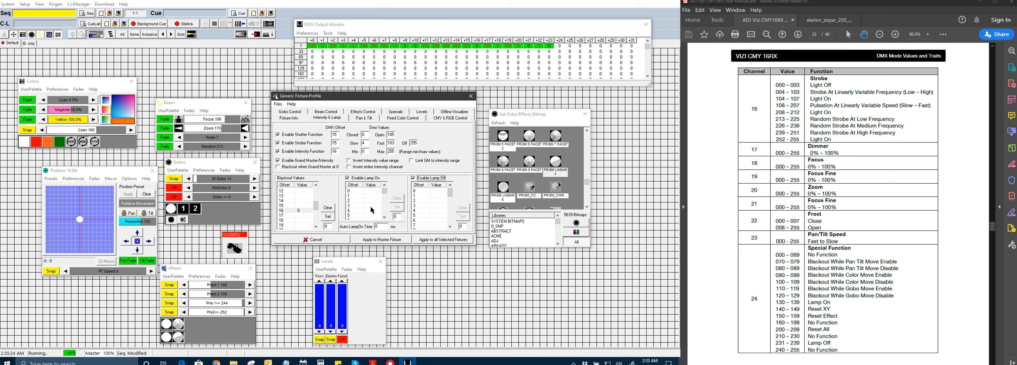
pyautogui.scroll(-1, 365, 202)
pyautogui.click(366, 201)
pyautogui.doubleClick(380, 226)
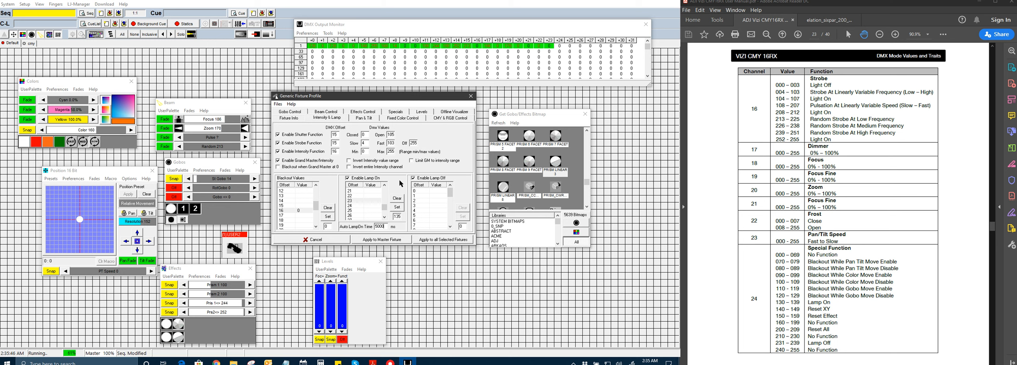
pyautogui.click(397, 207)
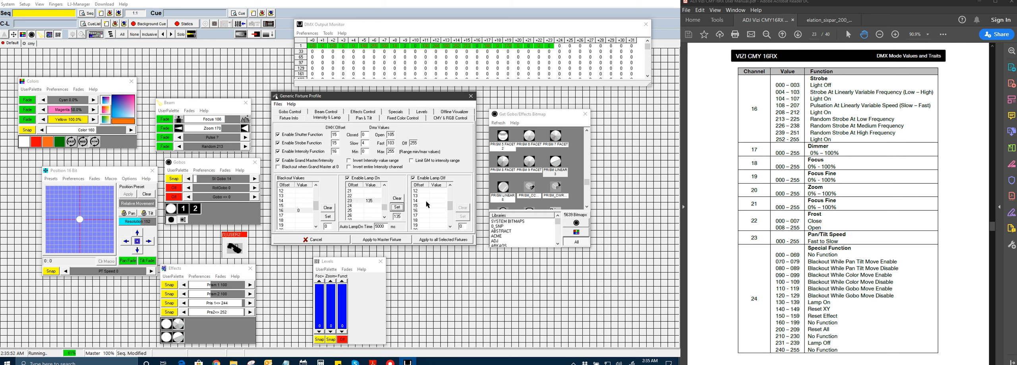
pyautogui.click(429, 215)
pyautogui.click(463, 217)
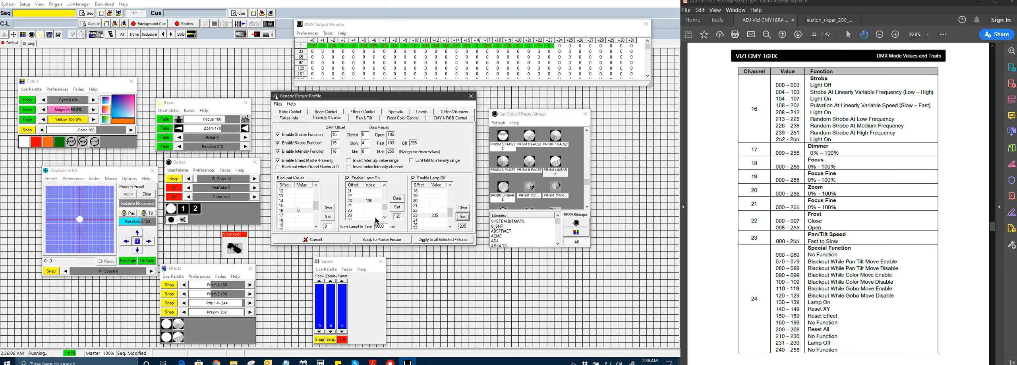
# Apply the profile to the master fixture and rearrange the Beam and Intensity windows to reduce their overlap.
pyautogui.click(385, 241)
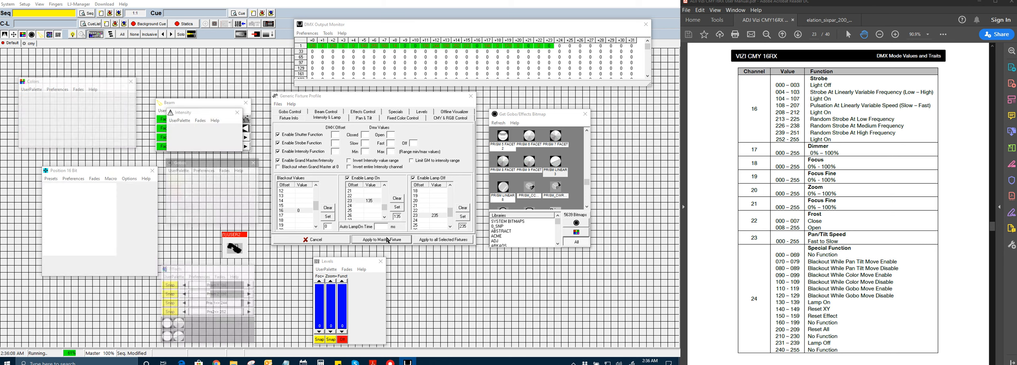
pyautogui.moveTo(202, 98); pyautogui.dragTo(206, 55)
pyautogui.moveTo(207, 115); pyautogui.dragTo(207, 108)
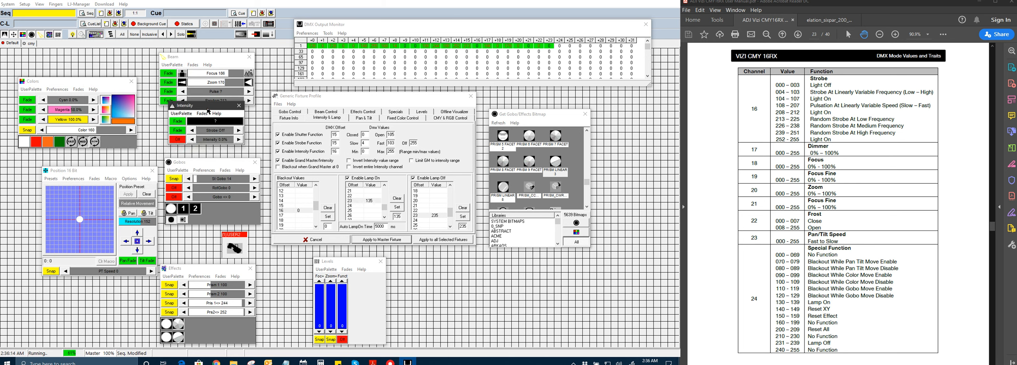
# Test the shutter, intensity and strobe controls against the Pulse and Random beam controls, finishing with the shutter open.
pyautogui.click(210, 123)
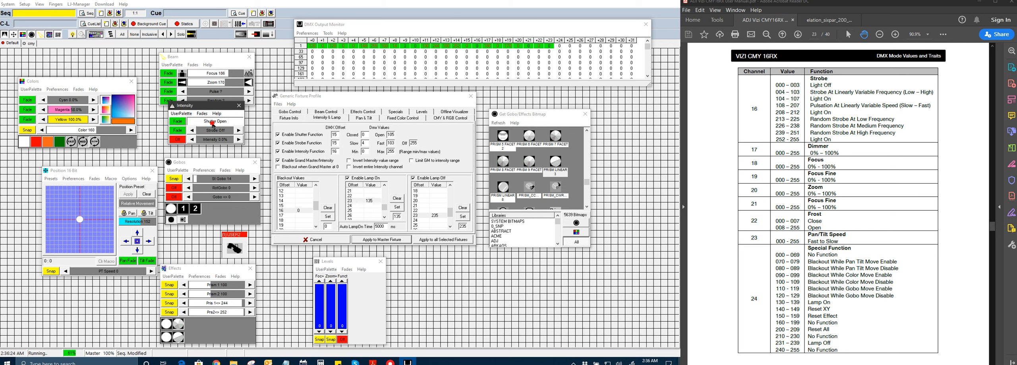
pyautogui.moveTo(212, 139); pyautogui.dragTo(229, 140)
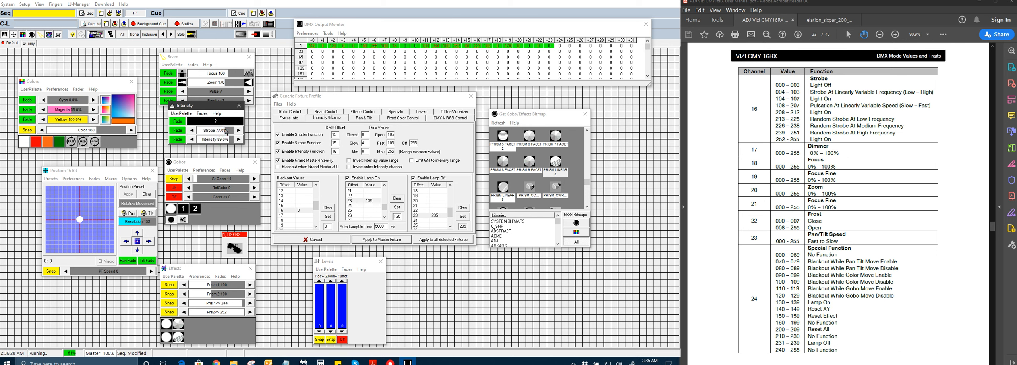
pyautogui.click(225, 92)
pyautogui.click(218, 103)
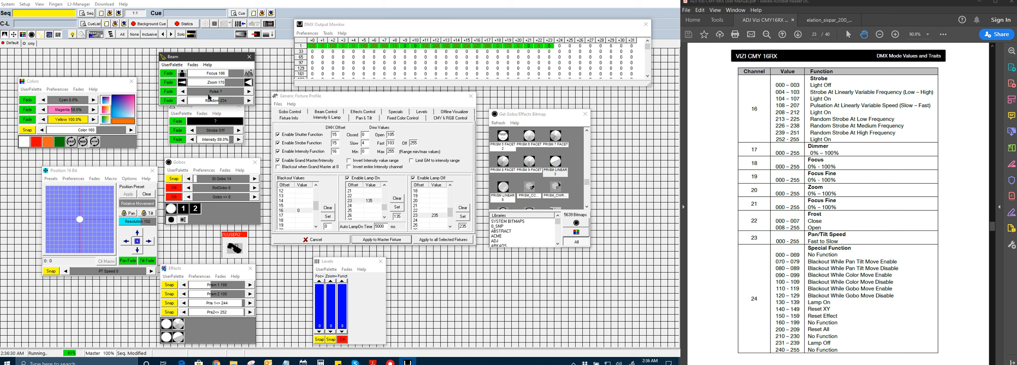
pyautogui.click(213, 91)
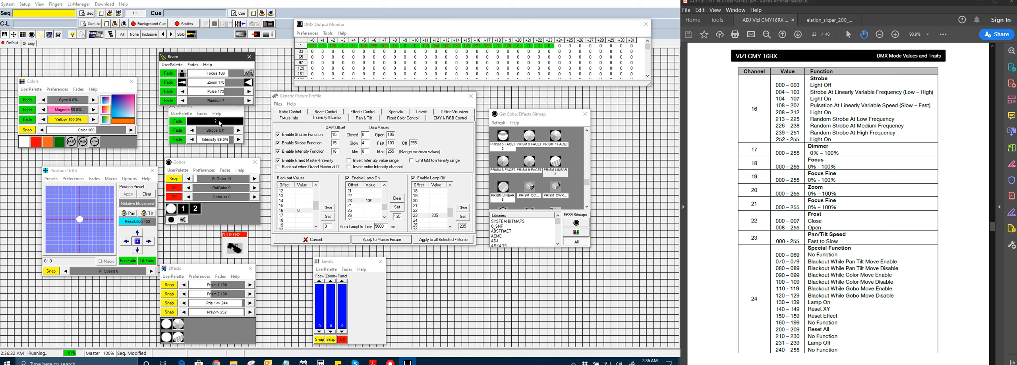
pyautogui.click(220, 122)
pyautogui.moveTo(217, 108); pyautogui.dragTo(220, 112)
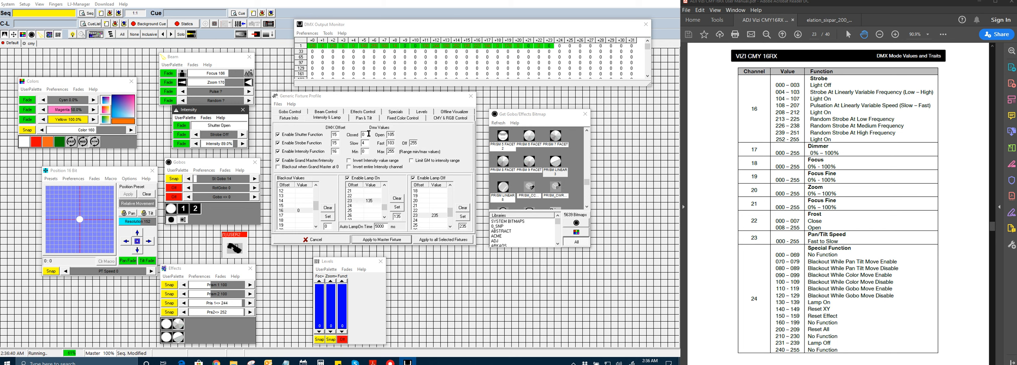
# Enable frost control at DMX offset 21 with off 0 and on 255, and apply it to the master fixture.
pyautogui.click(331, 114)
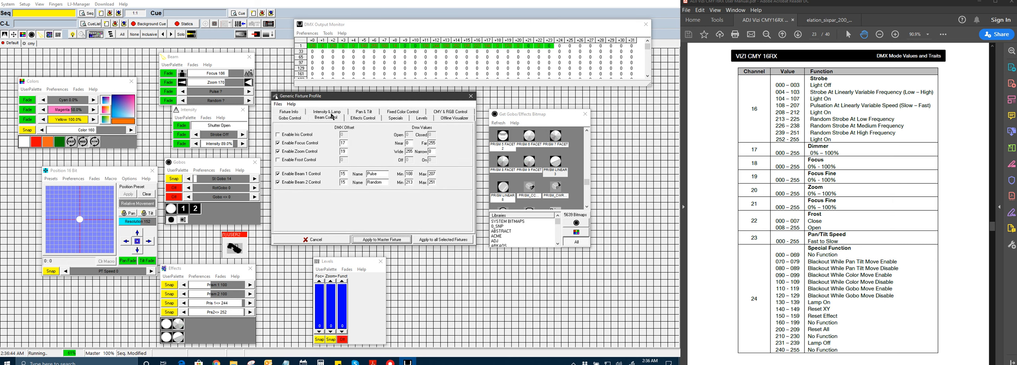
pyautogui.click(286, 161)
pyautogui.press('Tab')
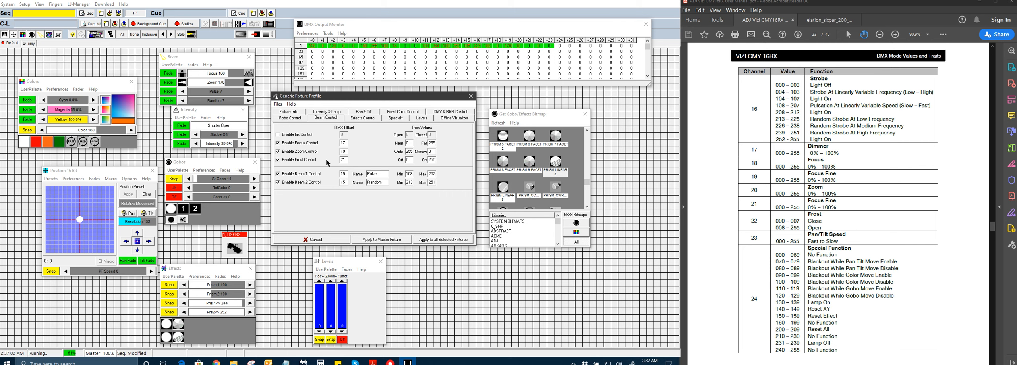
pyautogui.click(381, 240)
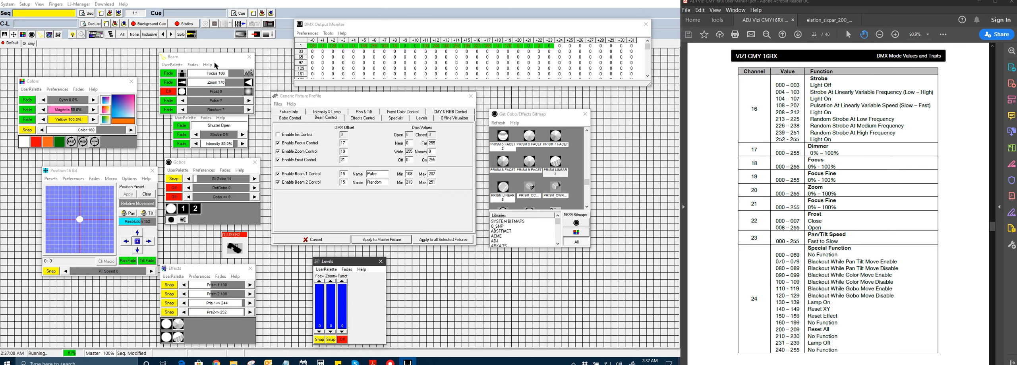
# Move the Beam window above the Intensity window and shift the Gobos window so the controls are all accessible.
pyautogui.moveTo(206, 92); pyautogui.dragTo(178, 94)
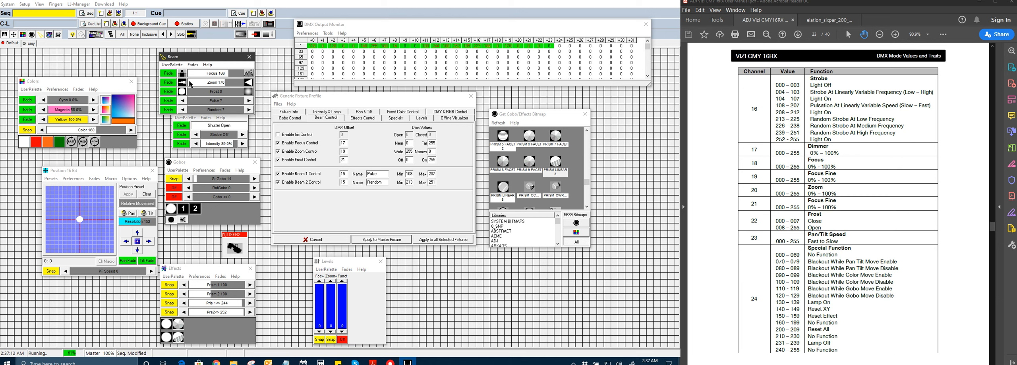
pyautogui.moveTo(204, 60); pyautogui.dragTo(207, 47)
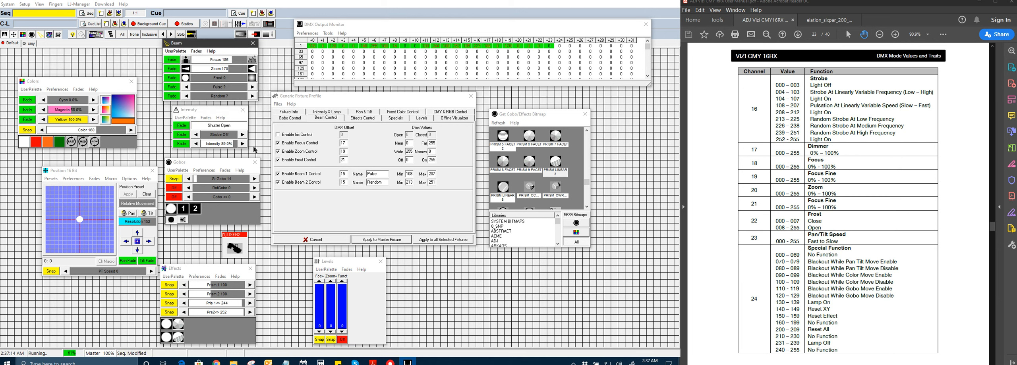
pyautogui.moveTo(215, 162); pyautogui.dragTo(217, 158)
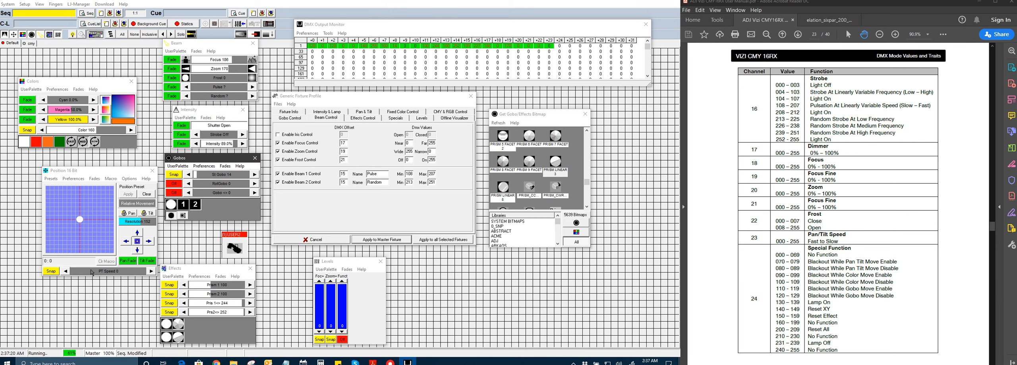
pyautogui.click(91, 272)
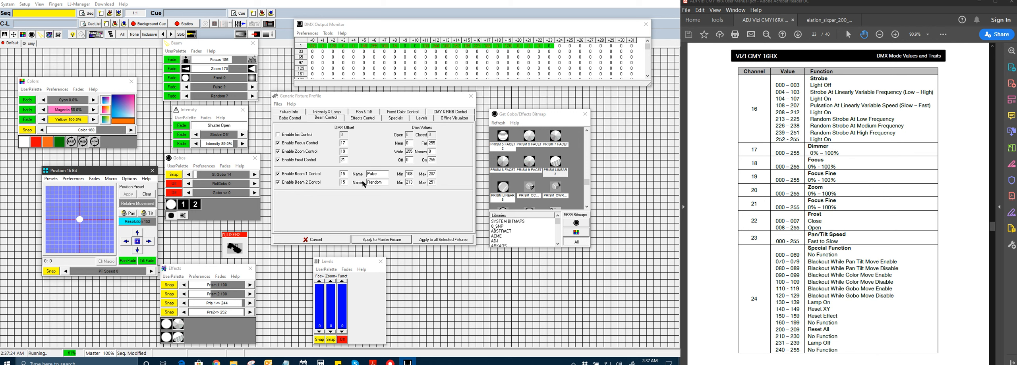
# Enable the fixture reset function with value 205 at offset 23 and a 5000 ms minimum reset time, and apply it to the master fixture.
pyautogui.click(396, 118)
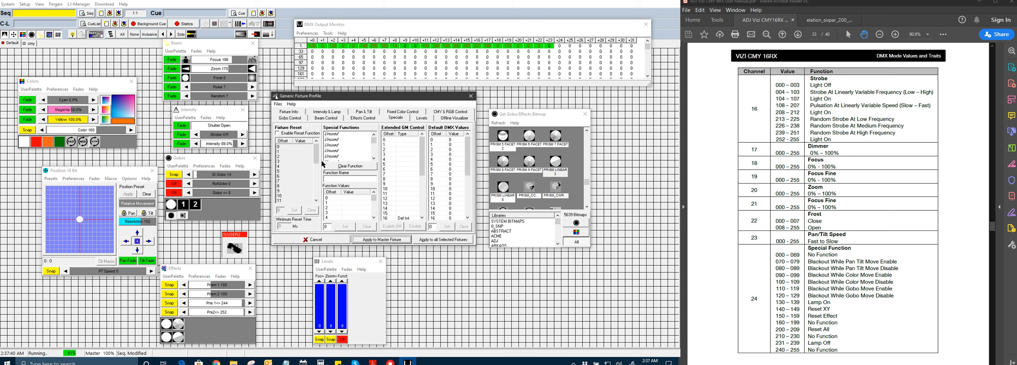
pyautogui.click(300, 133)
pyautogui.scroll(-4, 289, 168)
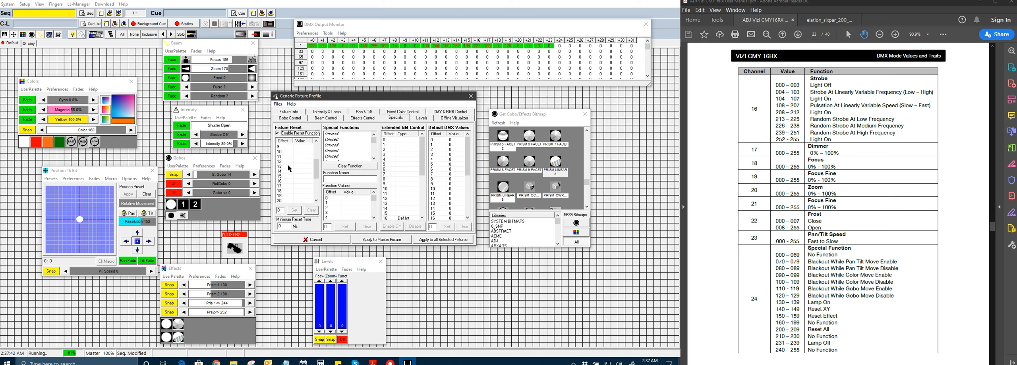
pyautogui.click(294, 186)
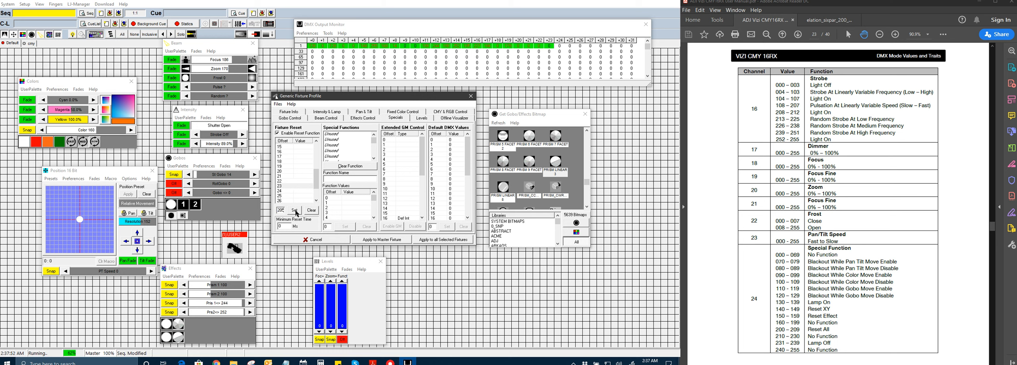
pyautogui.click(287, 226)
pyautogui.click(293, 211)
pyautogui.click(377, 240)
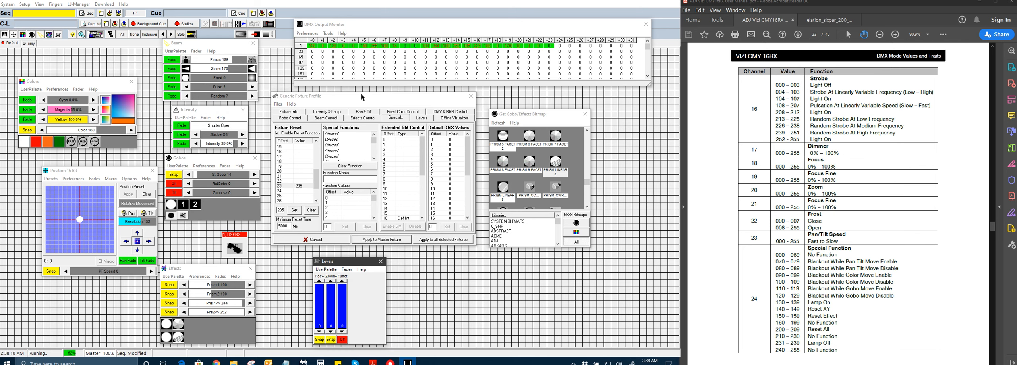
# Define the first special function as "No func" with value 0 at offset 23.
pyautogui.moveTo(360, 94); pyautogui.dragTo(358, 94)
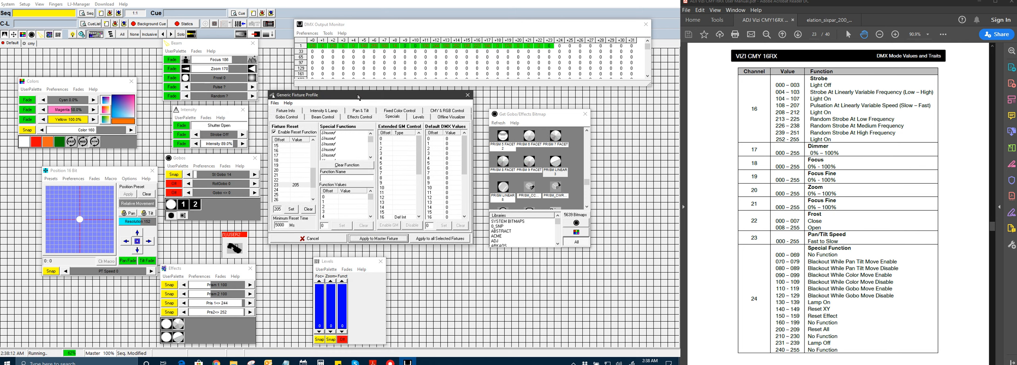
pyautogui.click(337, 134)
pyautogui.click(327, 177)
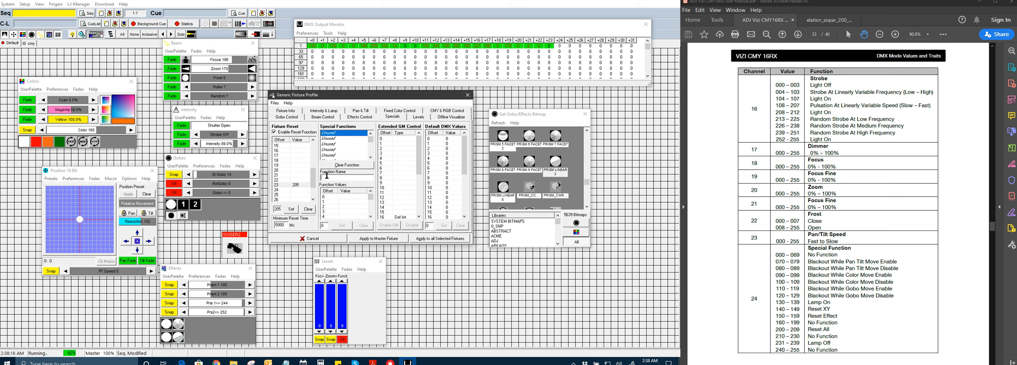
pyautogui.write('No func')
pyautogui.scroll(-1, 342, 205)
pyautogui.click(342, 206)
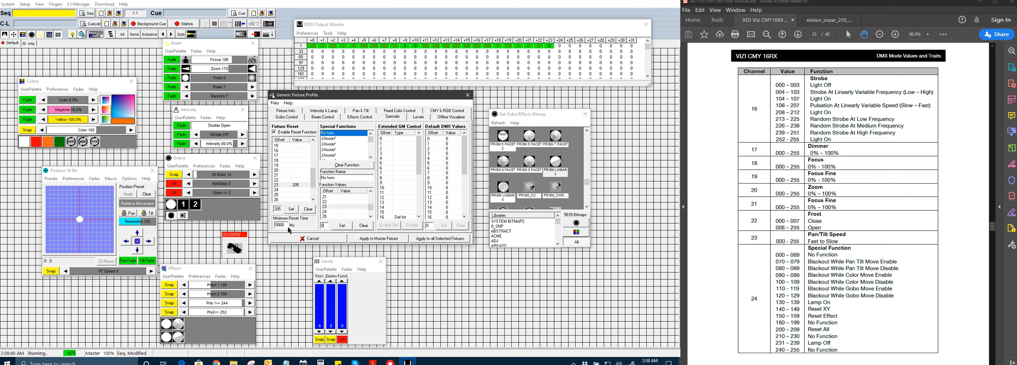
pyautogui.click(342, 226)
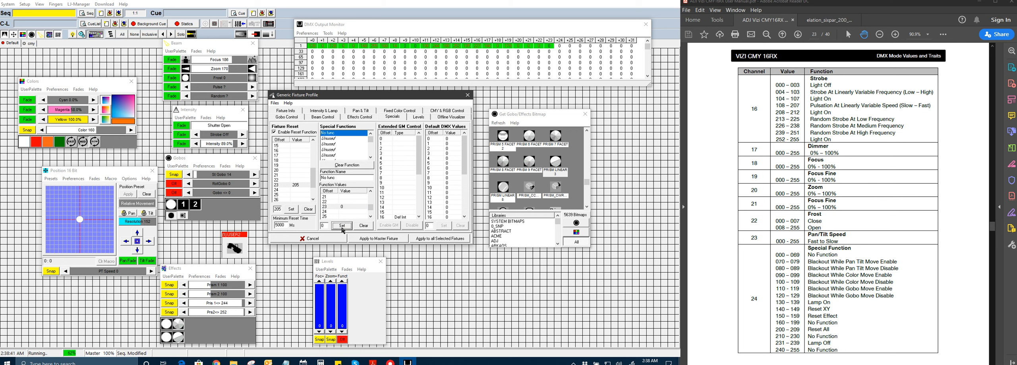
# Define the second special function as "BO PT ON" with value 75 at offset 23.
pyautogui.click(336, 139)
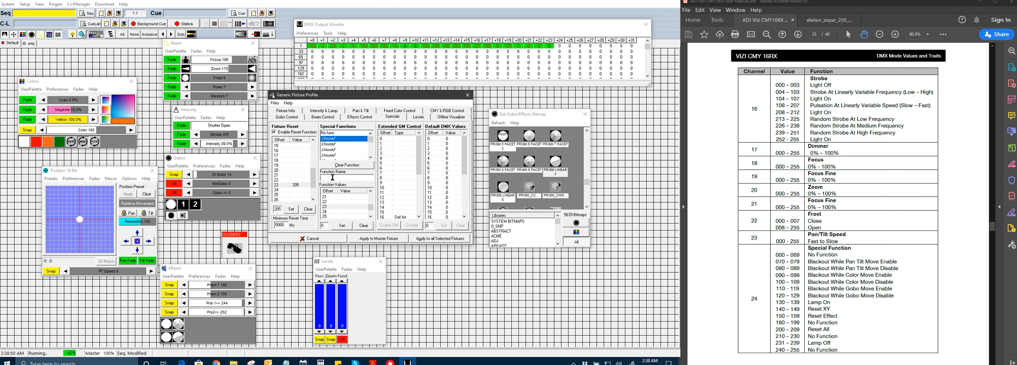
pyautogui.write('BO PT ON')
pyautogui.click(324, 226)
pyautogui.click(342, 226)
# Define the third special function as "BO PT OFF" with value 85 at offset 23.
pyautogui.click(333, 145)
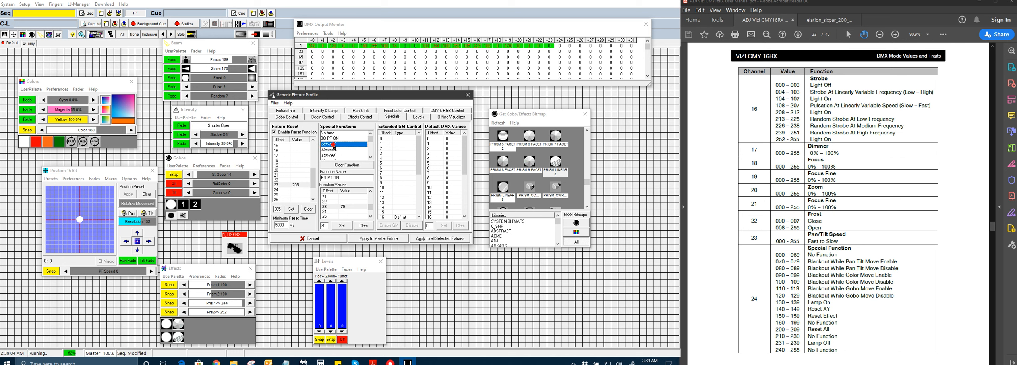
pyautogui.click(338, 176)
pyautogui.write('BO PT')
pyautogui.doubleClick(326, 226)
pyautogui.click(339, 226)
# Apply the special functions to the master fixture and open their list from the repositioned Levels window.
pyautogui.click(367, 240)
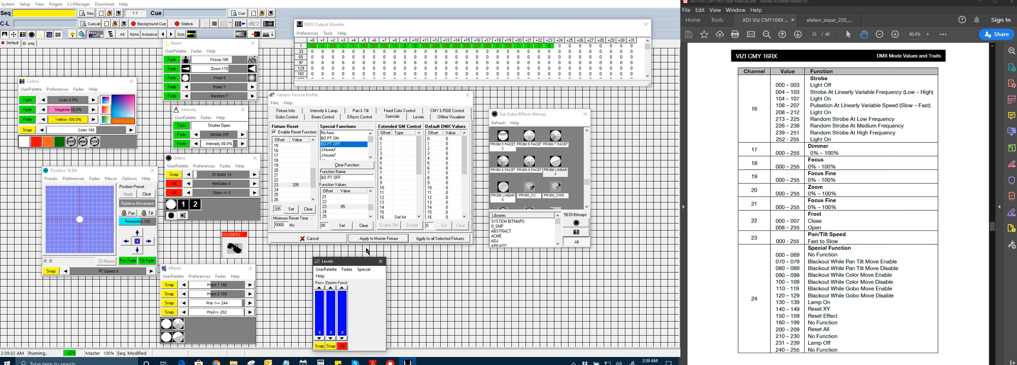
pyautogui.moveTo(363, 263); pyautogui.dragTo(339, 249)
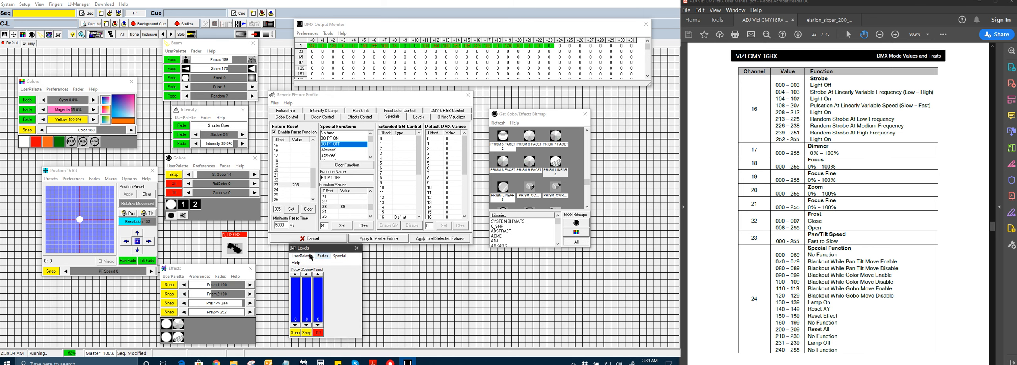
pyautogui.click(339, 257)
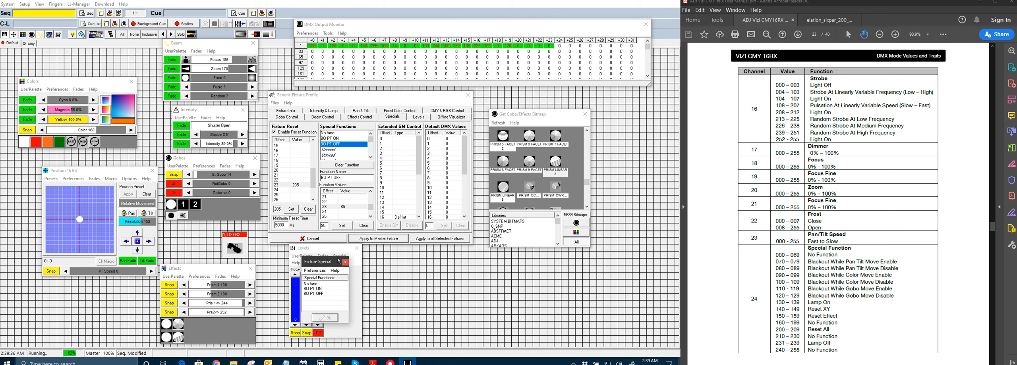
# Test the BO PT ON, BO PT OFF and No func special functions from the repositioned Fixture Special window and close it.
pyautogui.moveTo(324, 267); pyautogui.dragTo(393, 253)
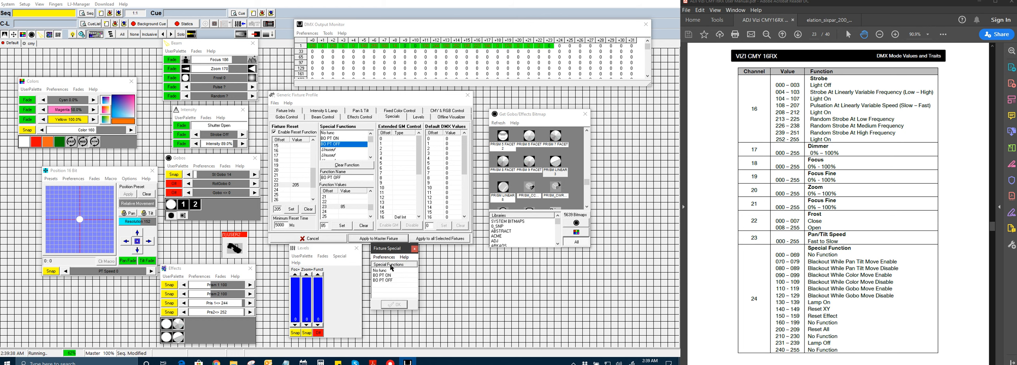
pyautogui.click(385, 271)
pyautogui.click(387, 276)
pyautogui.click(398, 306)
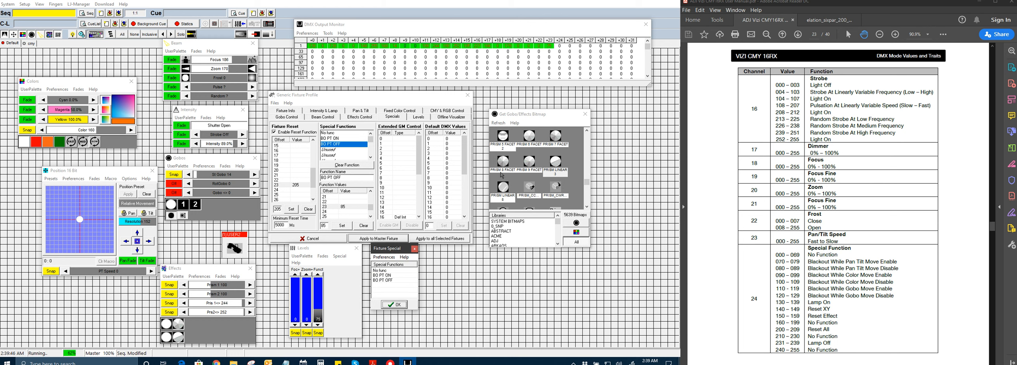
pyautogui.click(386, 280)
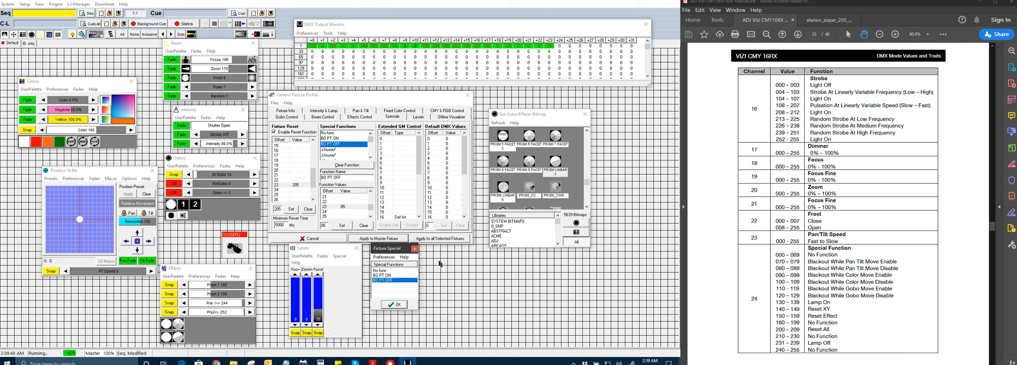
pyautogui.click(397, 306)
pyautogui.click(389, 271)
pyautogui.click(392, 306)
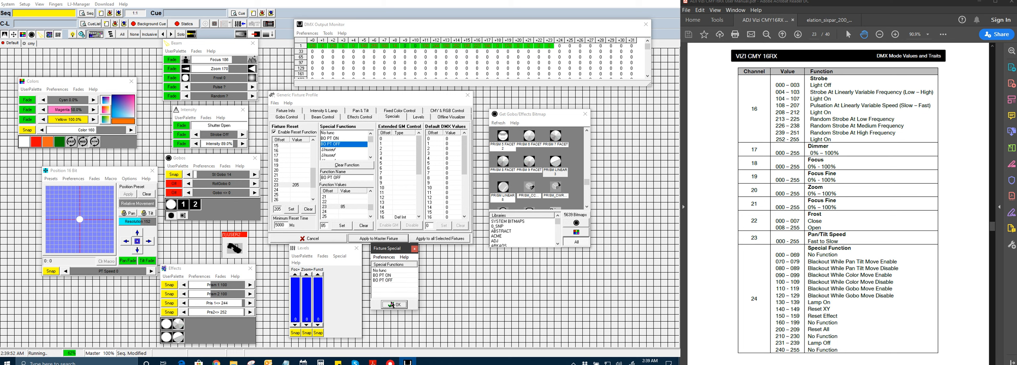
pyautogui.moveTo(396, 249); pyautogui.dragTo(398, 255)
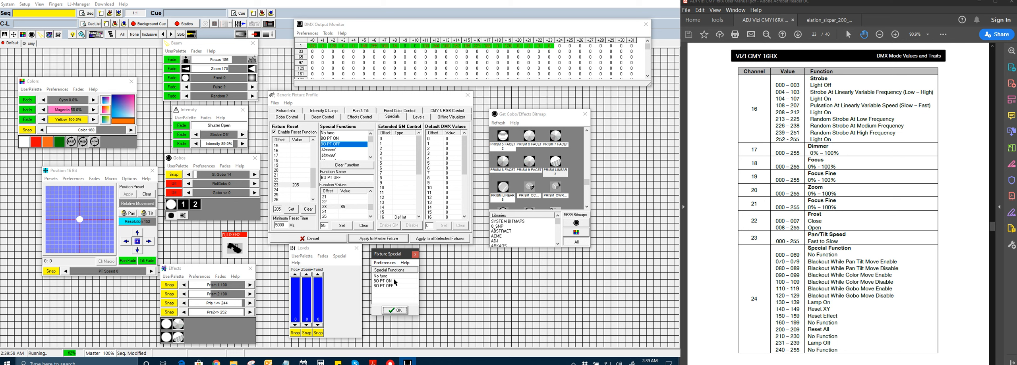
pyautogui.click(415, 255)
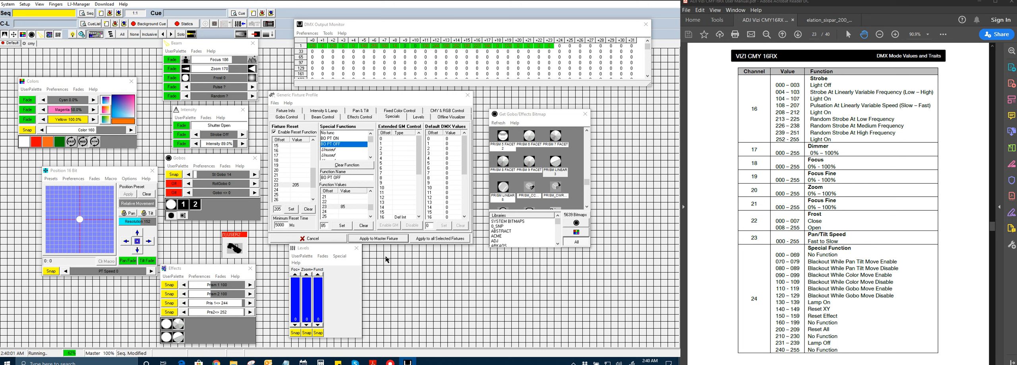
# Reopen and dismiss the fixture's special functions list, then reposition the Levels window below the profile editor.
pyautogui.click(326, 250)
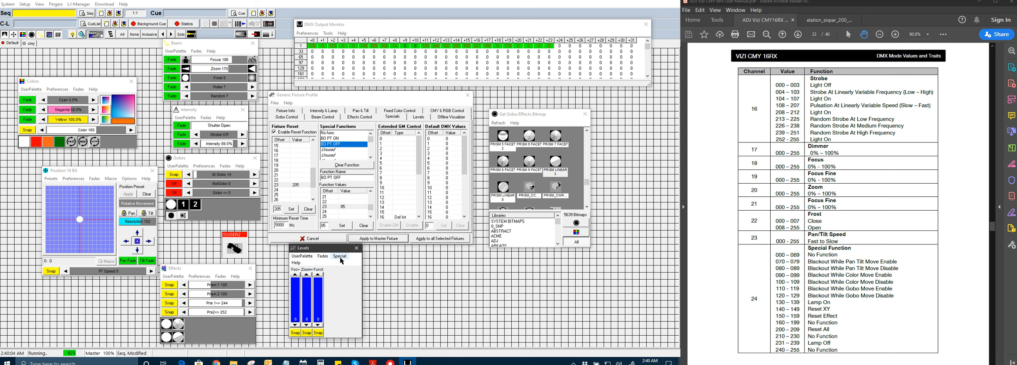
pyautogui.click(334, 256)
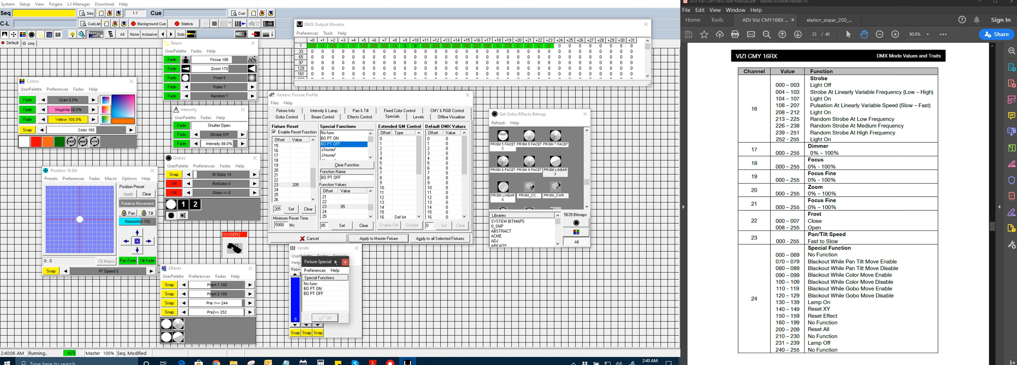
pyautogui.click(347, 257)
pyautogui.moveTo(338, 250); pyautogui.dragTo(327, 254)
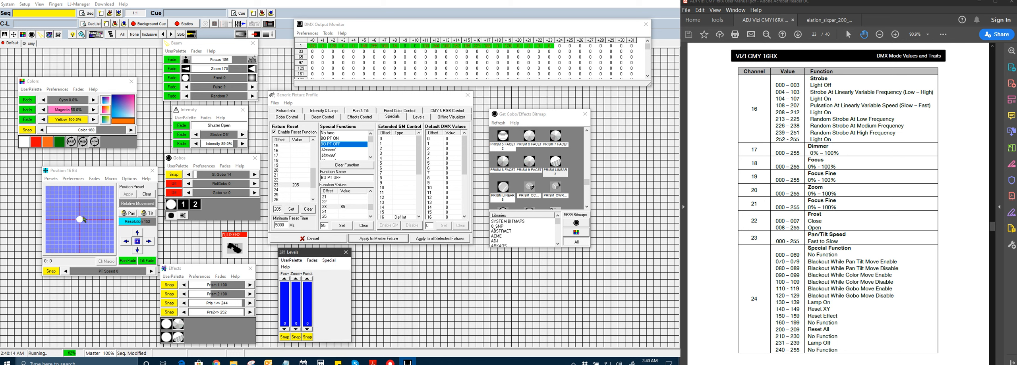
# Move pan and tilt to a corner of the position grid, and start a new sequence without saving the modified one.
pyautogui.moveTo(84, 219); pyautogui.dragTo(113, 185)
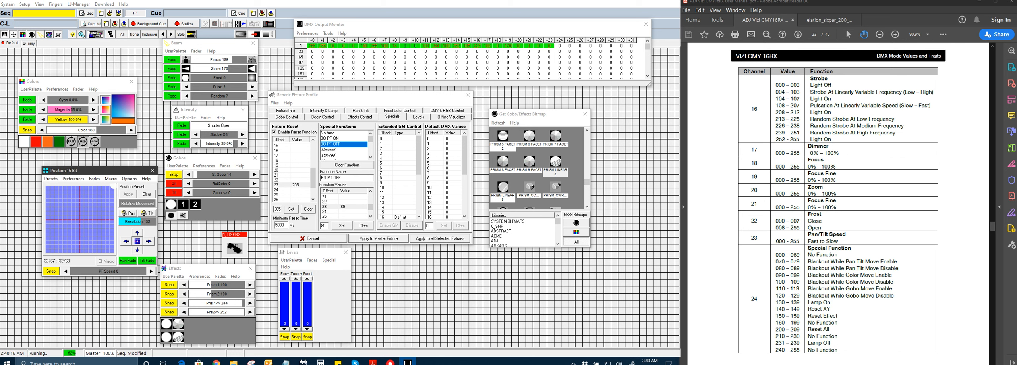
pyautogui.click(101, 16)
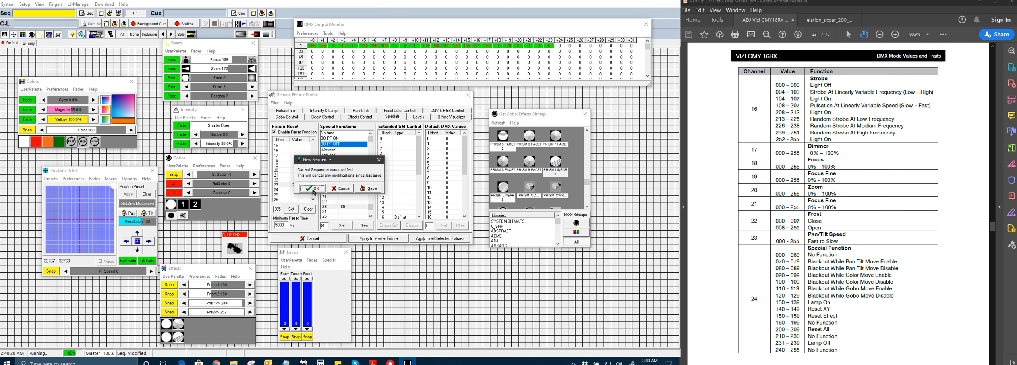
pyautogui.click(311, 188)
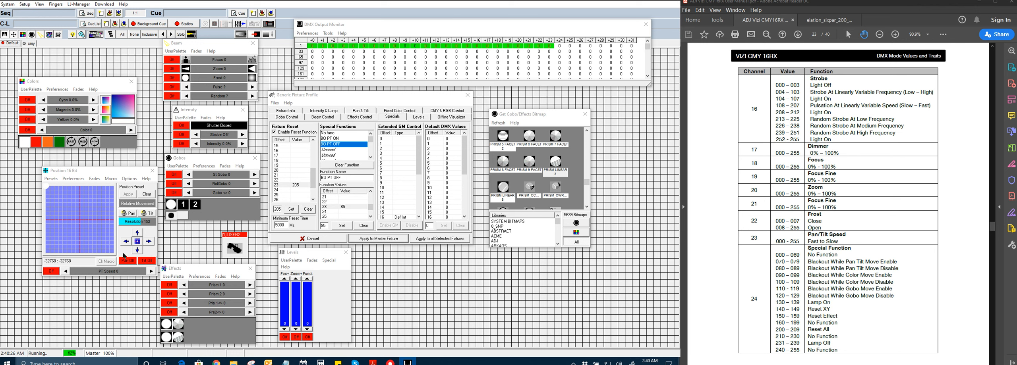
# Test the movement channels by centring the position, driving pan and tilt to 32767 and setting PT Speed to 255.
pyautogui.click(135, 242)
pyautogui.moveTo(80, 220); pyautogui.dragTo(114, 186)
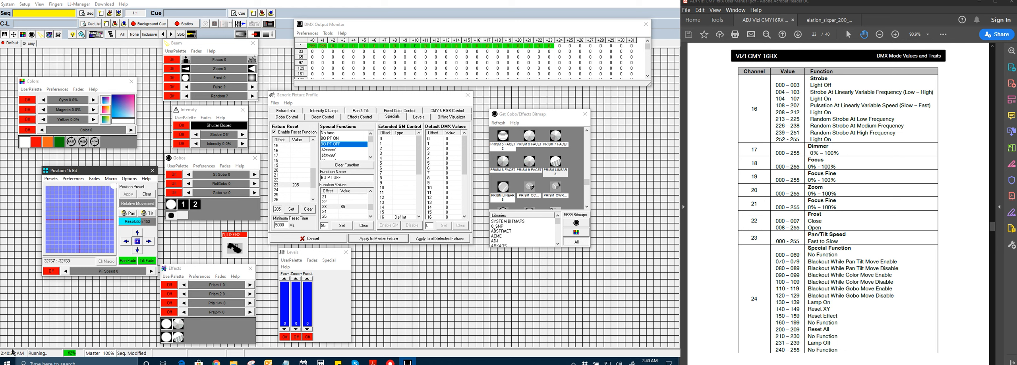
pyautogui.moveTo(72, 274); pyautogui.dragTo(167, 271)
pyautogui.moveTo(114, 186); pyautogui.dragTo(114, 252)
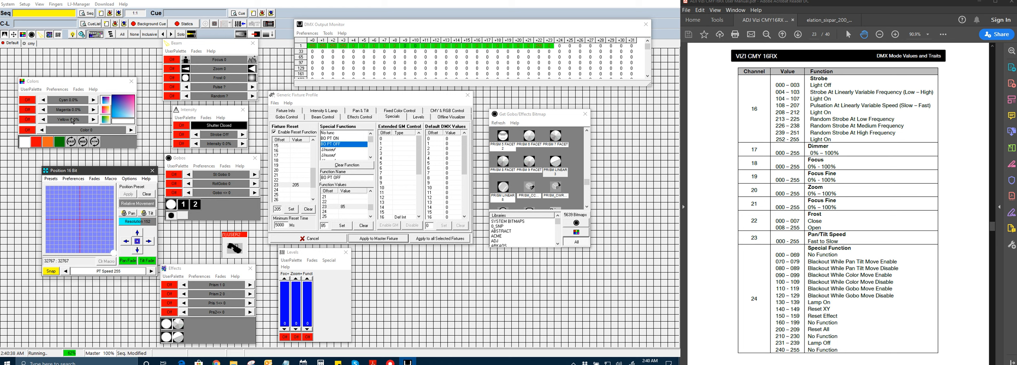
# Test the colour and intensity channels with cyan, magenta and yellow at 100%, Color at 255, the shutter open and intensity at 100%.
pyautogui.moveTo(50, 97); pyautogui.dragTo(137, 129)
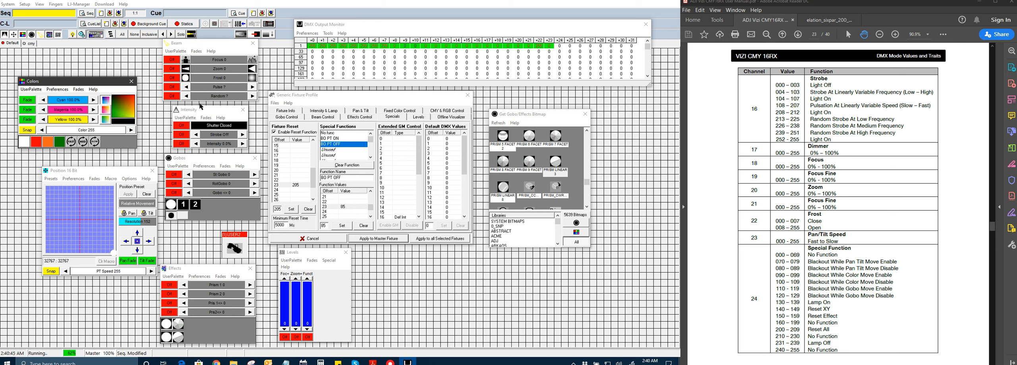
pyautogui.click(211, 126)
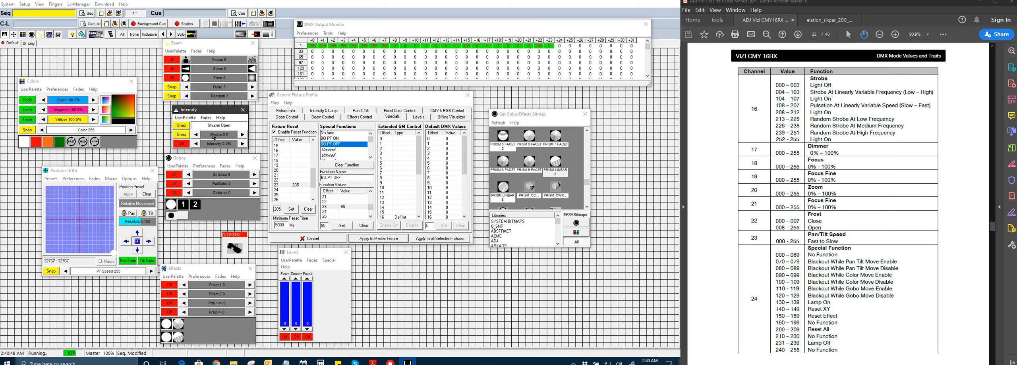
pyautogui.moveTo(207, 146); pyautogui.dragTo(231, 143)
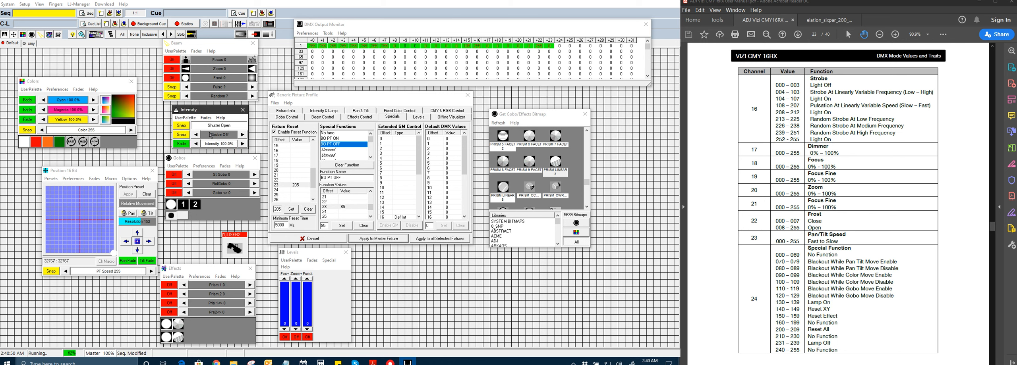
# Test the beam channels by setting Random to 251 and Frost, Zoom and Focus to 255.
pyautogui.moveTo(209, 96); pyautogui.dragTo(259, 98)
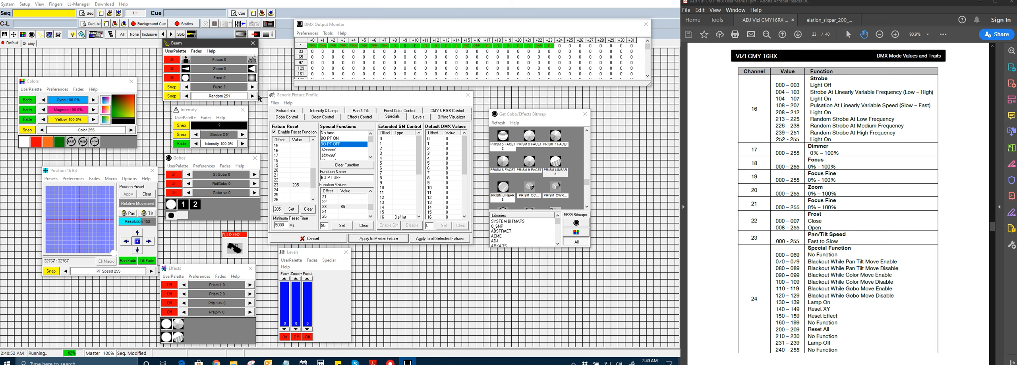
pyautogui.moveTo(210, 79); pyautogui.dragTo(259, 80)
pyautogui.moveTo(197, 69); pyautogui.dragTo(261, 63)
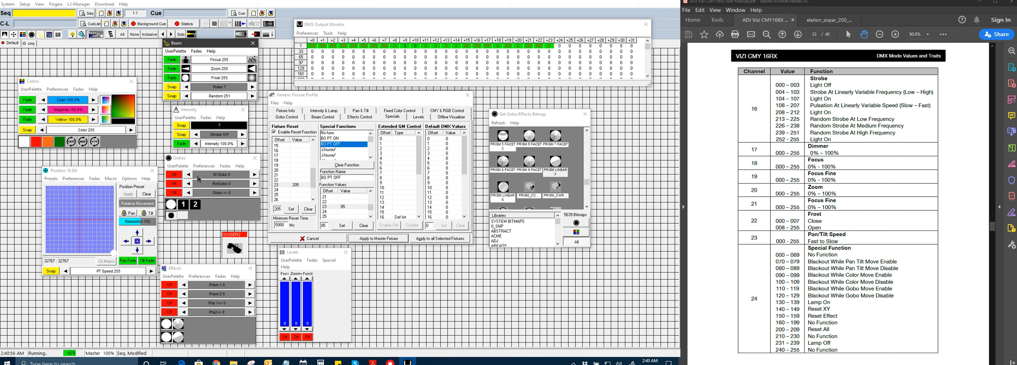
# Test the gobo and effect channels by raising all gobo controls, both prisms and both prism rotations to 255.
pyautogui.moveTo(200, 174); pyautogui.dragTo(268, 176)
pyautogui.moveTo(198, 184); pyautogui.dragTo(284, 184)
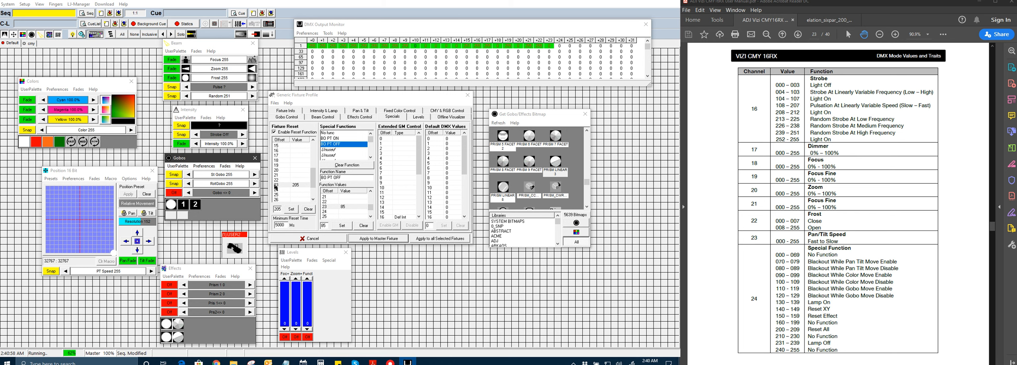
pyautogui.moveTo(214, 196); pyautogui.dragTo(261, 194)
pyautogui.moveTo(209, 283); pyautogui.dragTo(246, 312)
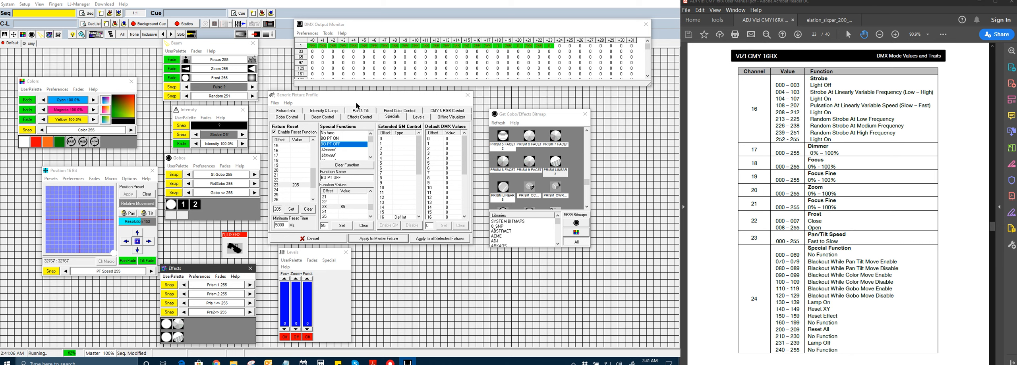
# Test the Levels faders by setting fine focus and fine zoom to 255 and running the function fader up and back to 0.
pyautogui.moveTo(361, 97); pyautogui.dragTo(363, 96)
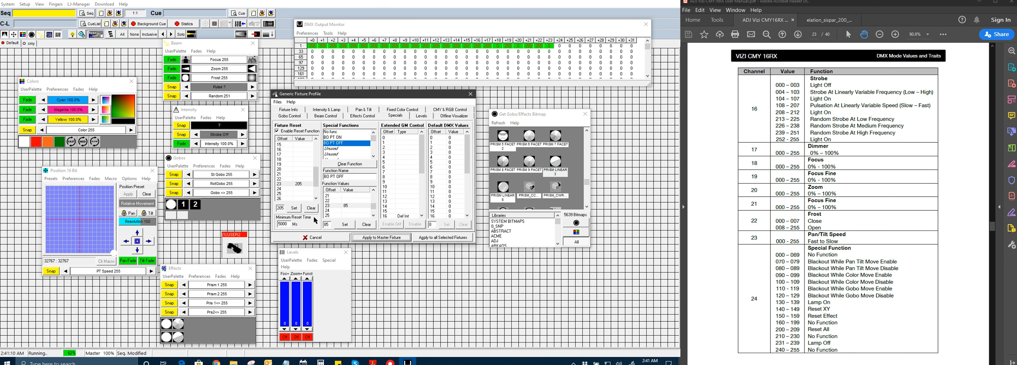
pyautogui.moveTo(282, 320); pyautogui.dragTo(290, 254)
pyautogui.moveTo(300, 310); pyautogui.dragTo(306, 258)
pyautogui.moveTo(307, 322); pyautogui.dragTo(308, 359)
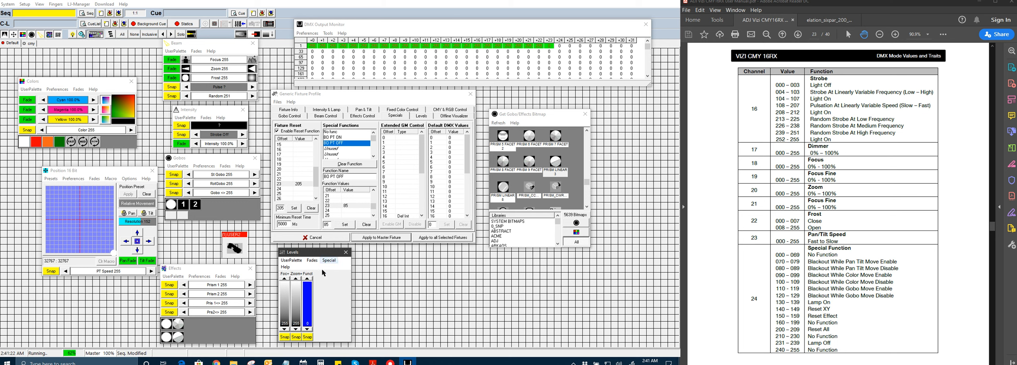
pyautogui.moveTo(308, 324); pyautogui.dragTo(309, 294)
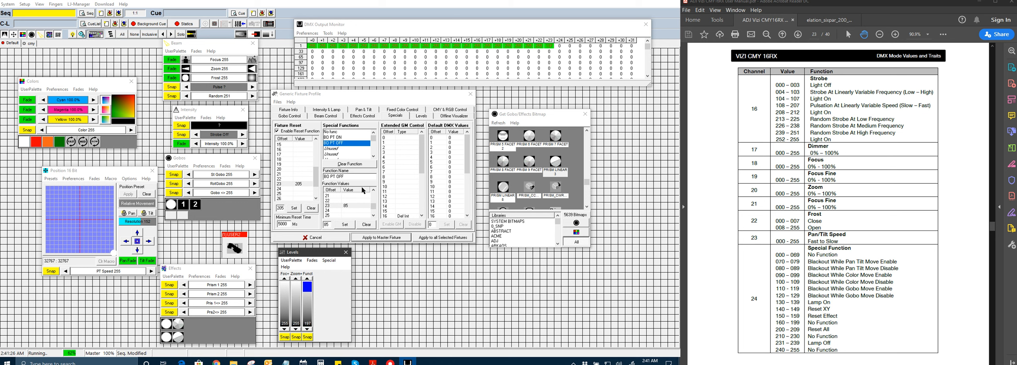
pyautogui.moveTo(308, 292); pyautogui.dragTo(313, 285)
pyautogui.moveTo(306, 286); pyautogui.dragTo(307, 345)
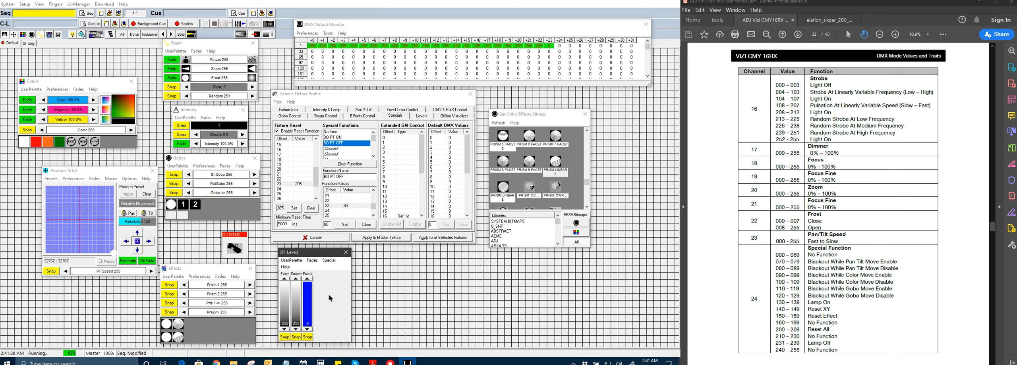
# Reposition the Levels window and discard all channel test values by starting a new sequence.
pyautogui.click(319, 254)
pyautogui.moveTo(319, 254); pyautogui.dragTo(310, 254)
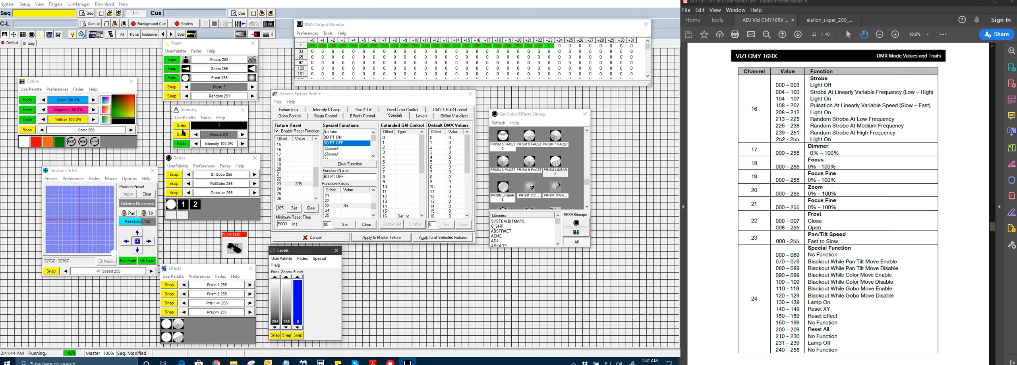
pyautogui.click(101, 13)
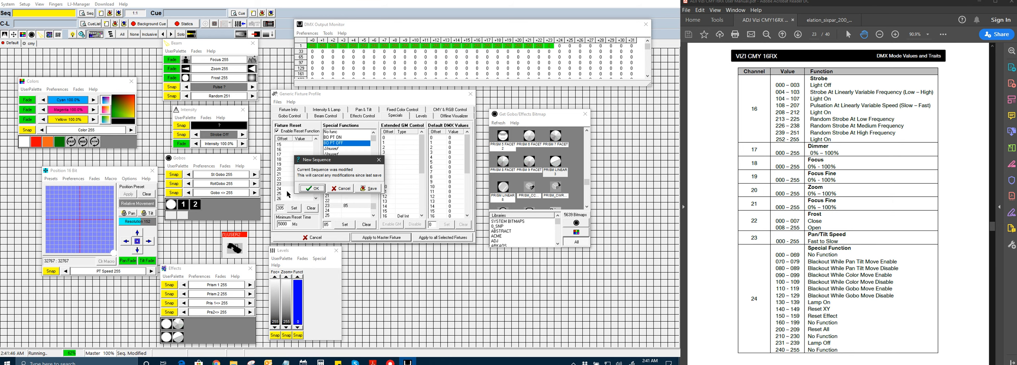
pyautogui.click(311, 190)
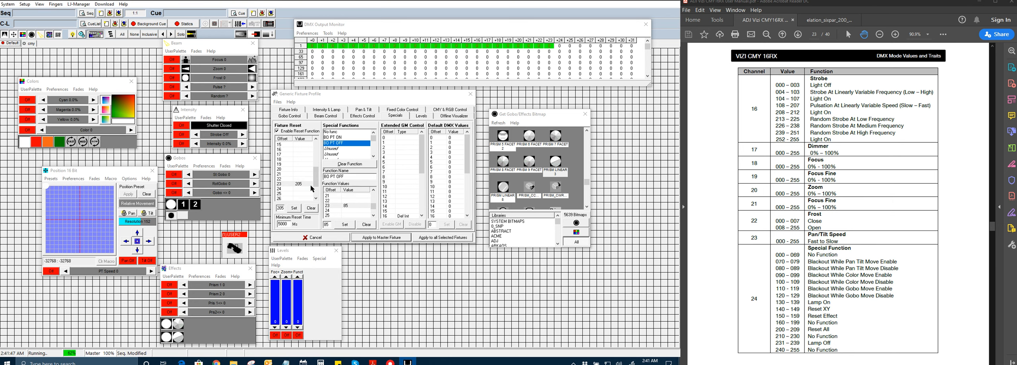
# Add profile notes in the fixture info stating that focus fine, zoom fine and functions are controlled via the levels window.
pyautogui.click(297, 109)
pyautogui.click(386, 153)
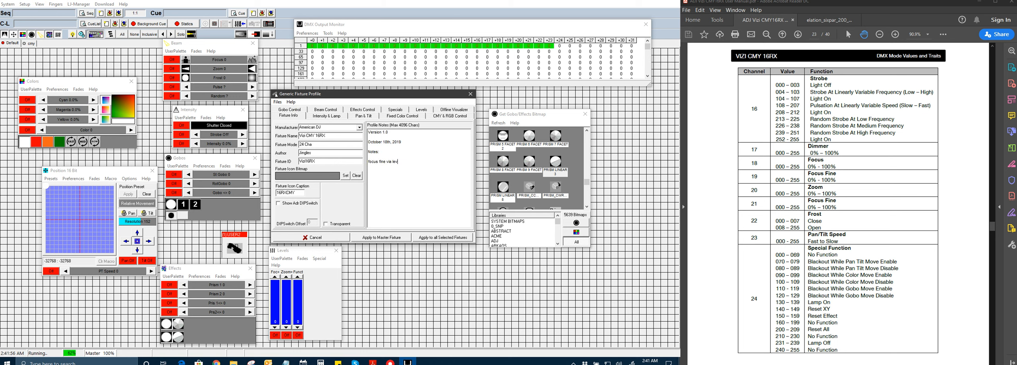
pyautogui.write('window  zoom  fine ')
pyautogui.write('via  levels')
pyautogui.write('window')
pyautogui.write('window')
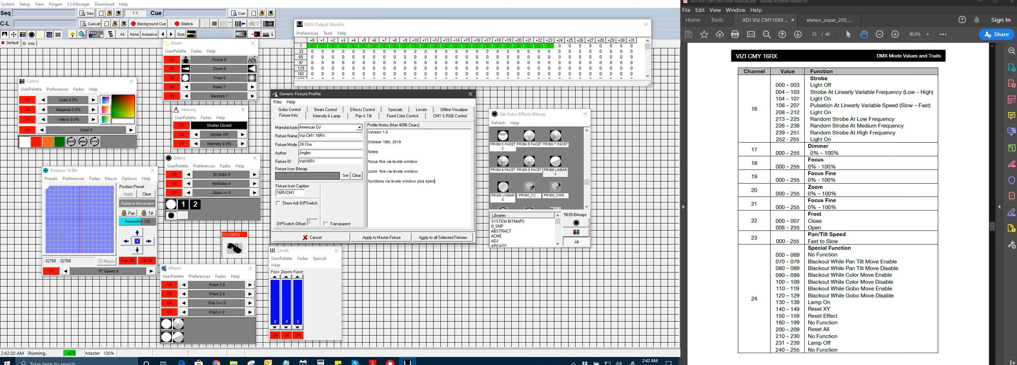
# Complete the functions note with "plus BO move functions in specials in levels window".
pyautogui.press('BackSpace')
pyautogui.press('BackSpace')
pyautogui.press('BackSpace')
pyautogui.press('BackSpace')
pyautogui.press('BackSpace')
pyautogui.press('BackSpace')
pyautogui.write('BO move function')
pyautogui.write('c')
pyautogui.write('ials in levels window')
# Save the fixture profile in the UserFixtures folder as "Vizi CMY 16RX 24ch".
pyautogui.click(277, 102)
pyautogui.click(296, 128)
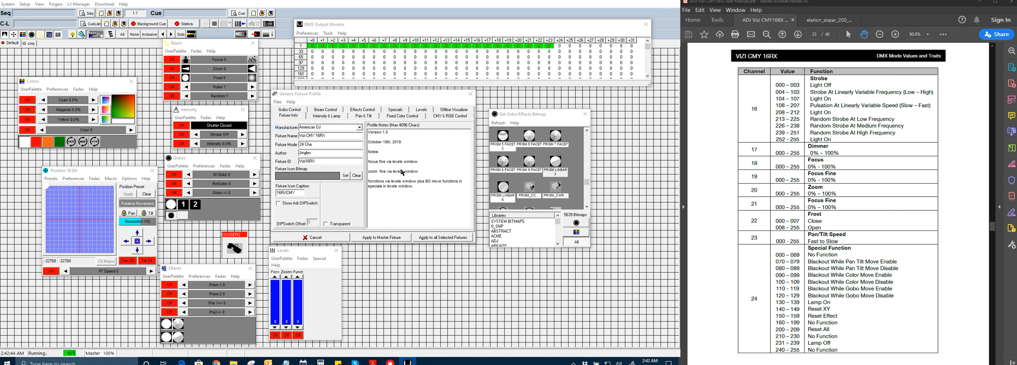
pyautogui.write('Vizi')
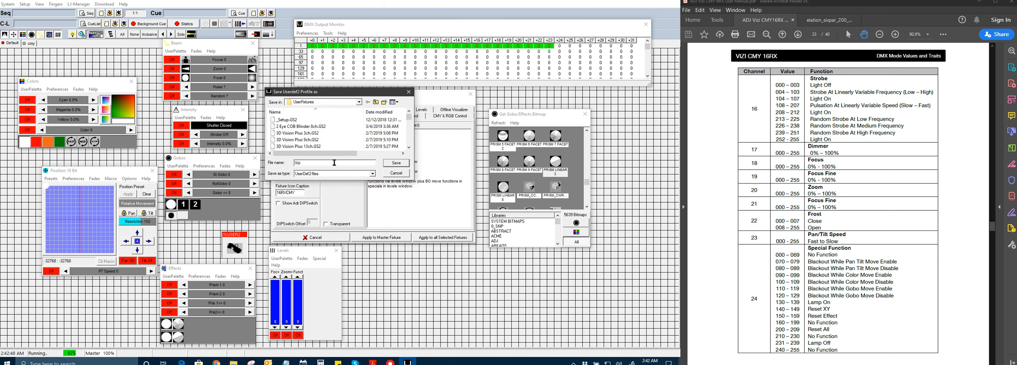
pyautogui.write(' CMY 16RX 24ch')
pyautogui.click(396, 163)
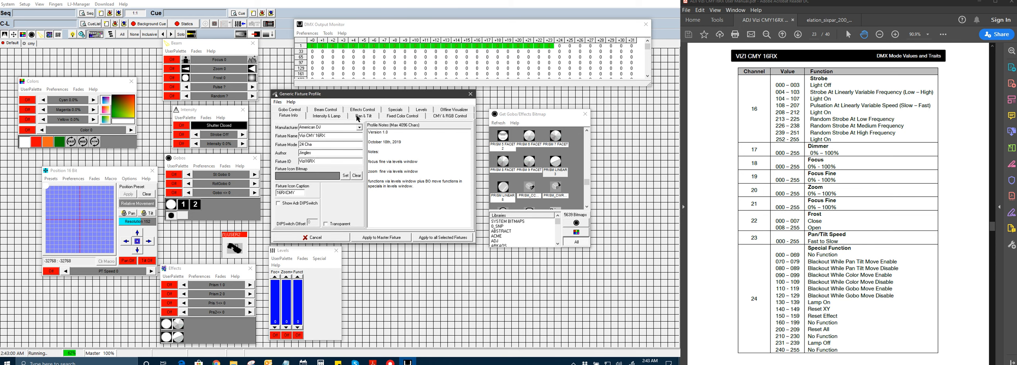
# Apply the finished profile to the master fixture and close the Generic Fixture Profile editor.
pyautogui.click(376, 240)
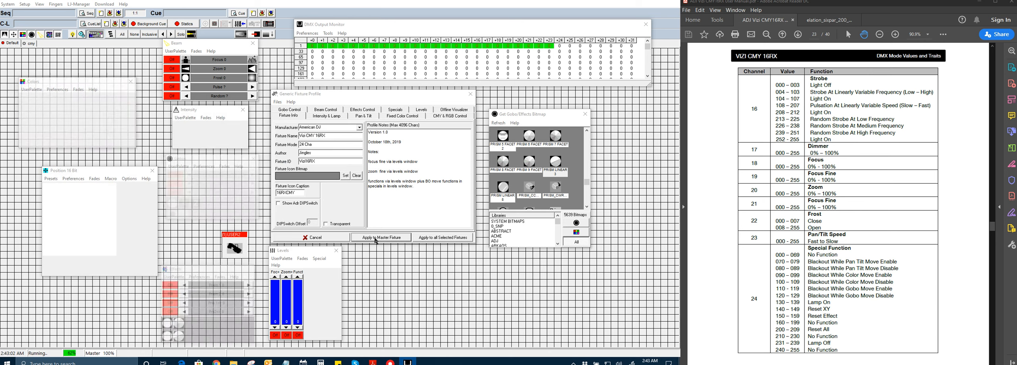
pyautogui.click(471, 94)
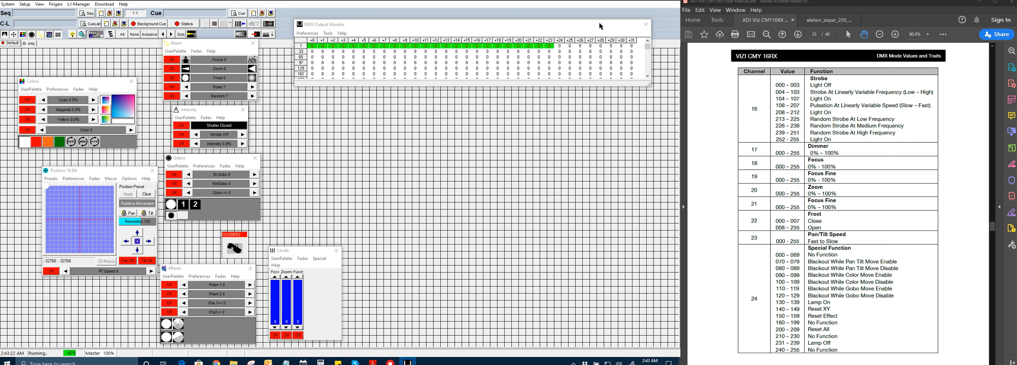
# Close the DMX Output Monitor and deselect the fixture so its control windows are dismissed.
pyautogui.click(645, 25)
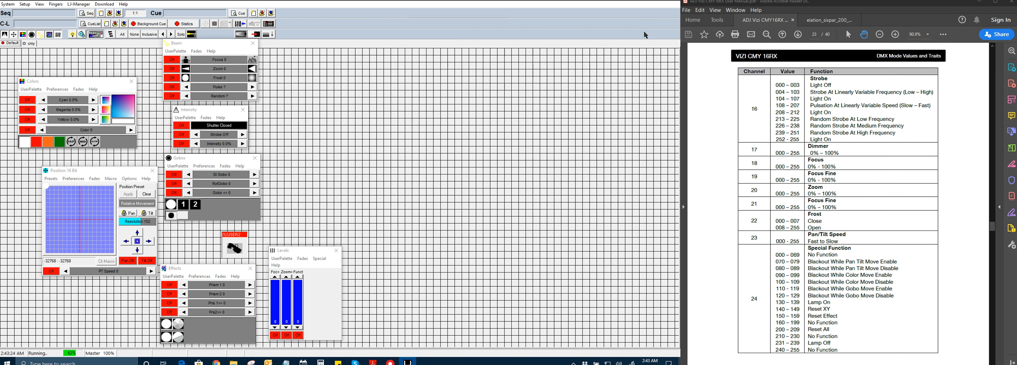
pyautogui.click(237, 246)
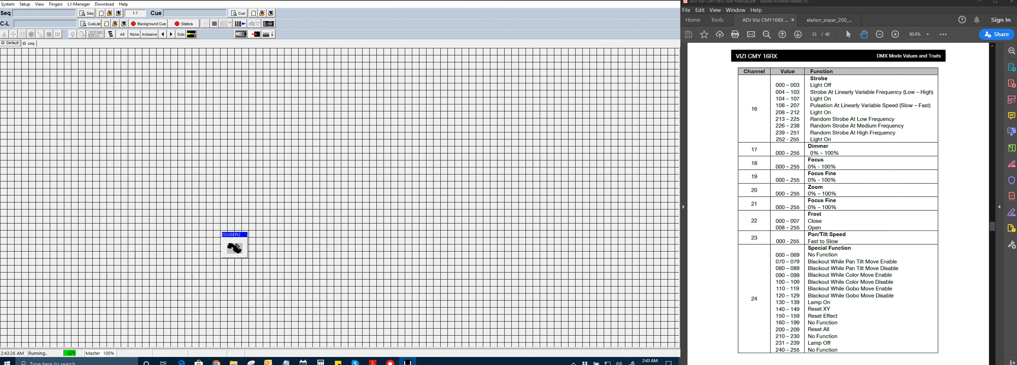
# Open the Fixture Configuration and select the Vizi CMY 16RX 24-channel profile under American DJ in the available profiles.
pyautogui.click(24, 4)
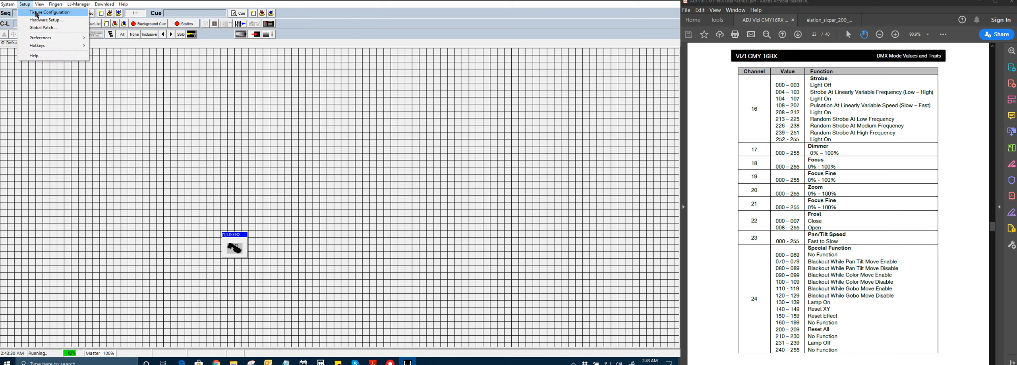
pyautogui.click(188, 149)
pyautogui.rightClick(242, 241)
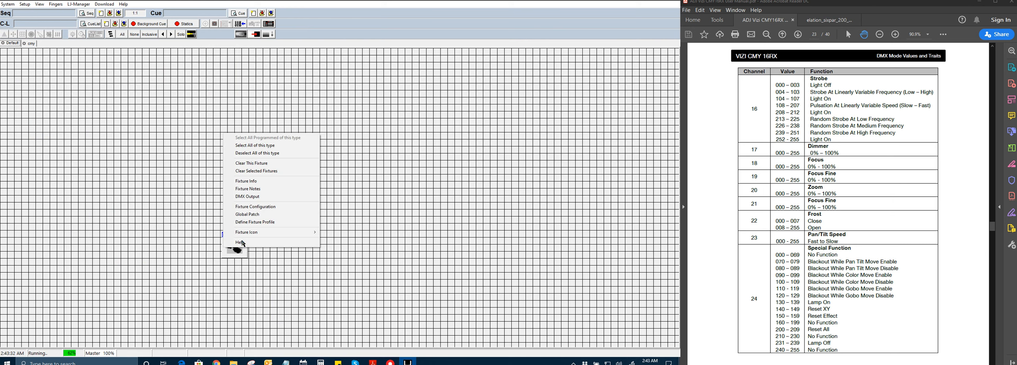
pyautogui.click(255, 207)
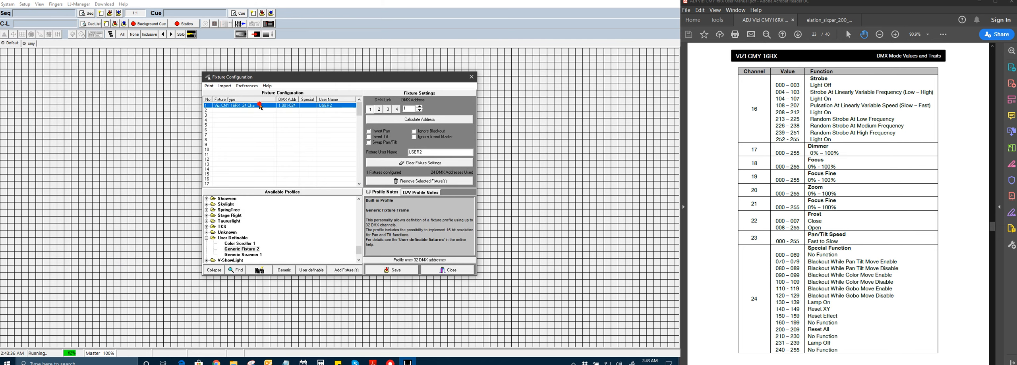
pyautogui.scroll(15, 220, 223)
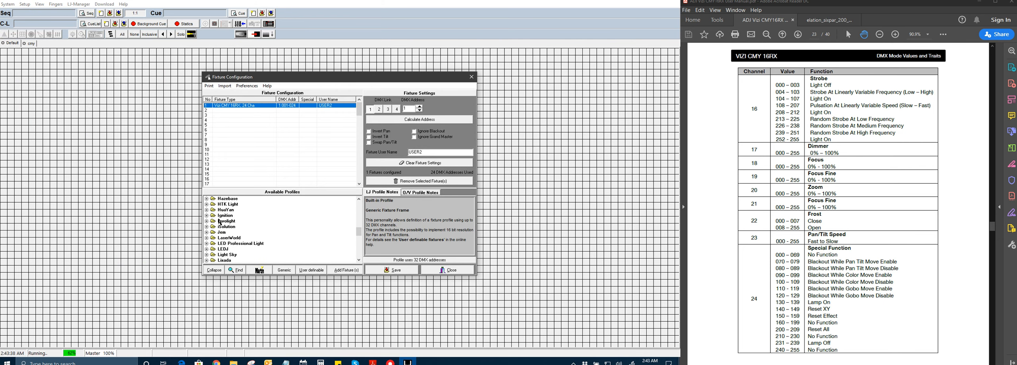
pyautogui.scroll(5, 220, 223)
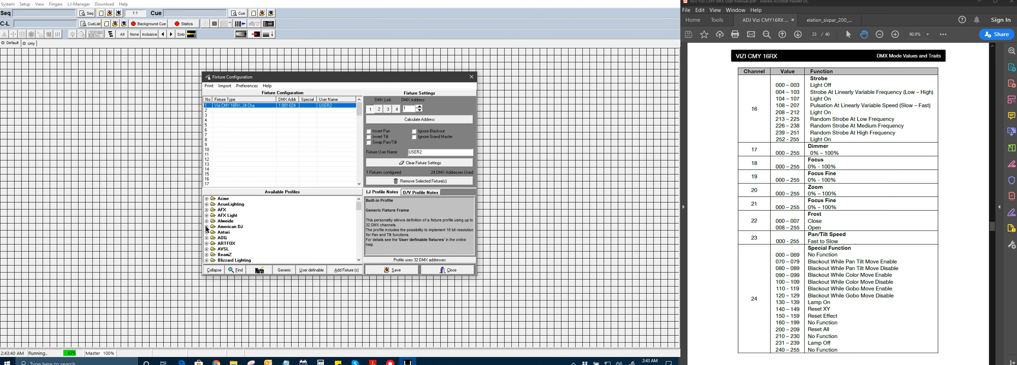
pyautogui.click(207, 227)
pyautogui.scroll(-2, 211, 229)
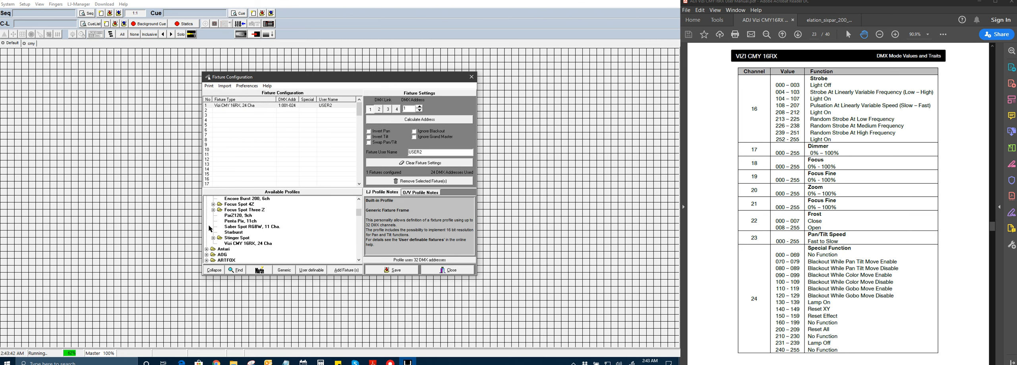
pyautogui.click(238, 228)
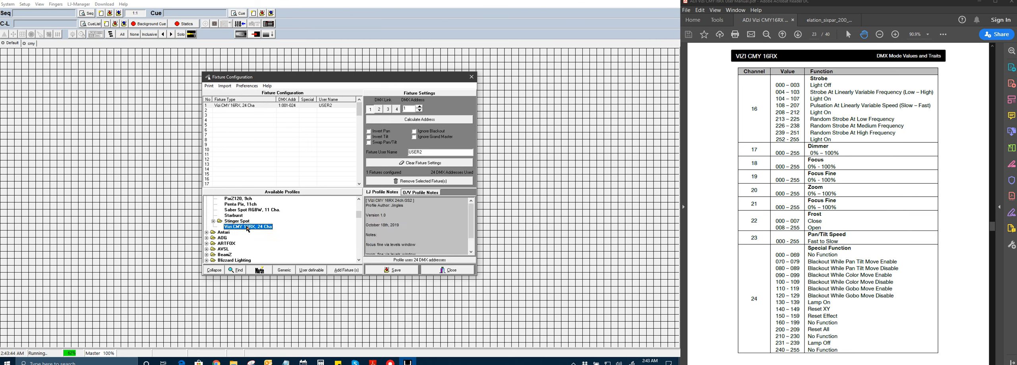
# Create an export file of the Vizi CMY 16RX profile and save it to the Desktop as "Vizi_CMY_16RX_24ch".
pyautogui.rightClick(247, 229)
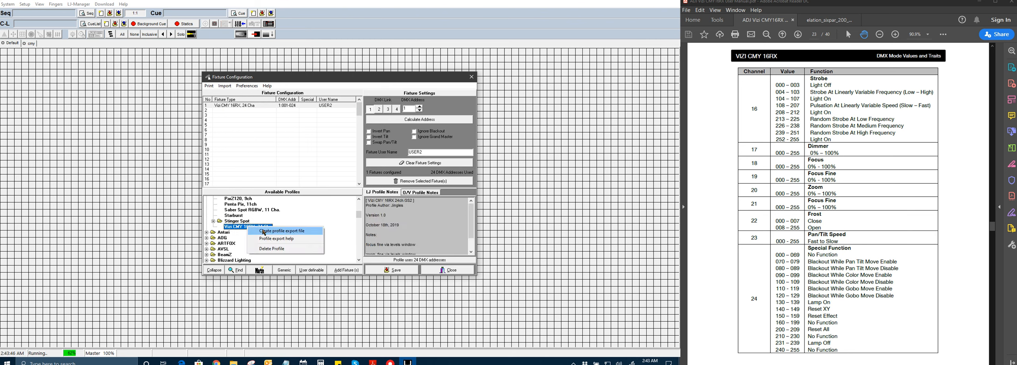
pyautogui.click(264, 232)
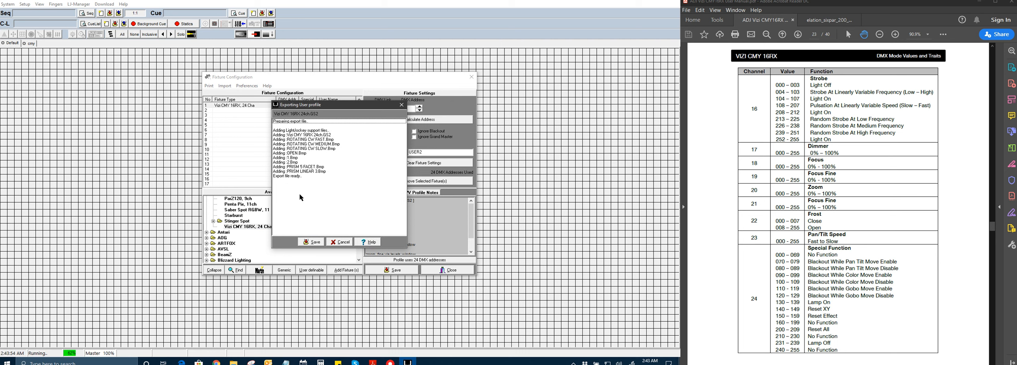
pyautogui.click(311, 242)
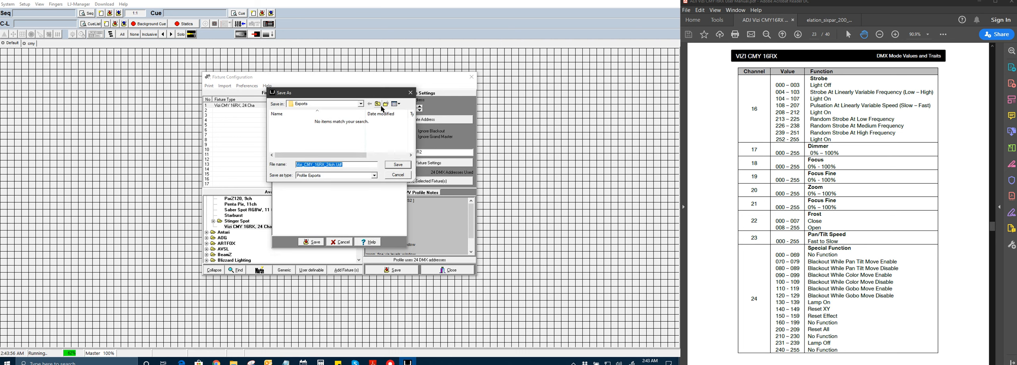
pyautogui.click(361, 104)
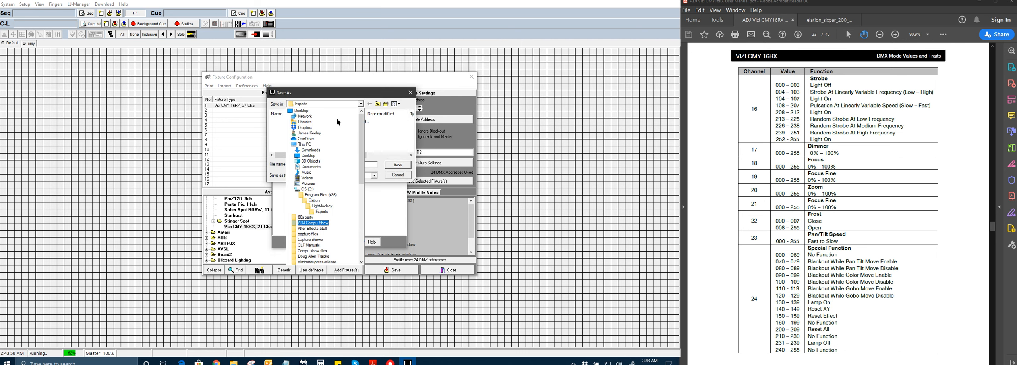
pyautogui.click(300, 112)
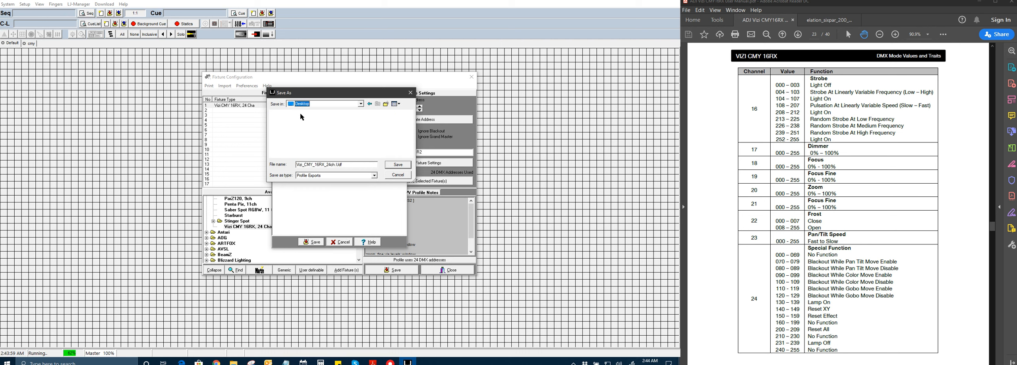
pyautogui.click(351, 163)
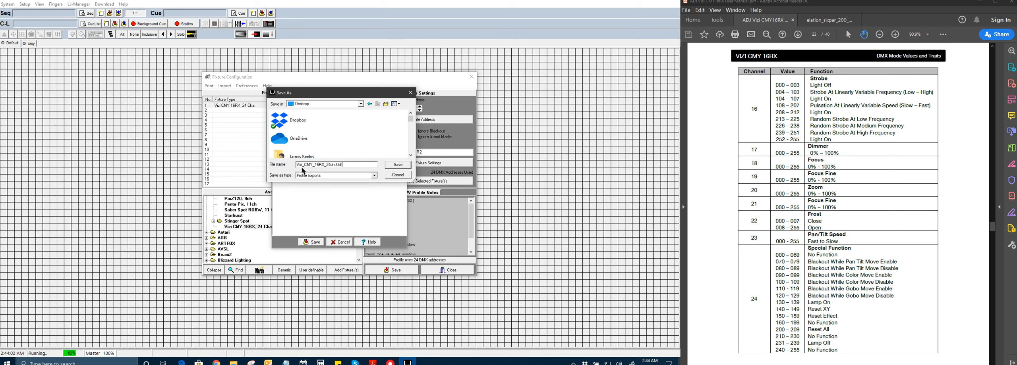
pyautogui.click(398, 165)
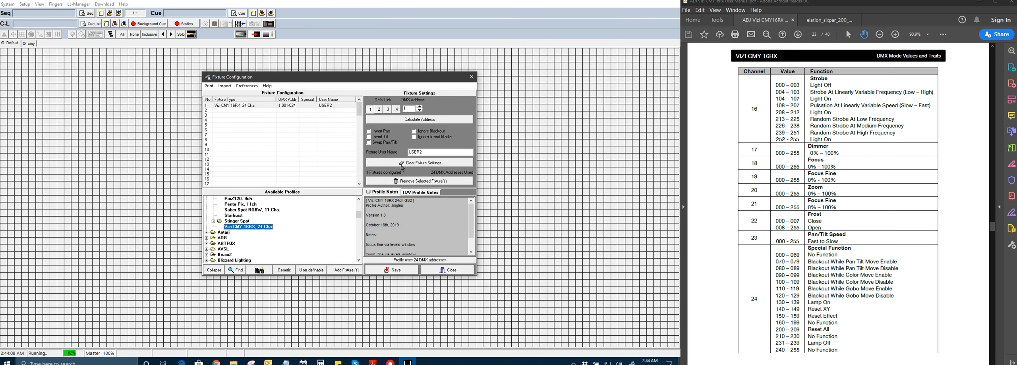
# Remove the configured Vizi CMY 16RX fixture from the fixture configuration.
pyautogui.click(246, 107)
pyautogui.click(420, 181)
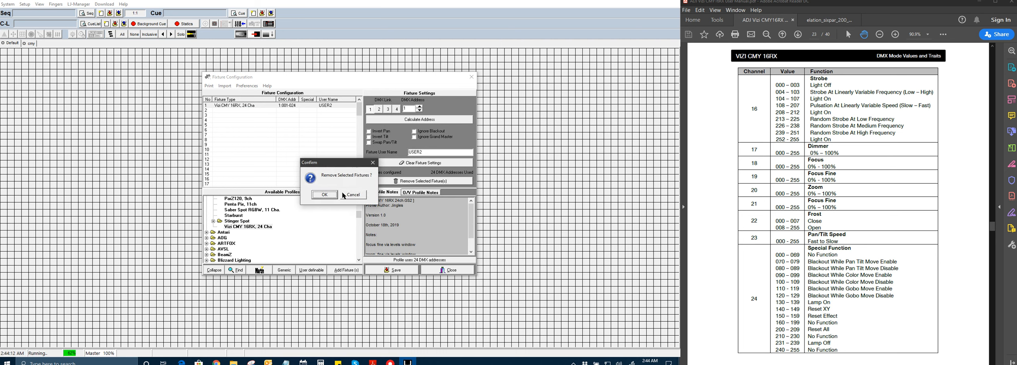
pyautogui.click(324, 194)
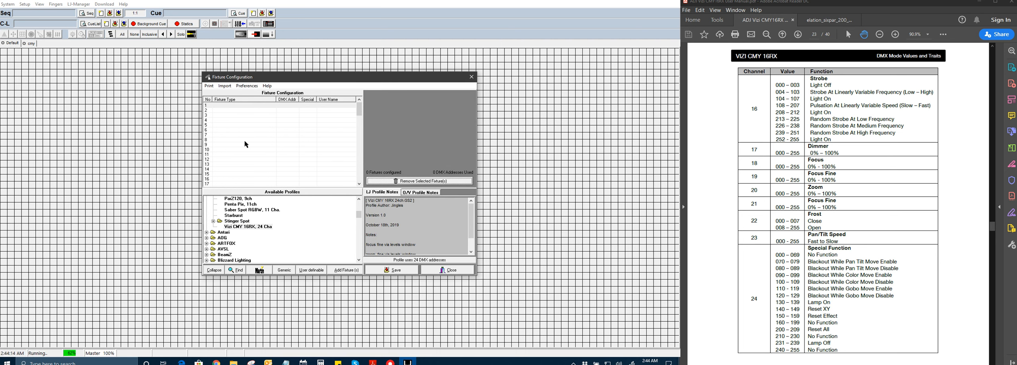
# Delete the Vizi CMY 16RX 24-channel profile from the available profiles and close the Fixture Configuration.
pyautogui.rightClick(250, 230)
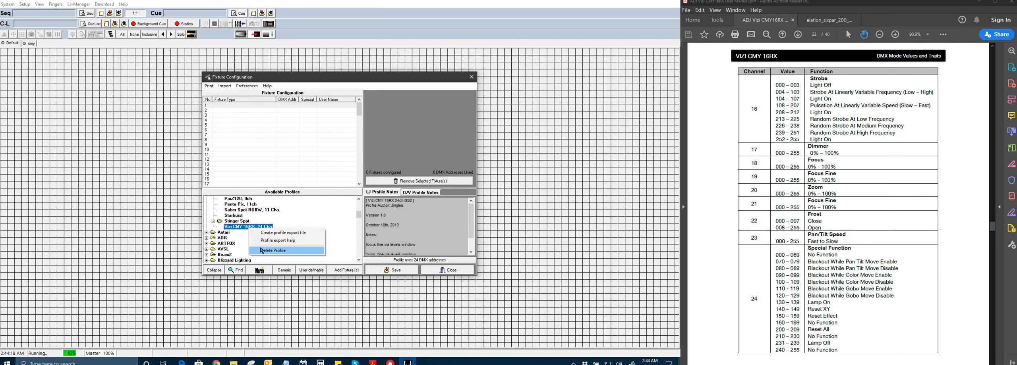
pyautogui.click(273, 251)
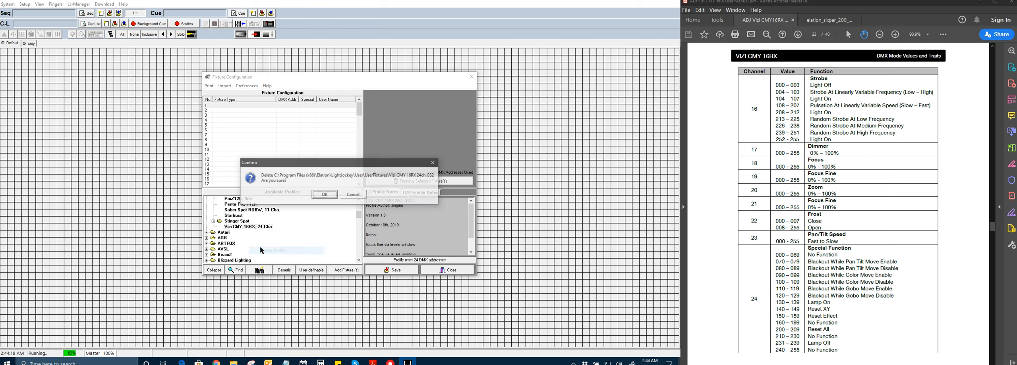
pyautogui.click(324, 196)
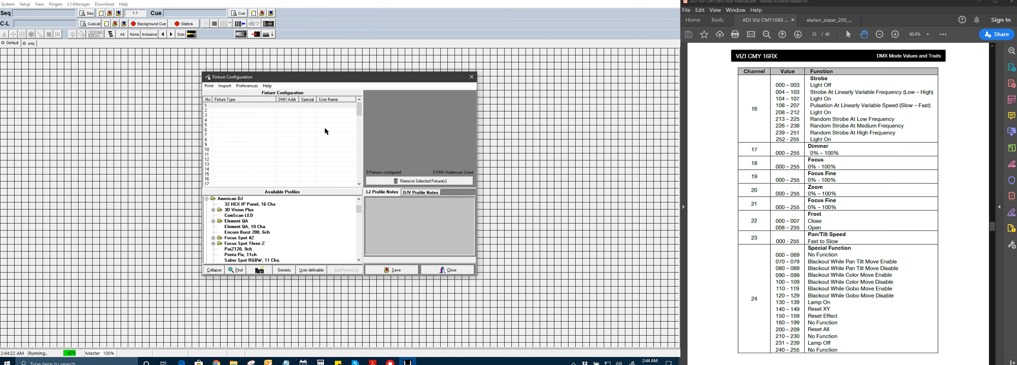
pyautogui.click(449, 272)
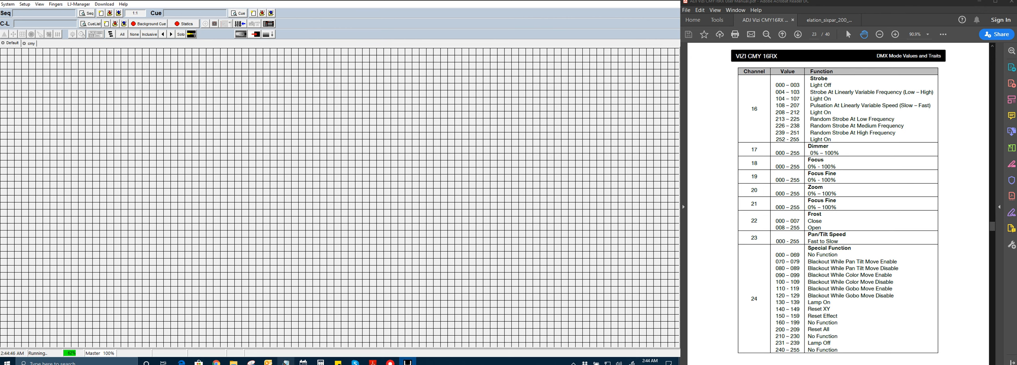
# Switch to Notepad to show the contact e-mail addresses, highlight them, and minimize the note.
pyautogui.click(286, 362)
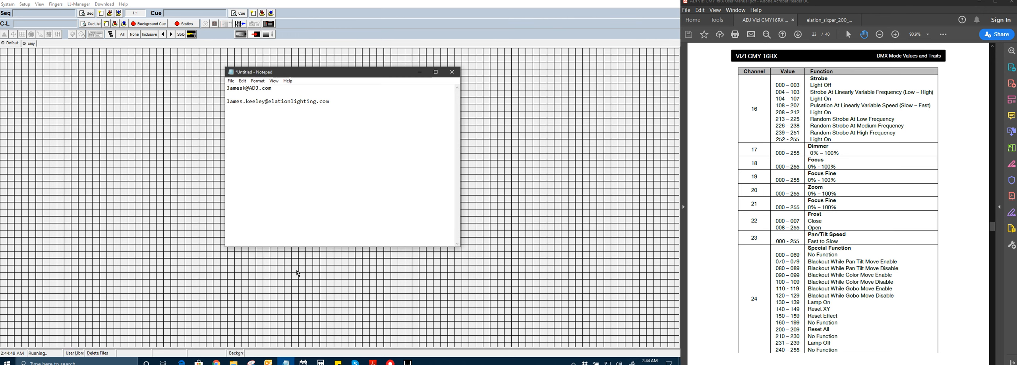
pyautogui.moveTo(338, 104); pyautogui.dragTo(213, 72)
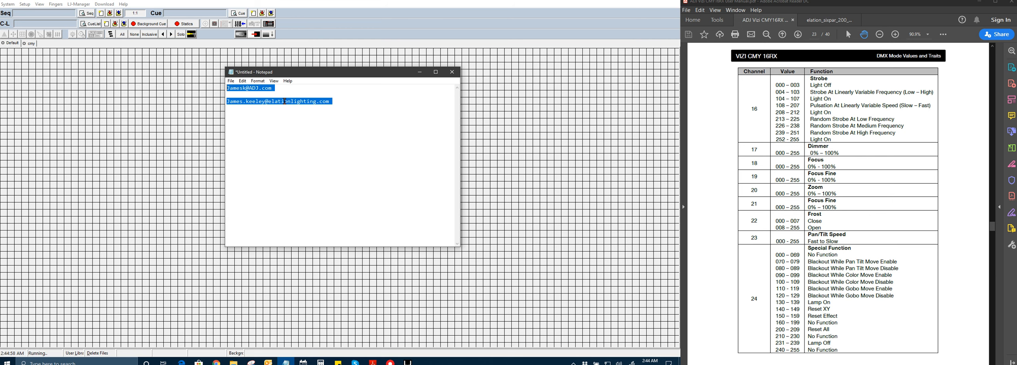
pyautogui.click(343, 99)
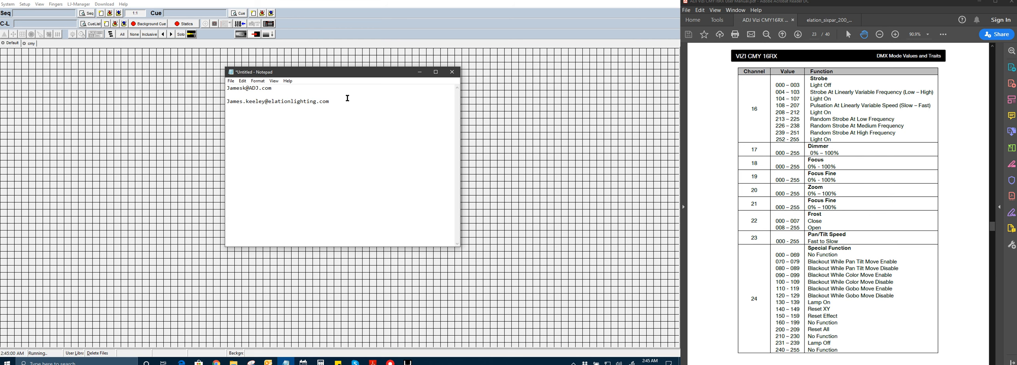
pyautogui.click(416, 75)
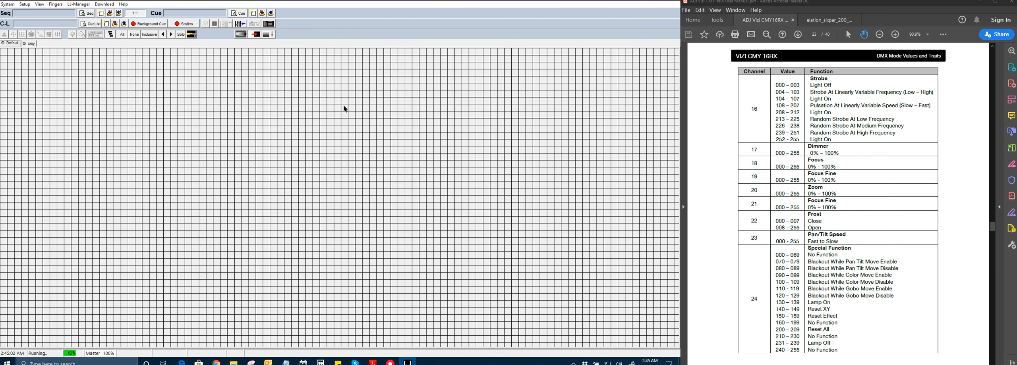